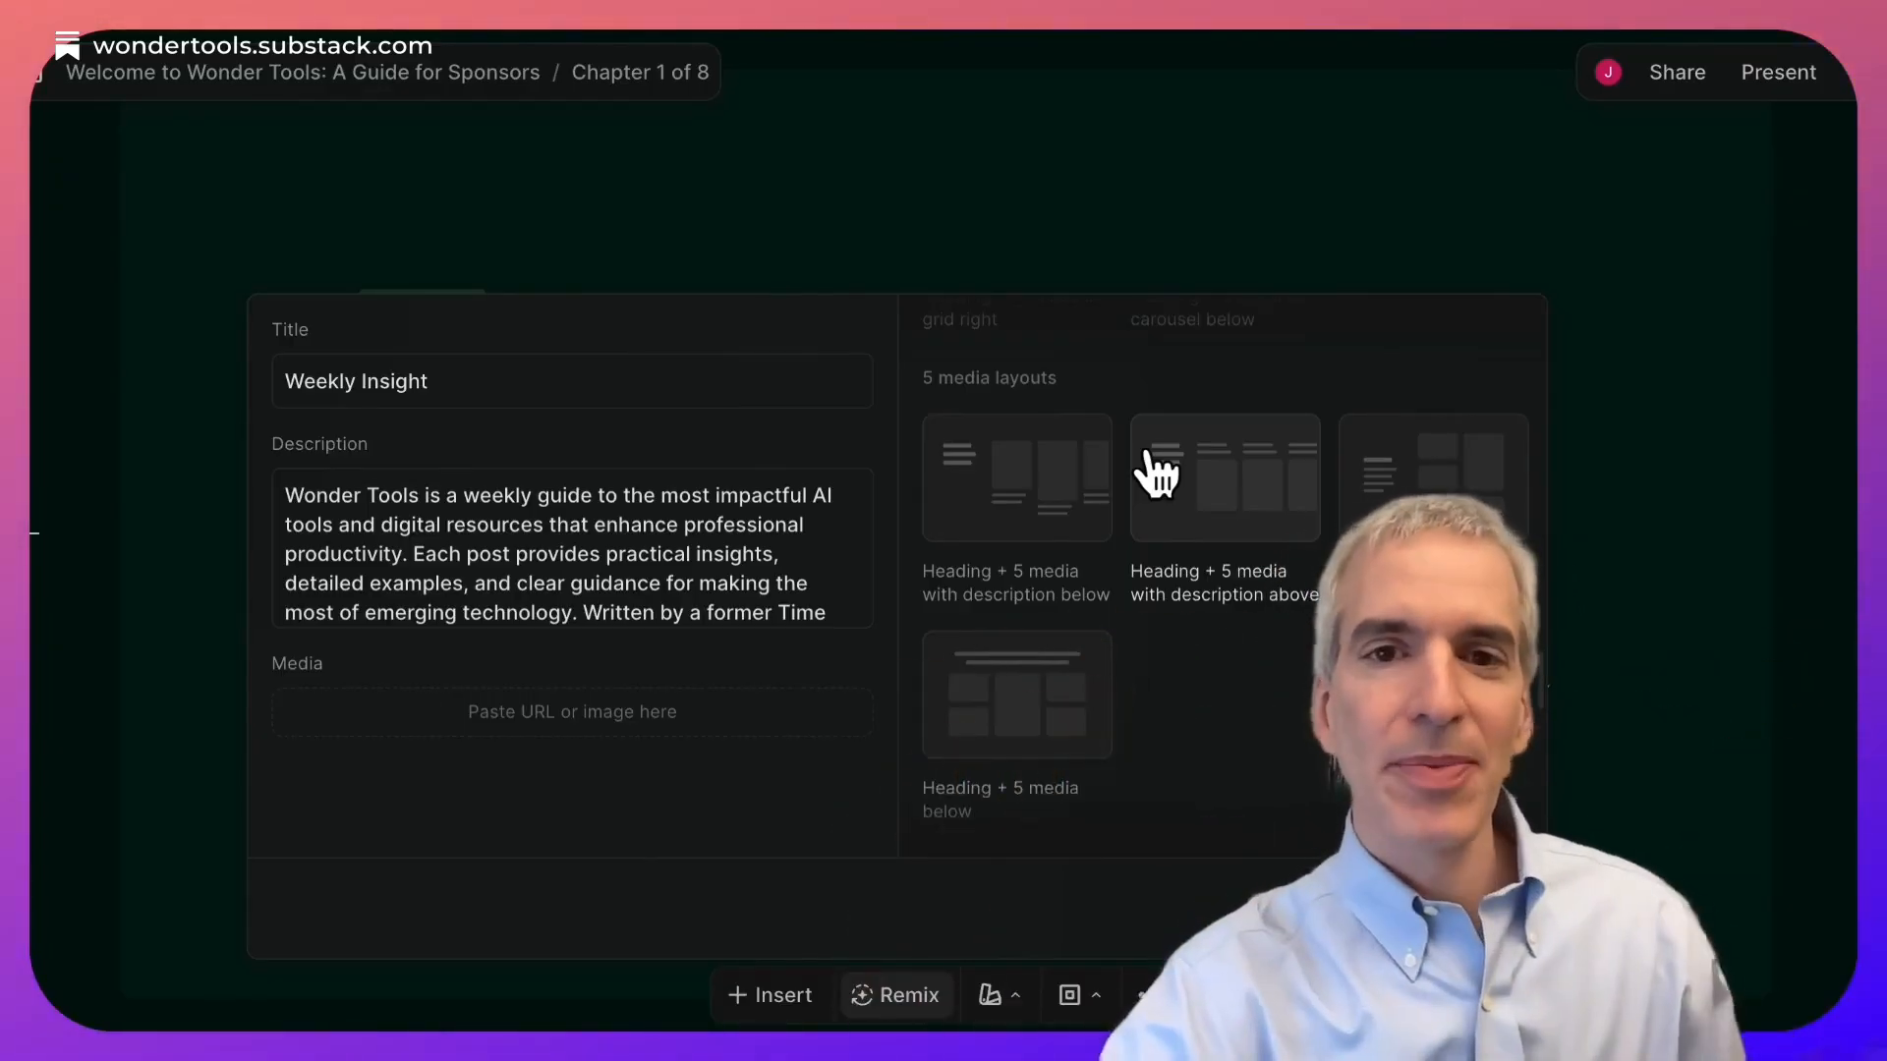
pyautogui.scroll(10, 1158, 474)
pyautogui.scroll(5, 1158, 475)
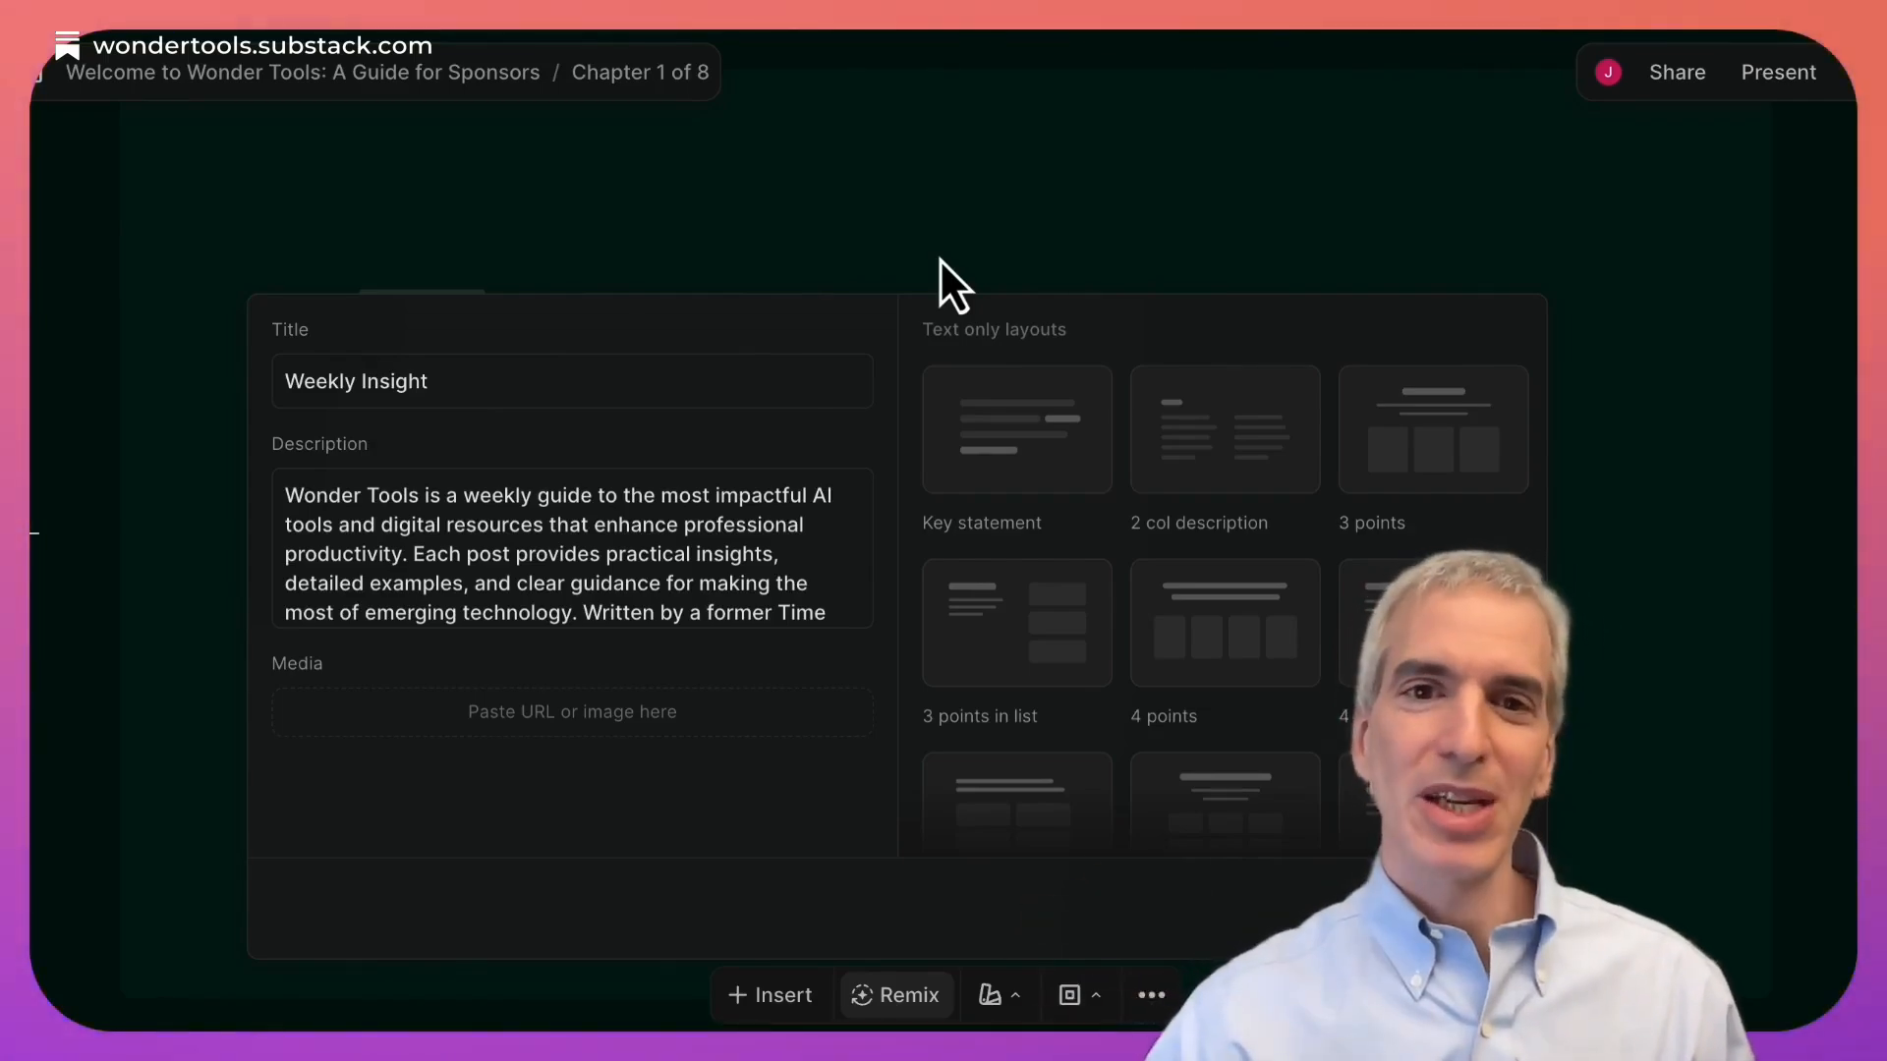
pyautogui.click(933, 252)
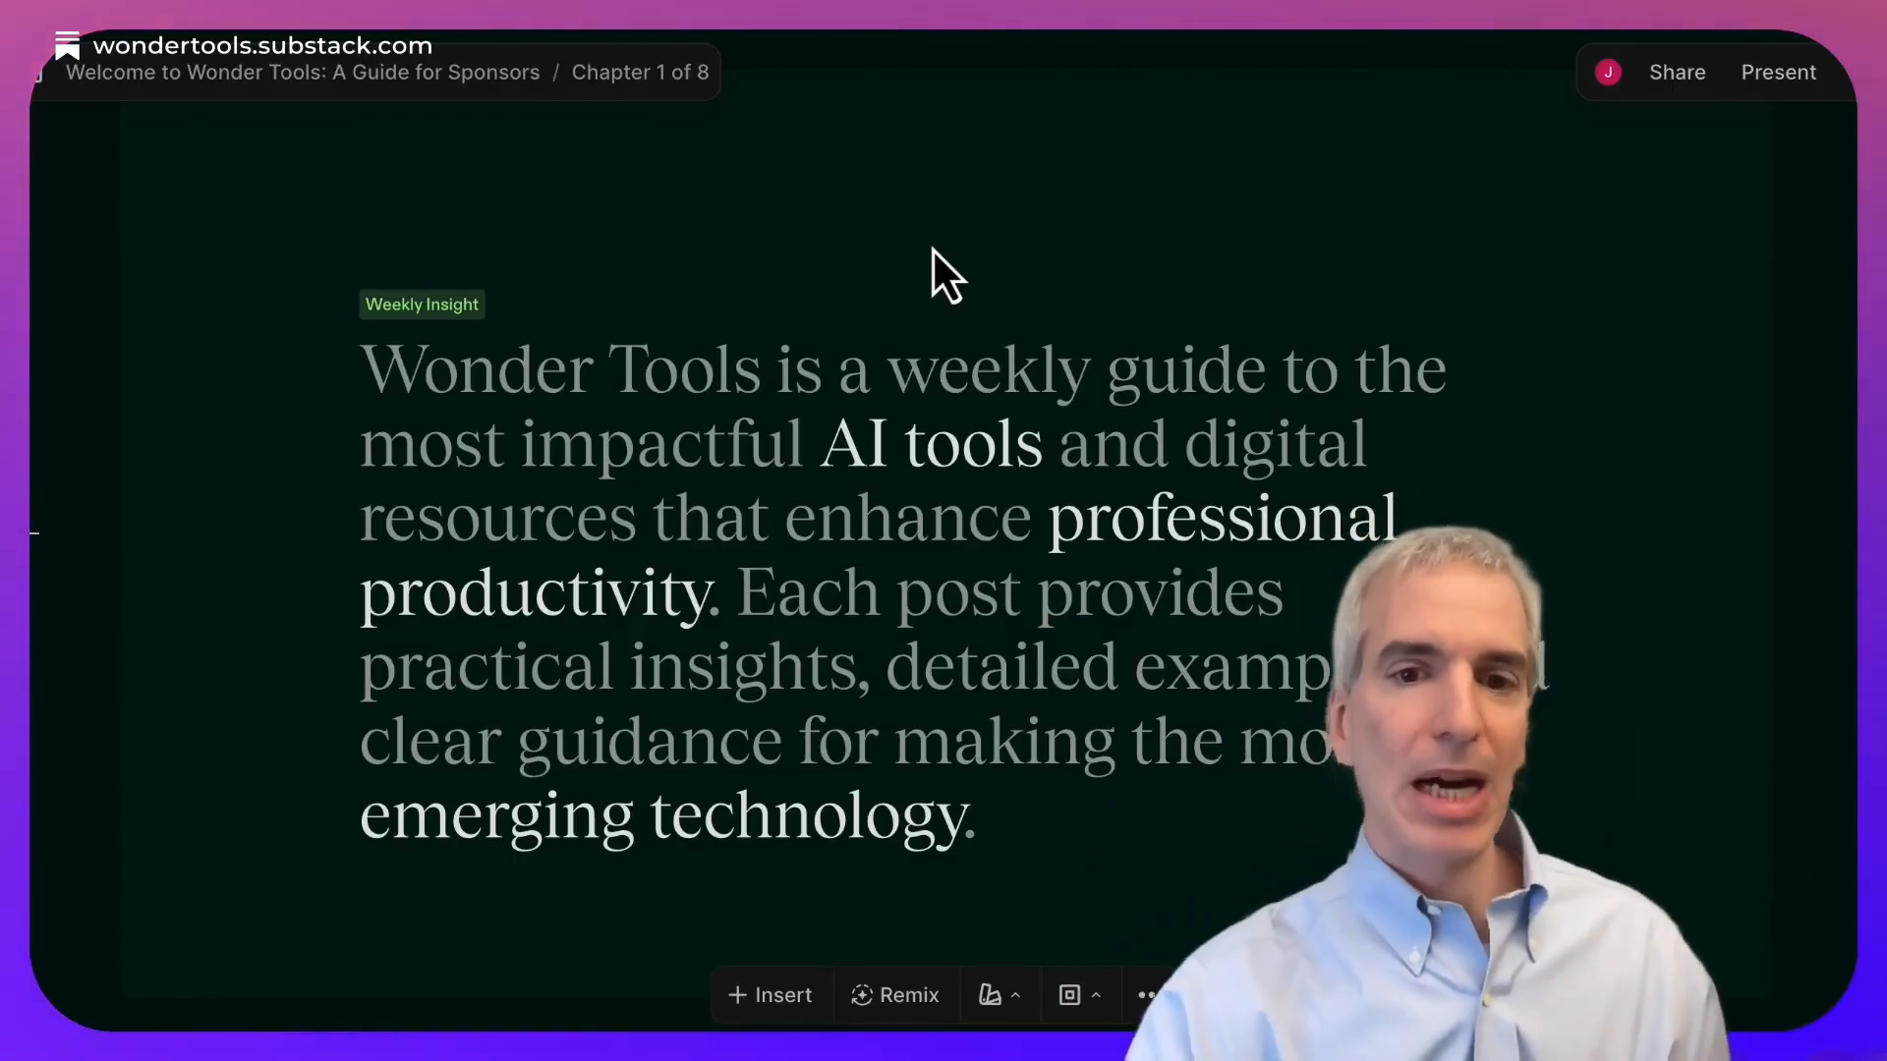
# Step: Try several gradients as the Weekly Insight chapter's background and apply the reddish-brown one
pyautogui.click(1092, 996)
pyautogui.click(1037, 715)
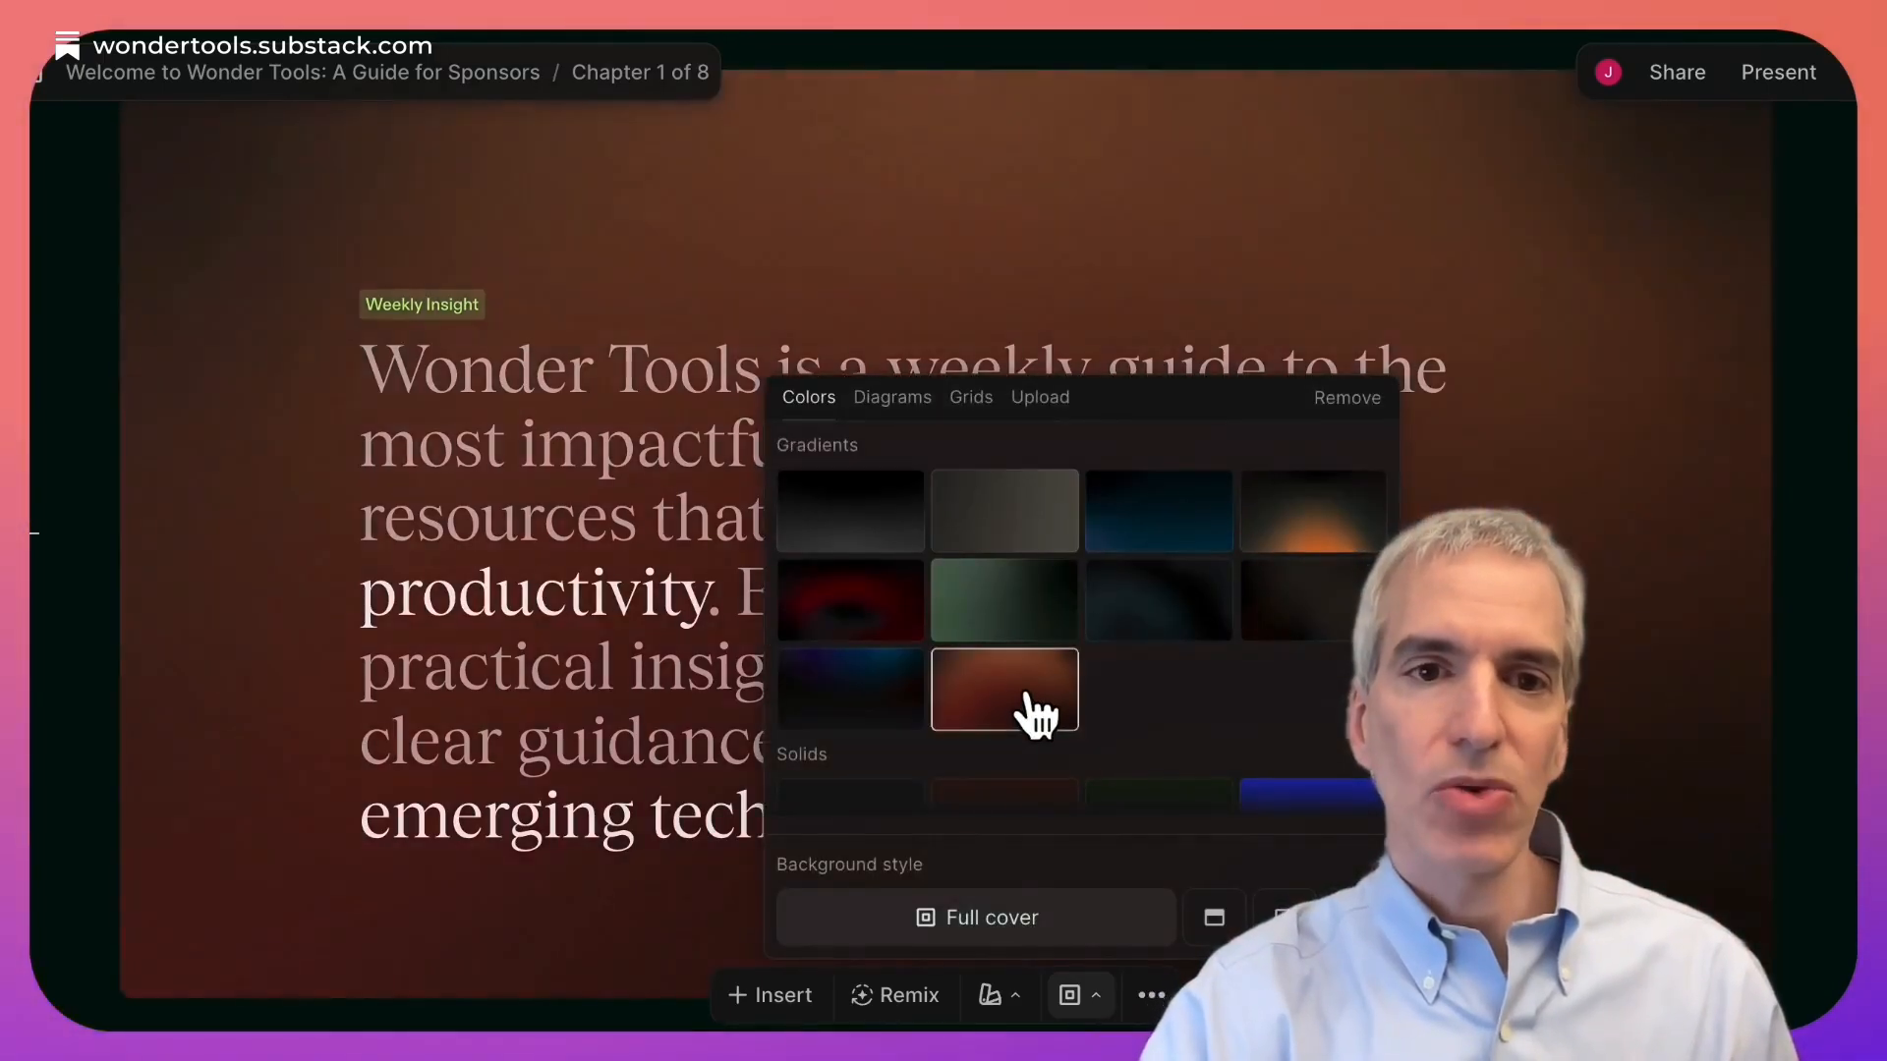
pyautogui.click(1128, 626)
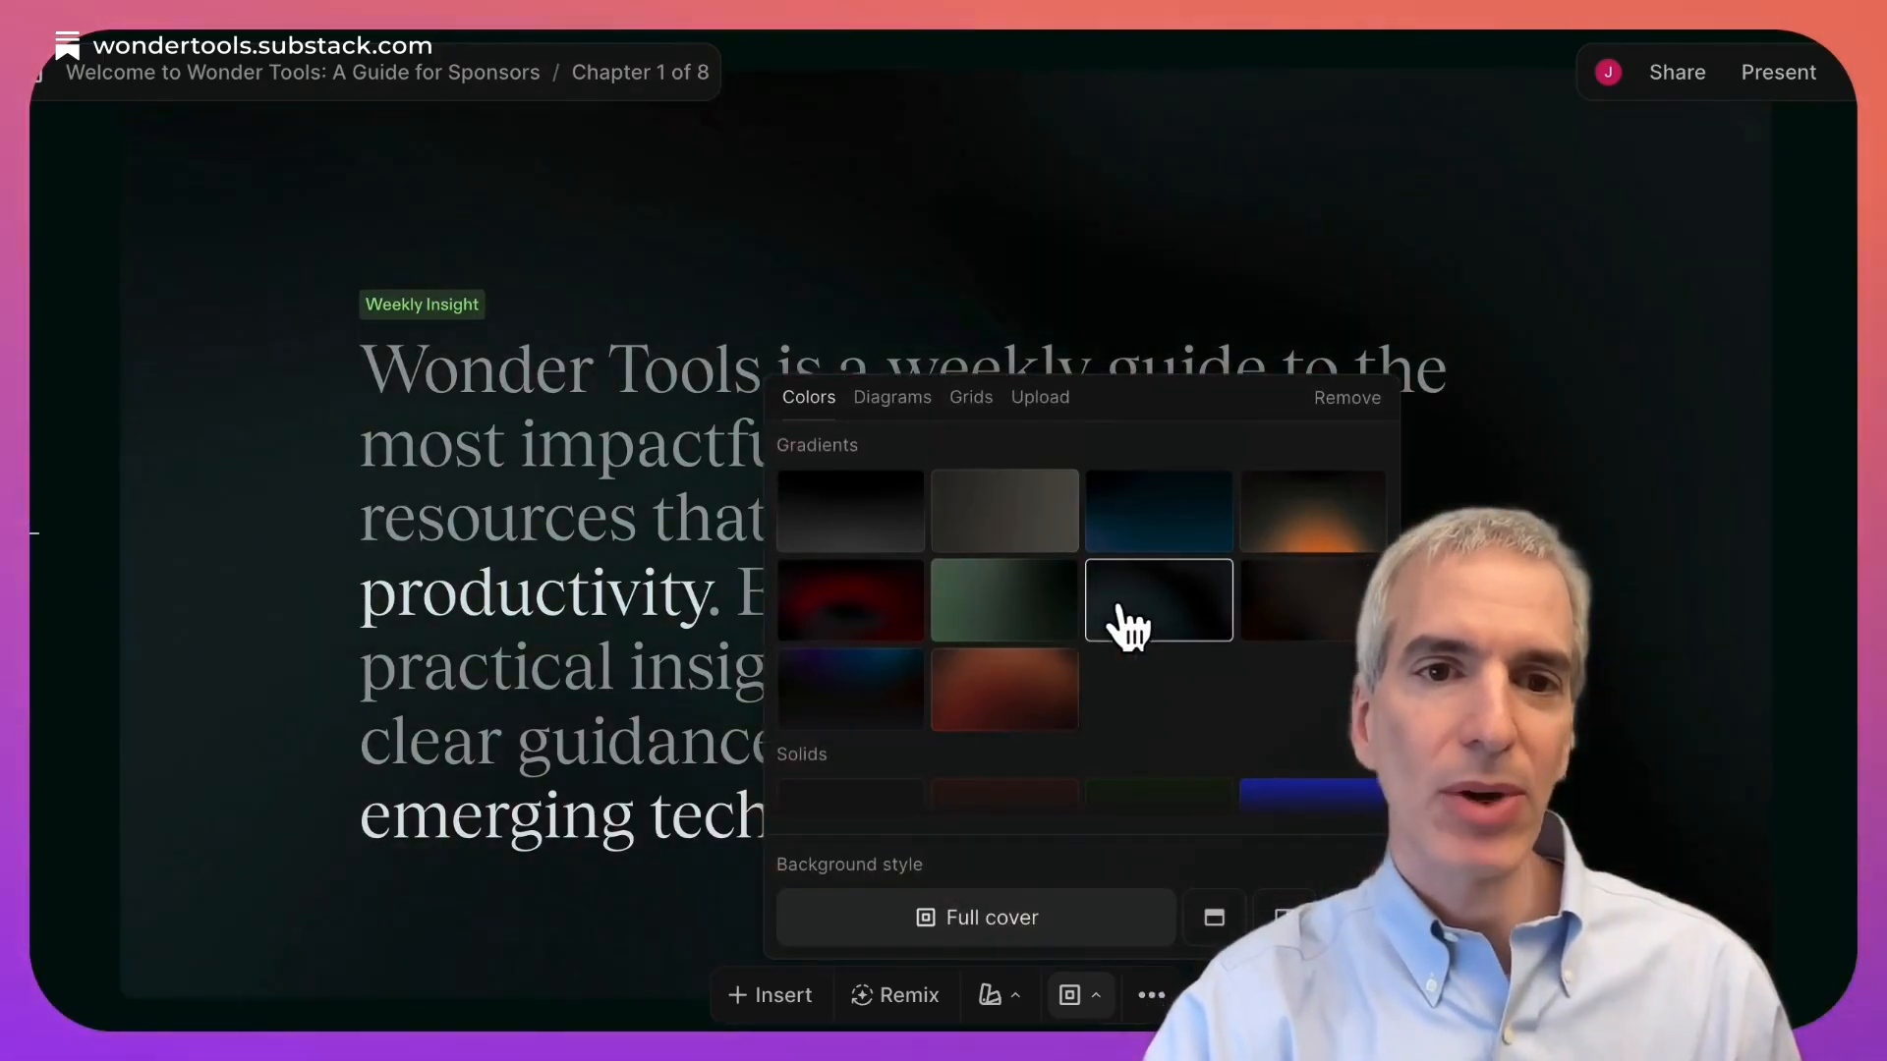
pyautogui.click(996, 634)
pyautogui.click(1007, 729)
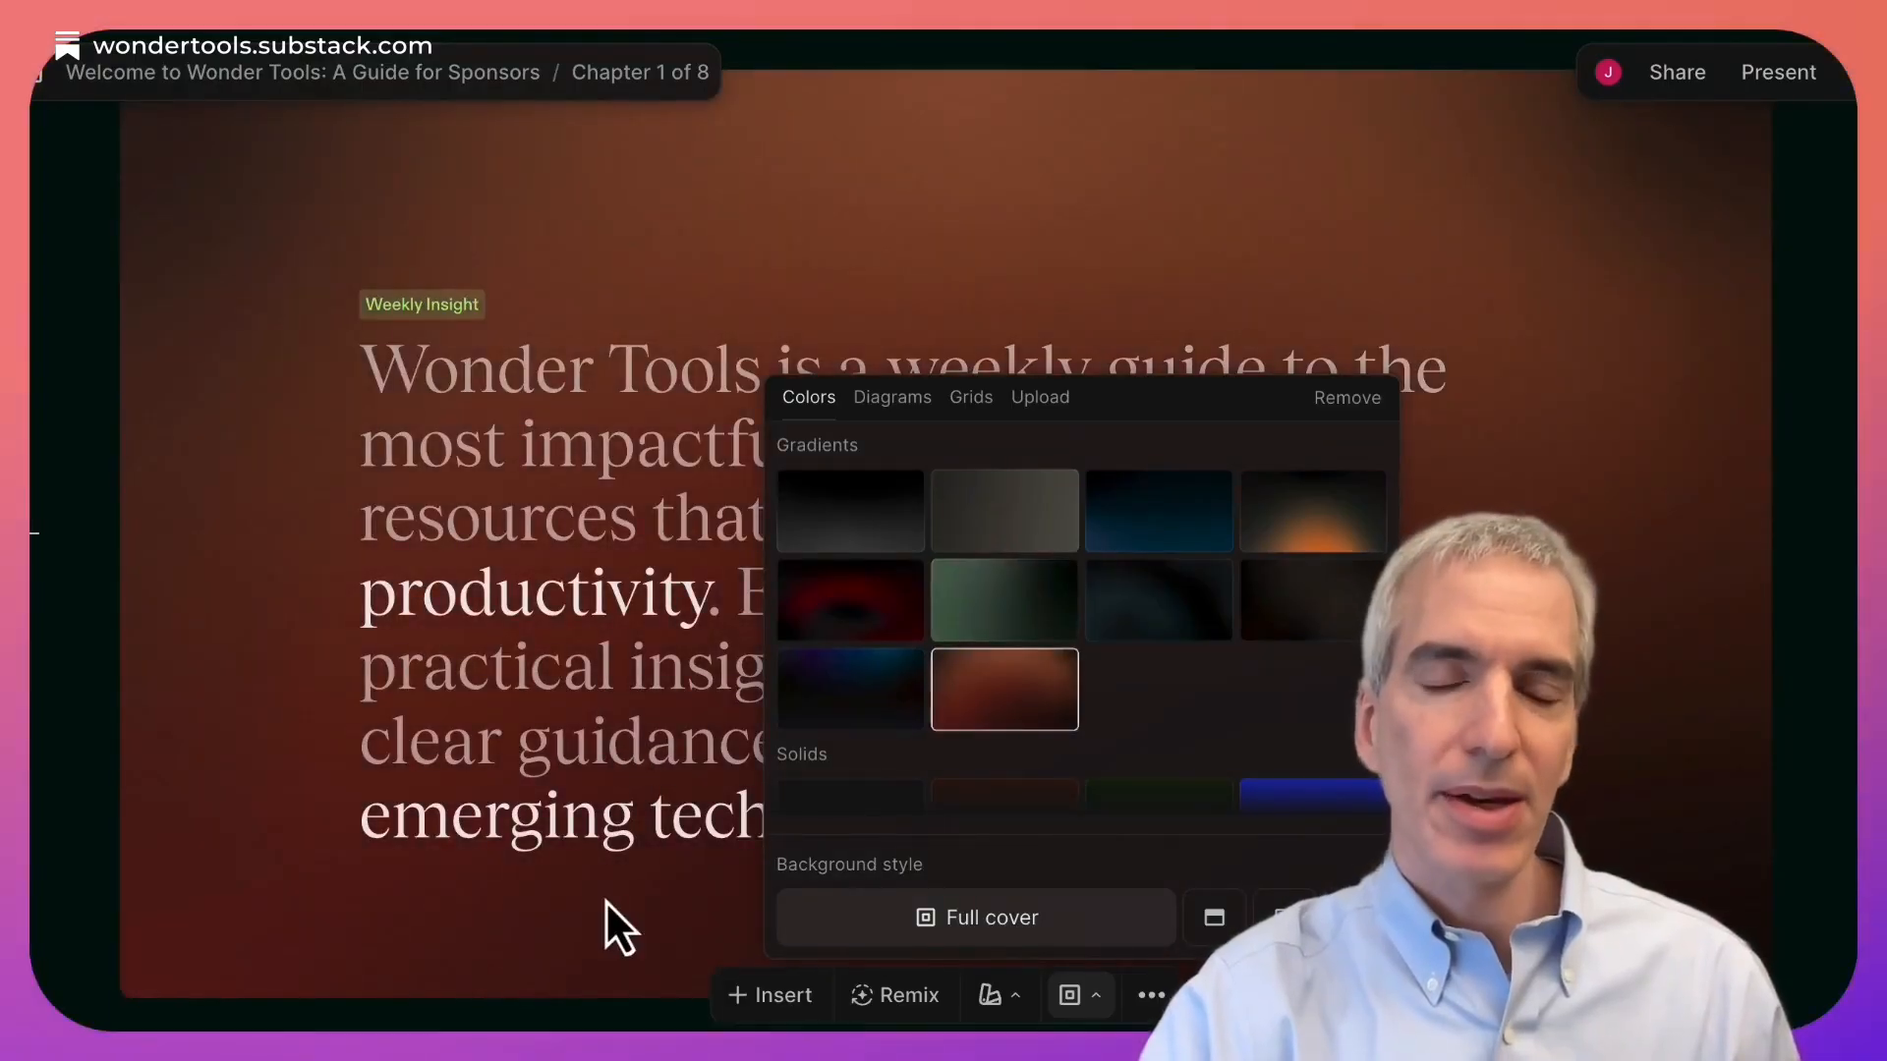
pyautogui.click(816, 303)
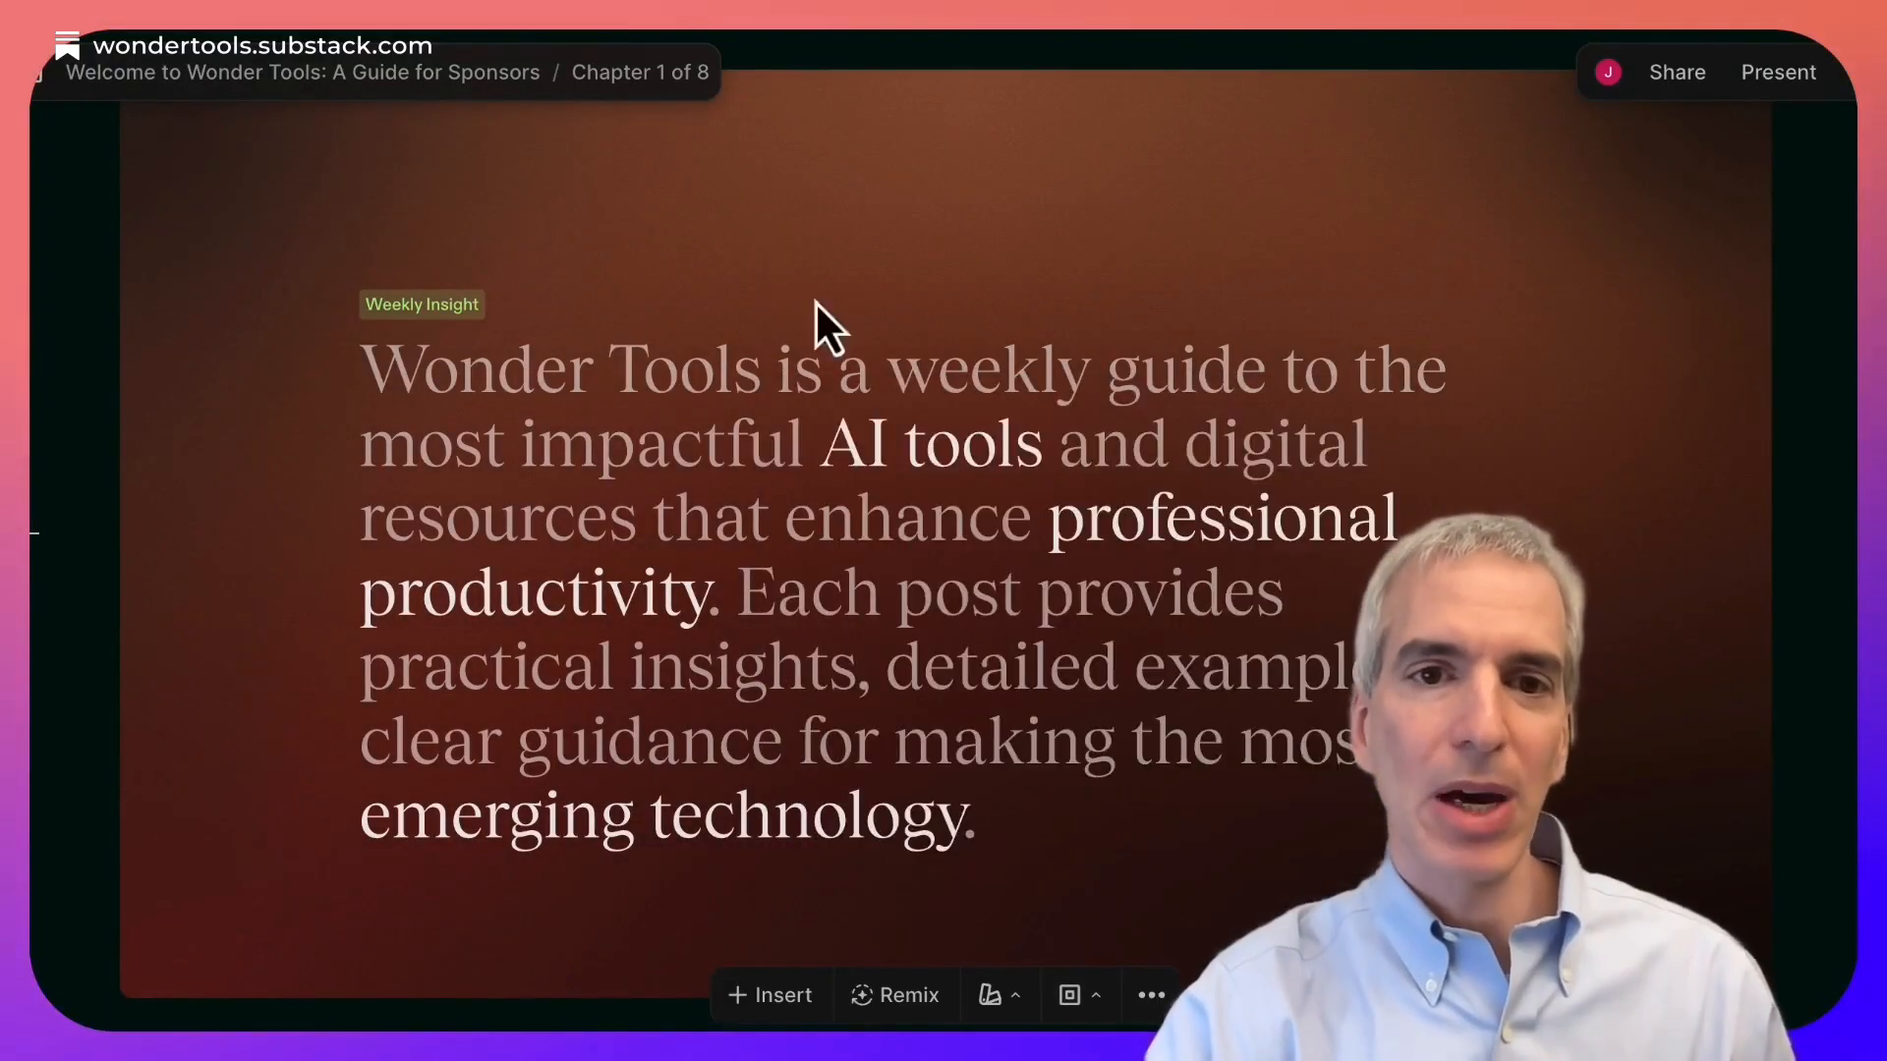
# Step: Try the Paper color theme on this chapter and switch it back to Forest
pyautogui.click(997, 996)
pyautogui.click(870, 787)
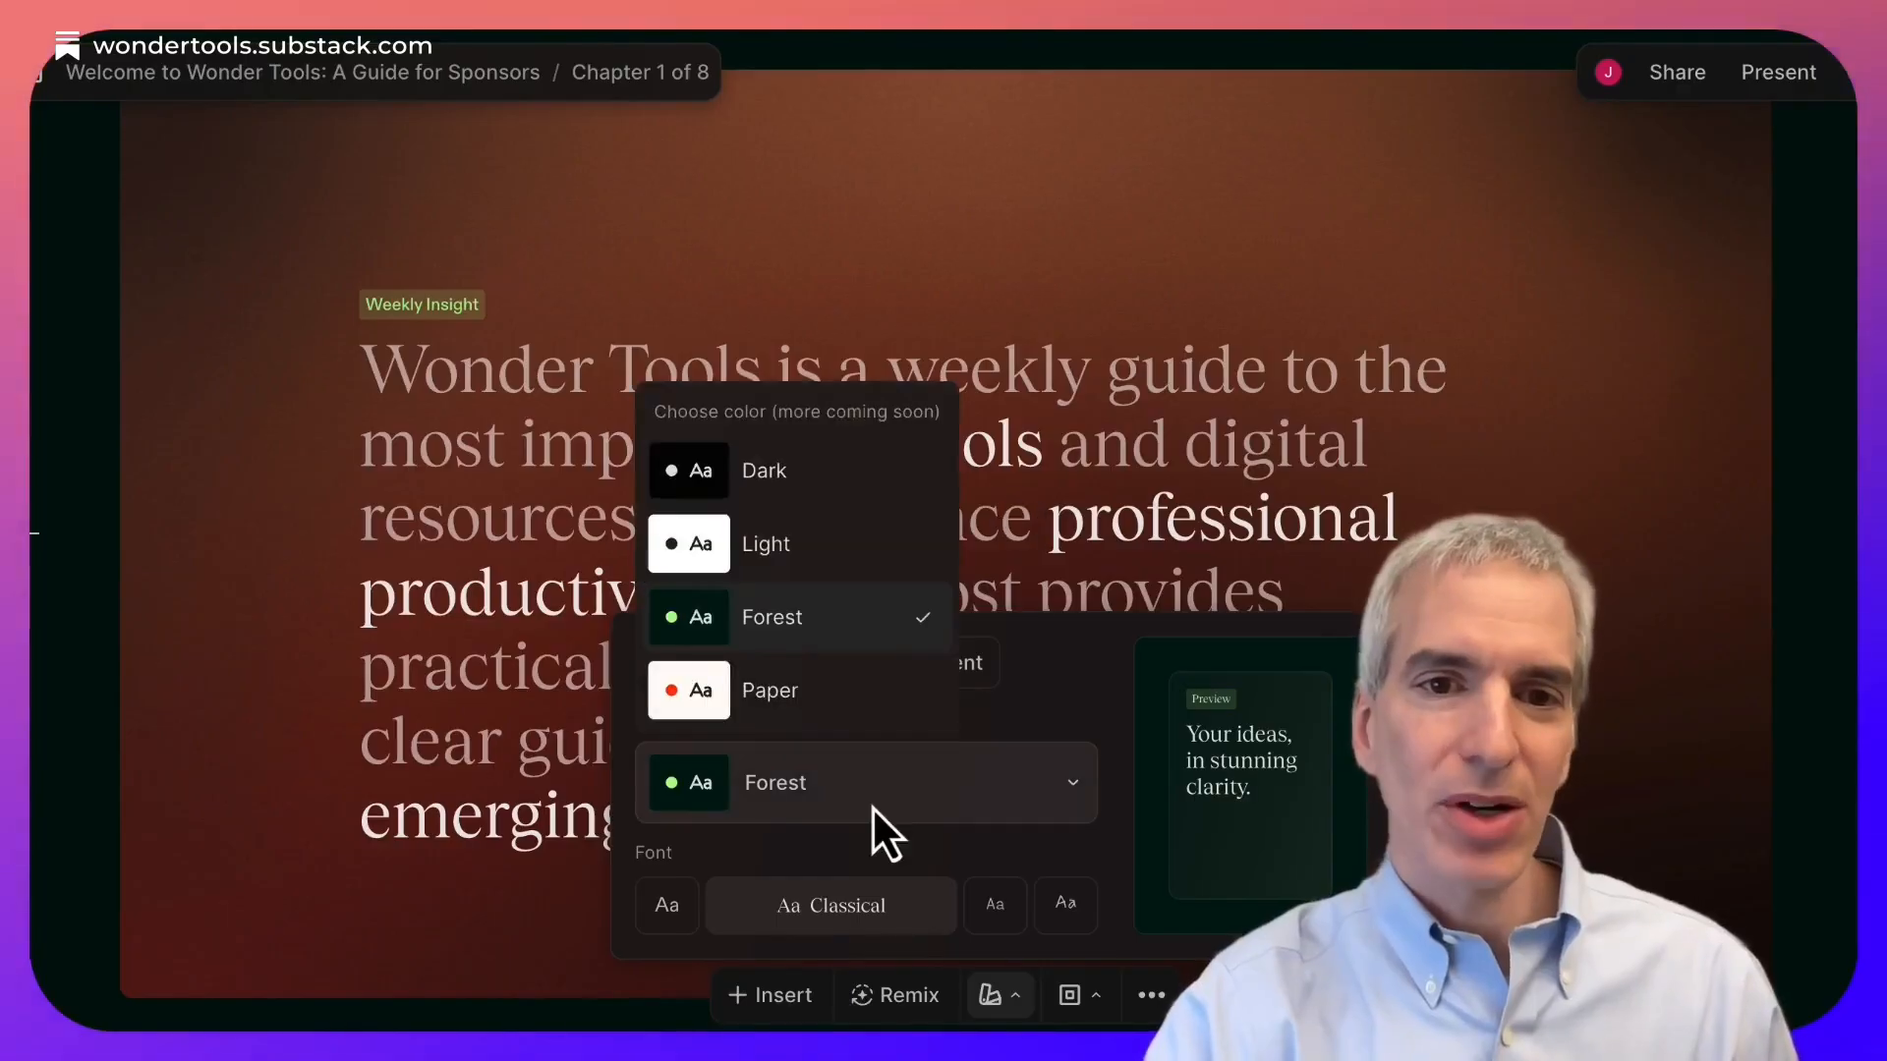
pyautogui.click(871, 693)
pyautogui.click(862, 792)
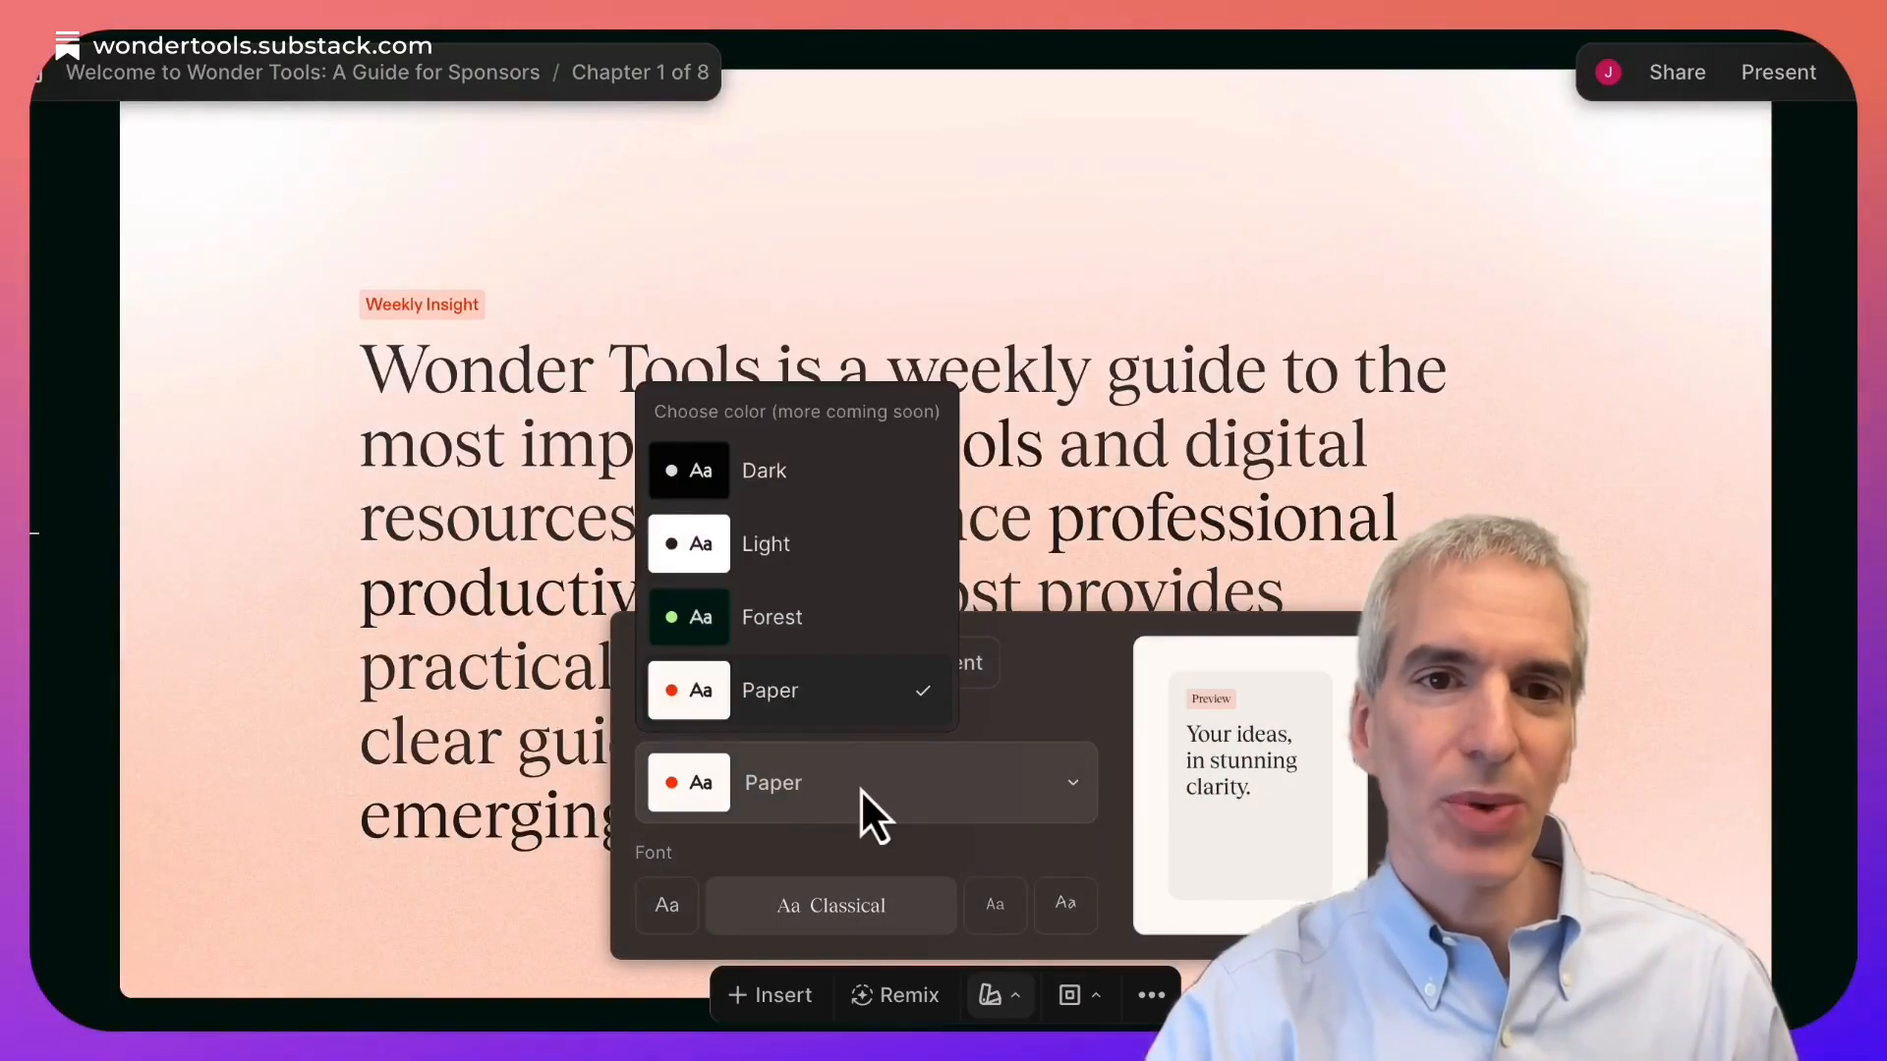
pyautogui.click(827, 621)
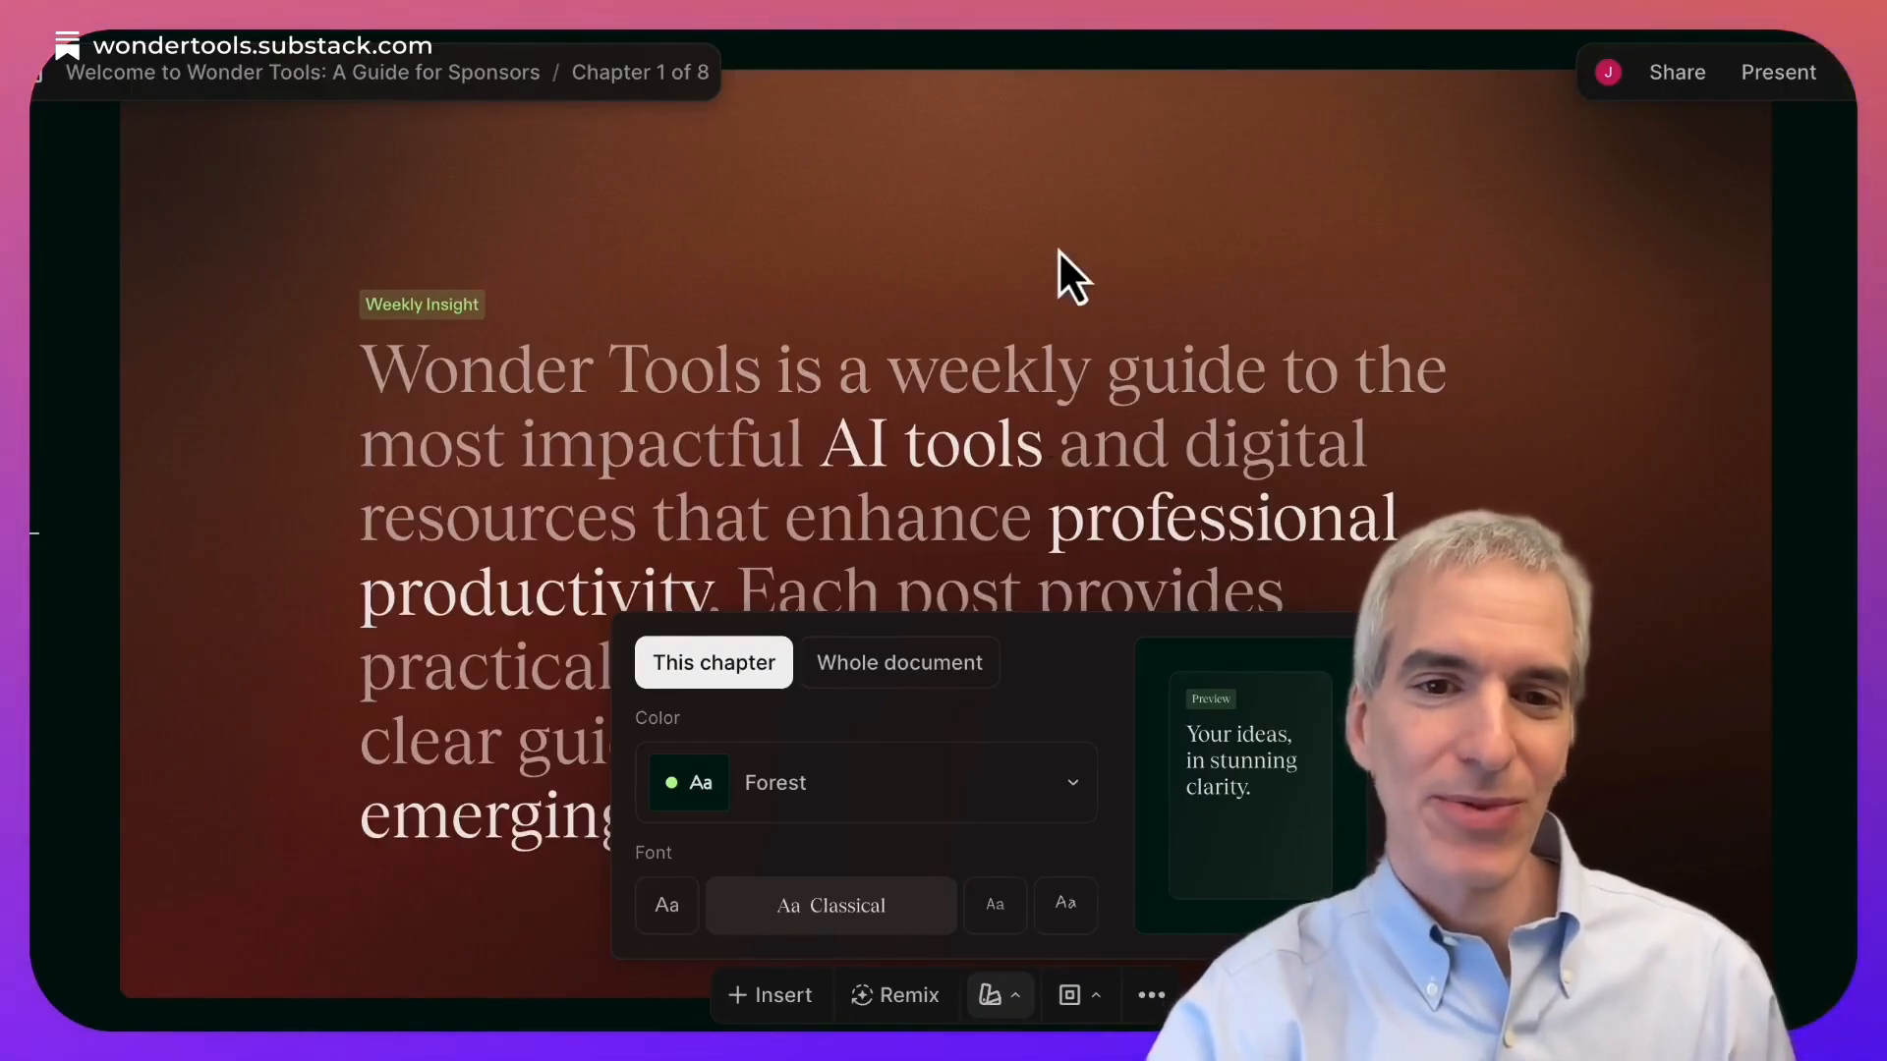
# Step: Insert a small icon card, place it above the end of the first text line, and delete it
pyautogui.click(799, 993)
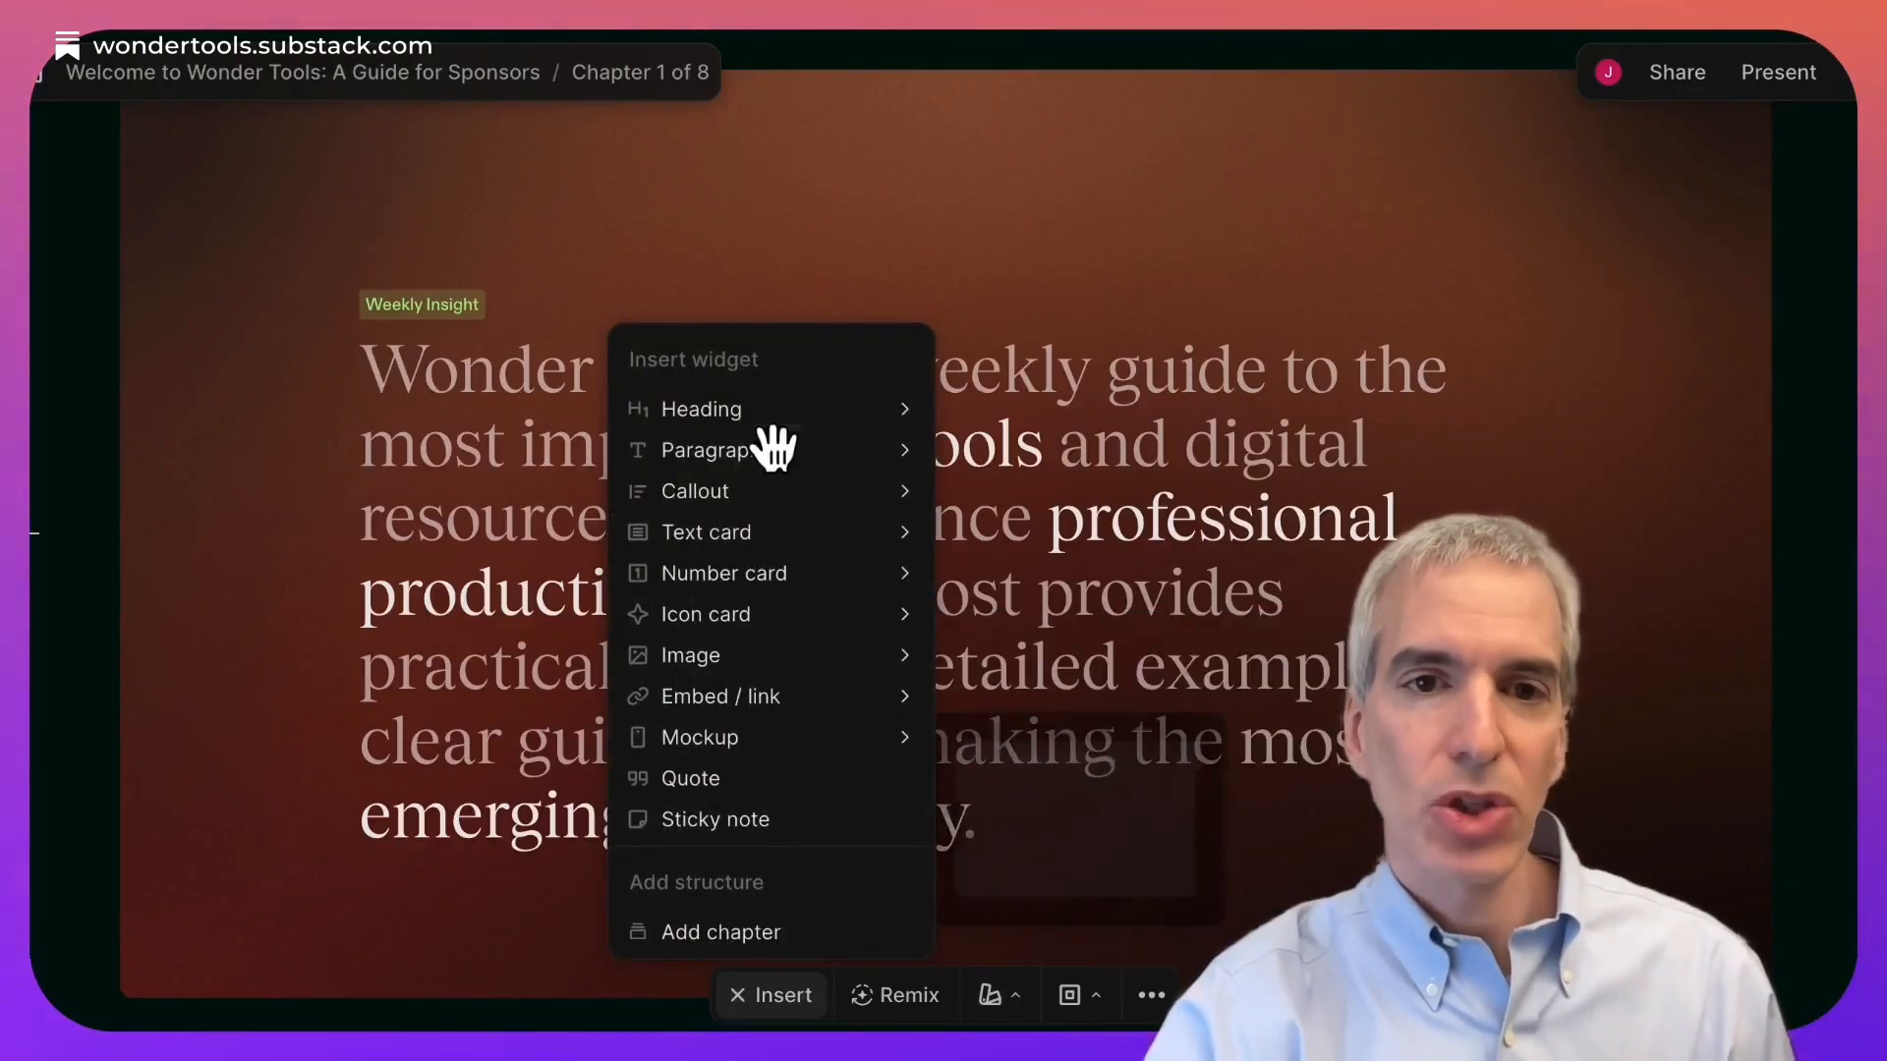
pyautogui.moveTo(752, 547)
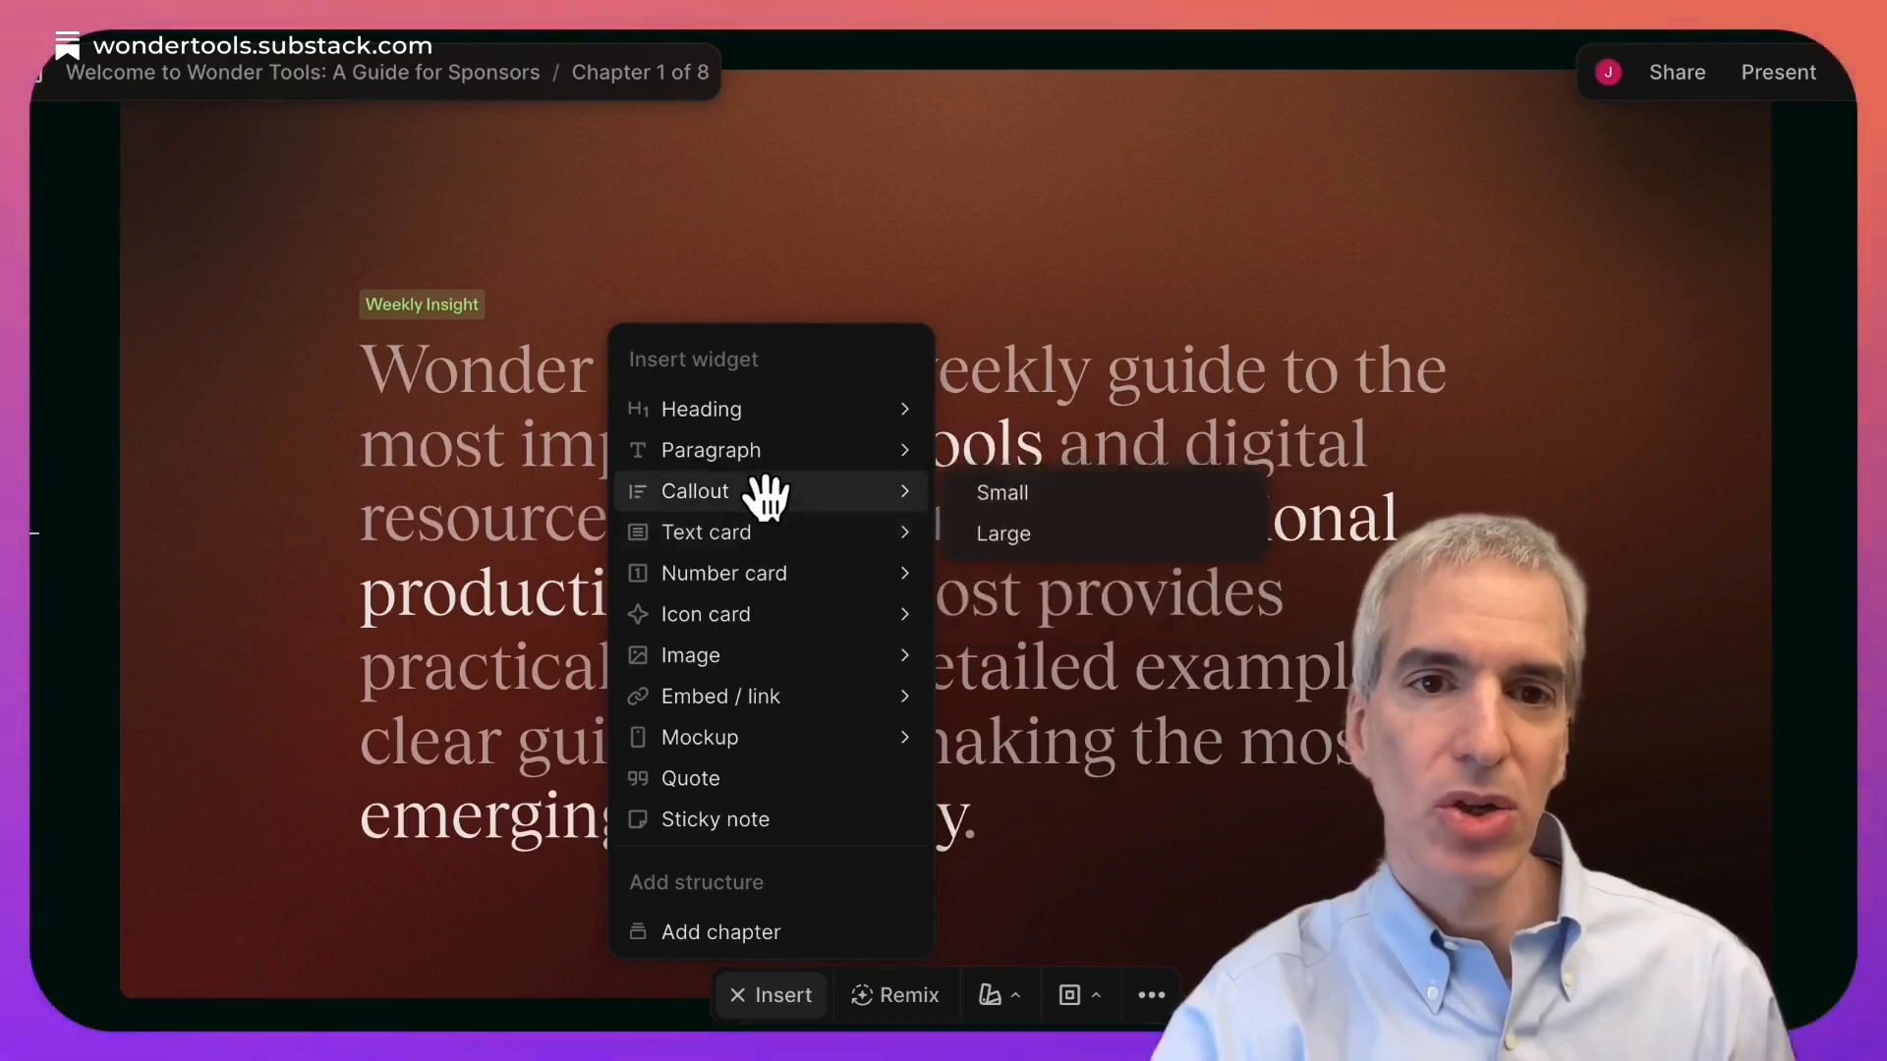
pyautogui.moveTo(766, 462)
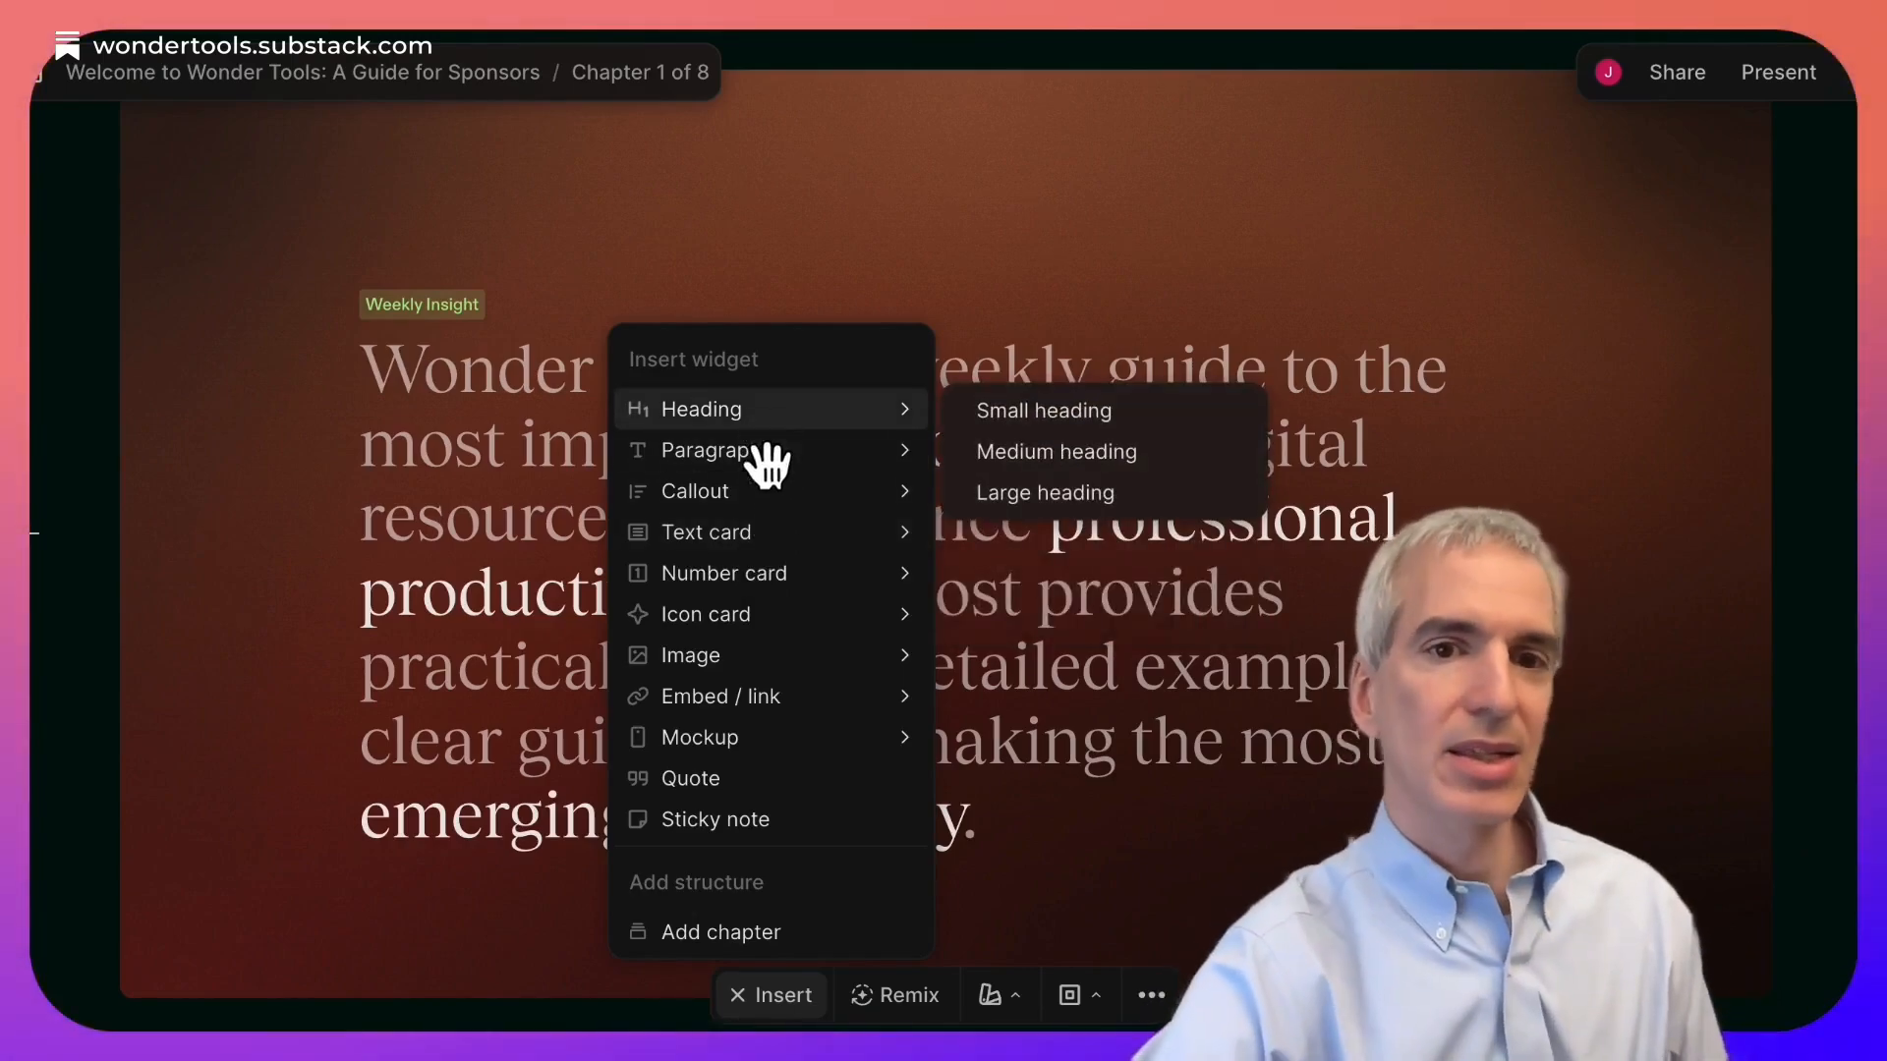
pyautogui.moveTo(751, 629)
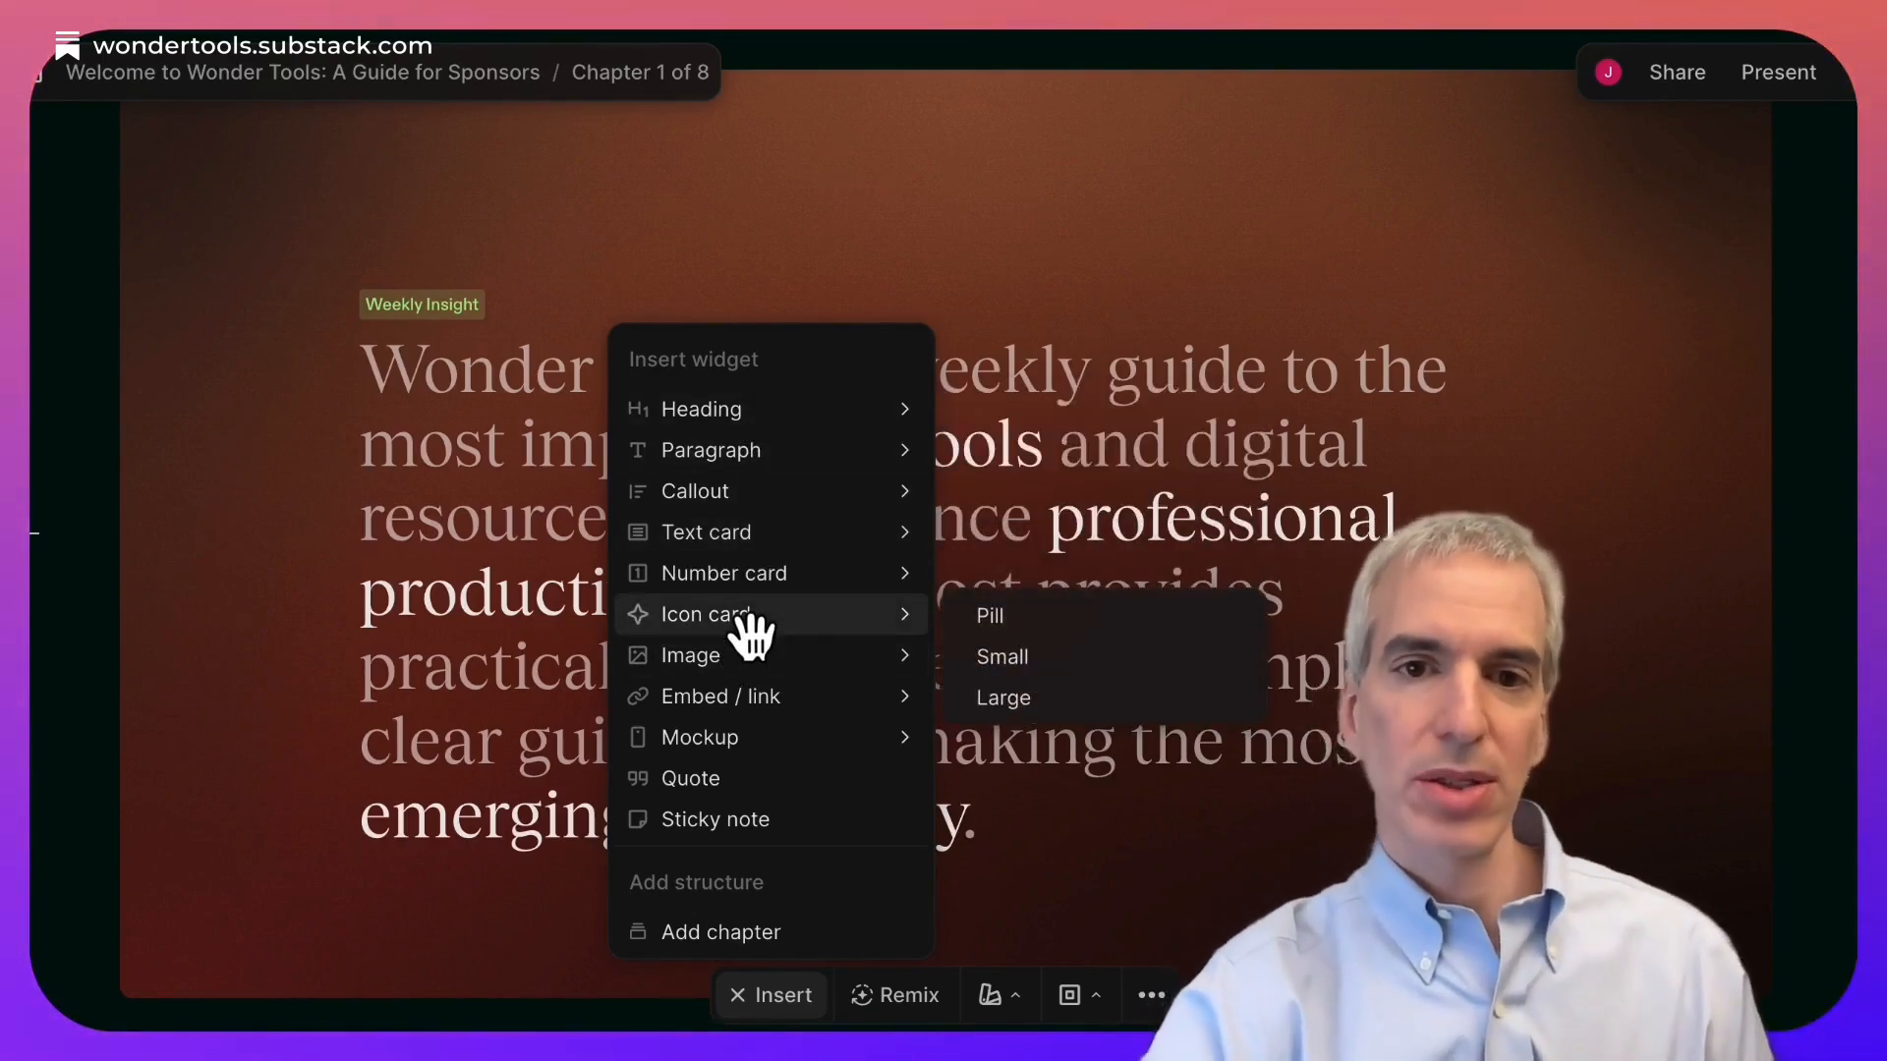
pyautogui.click(1007, 655)
pyautogui.moveTo(1016, 569); pyautogui.dragTo(1504, 325)
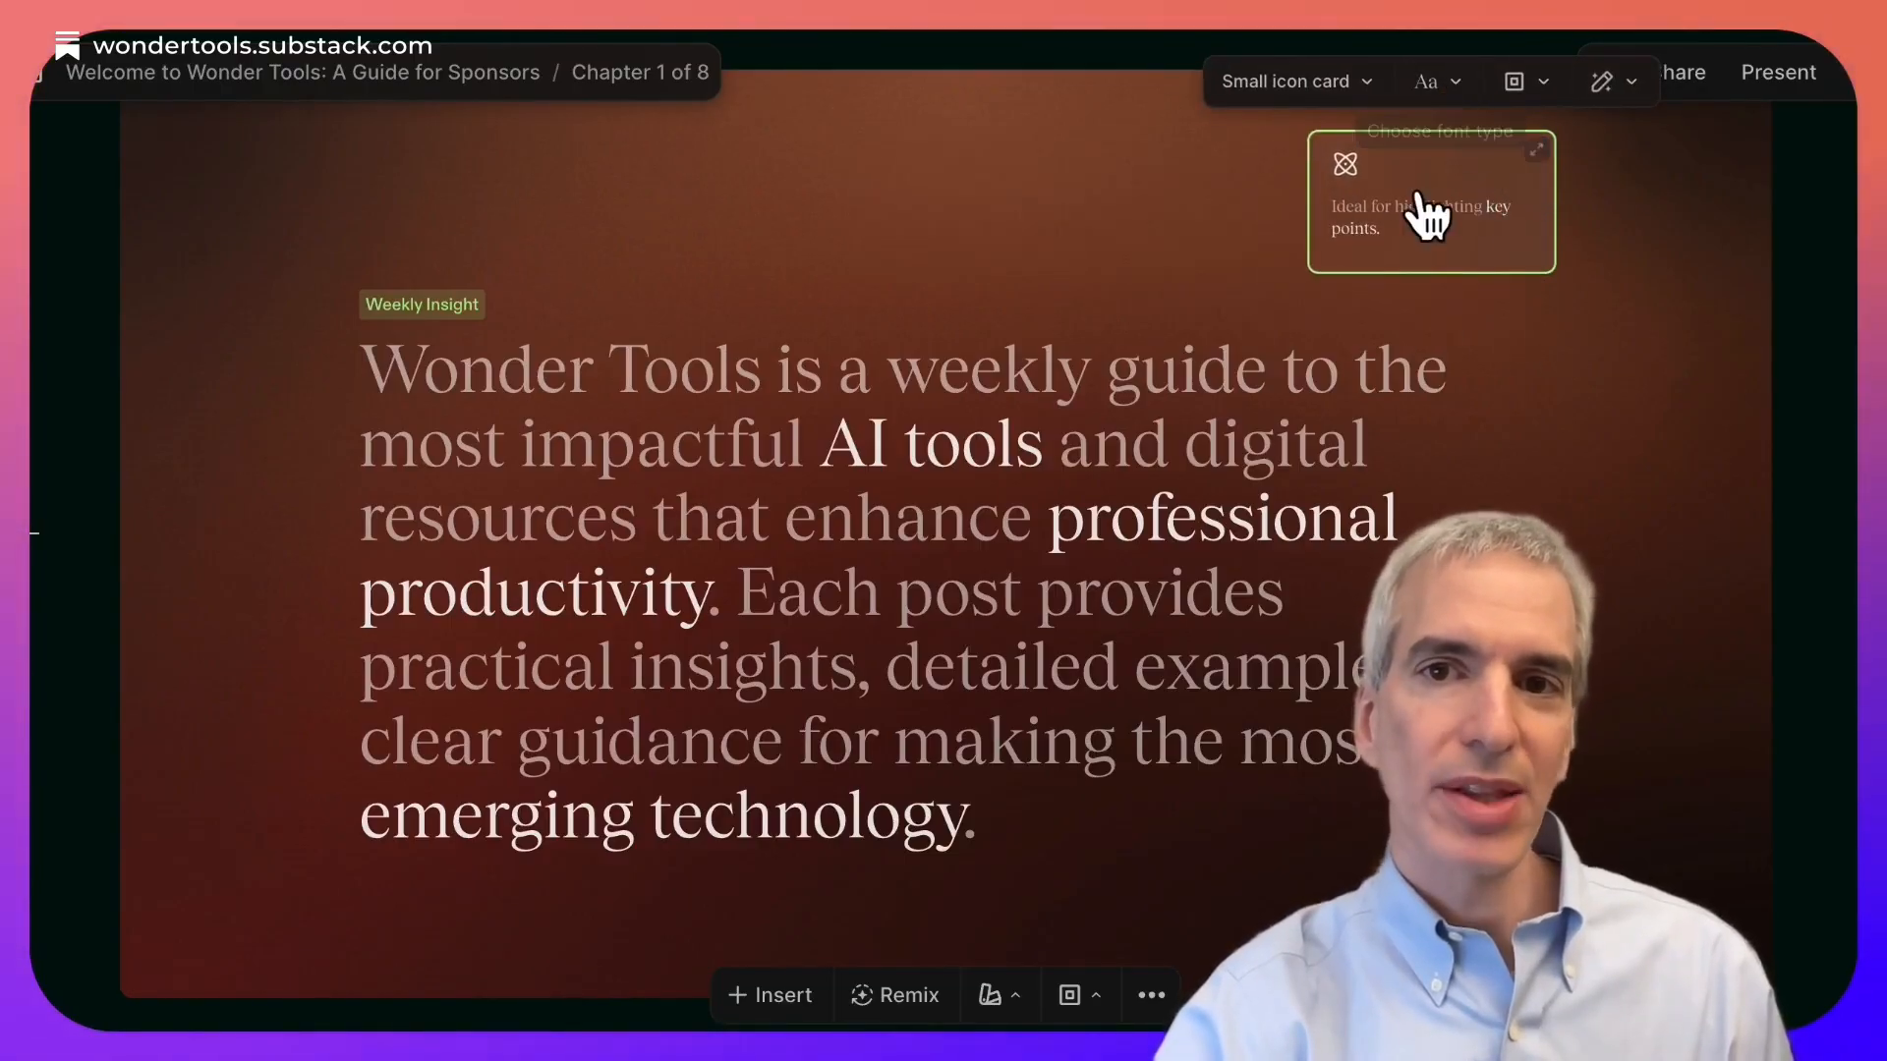
pyautogui.press('Delete')
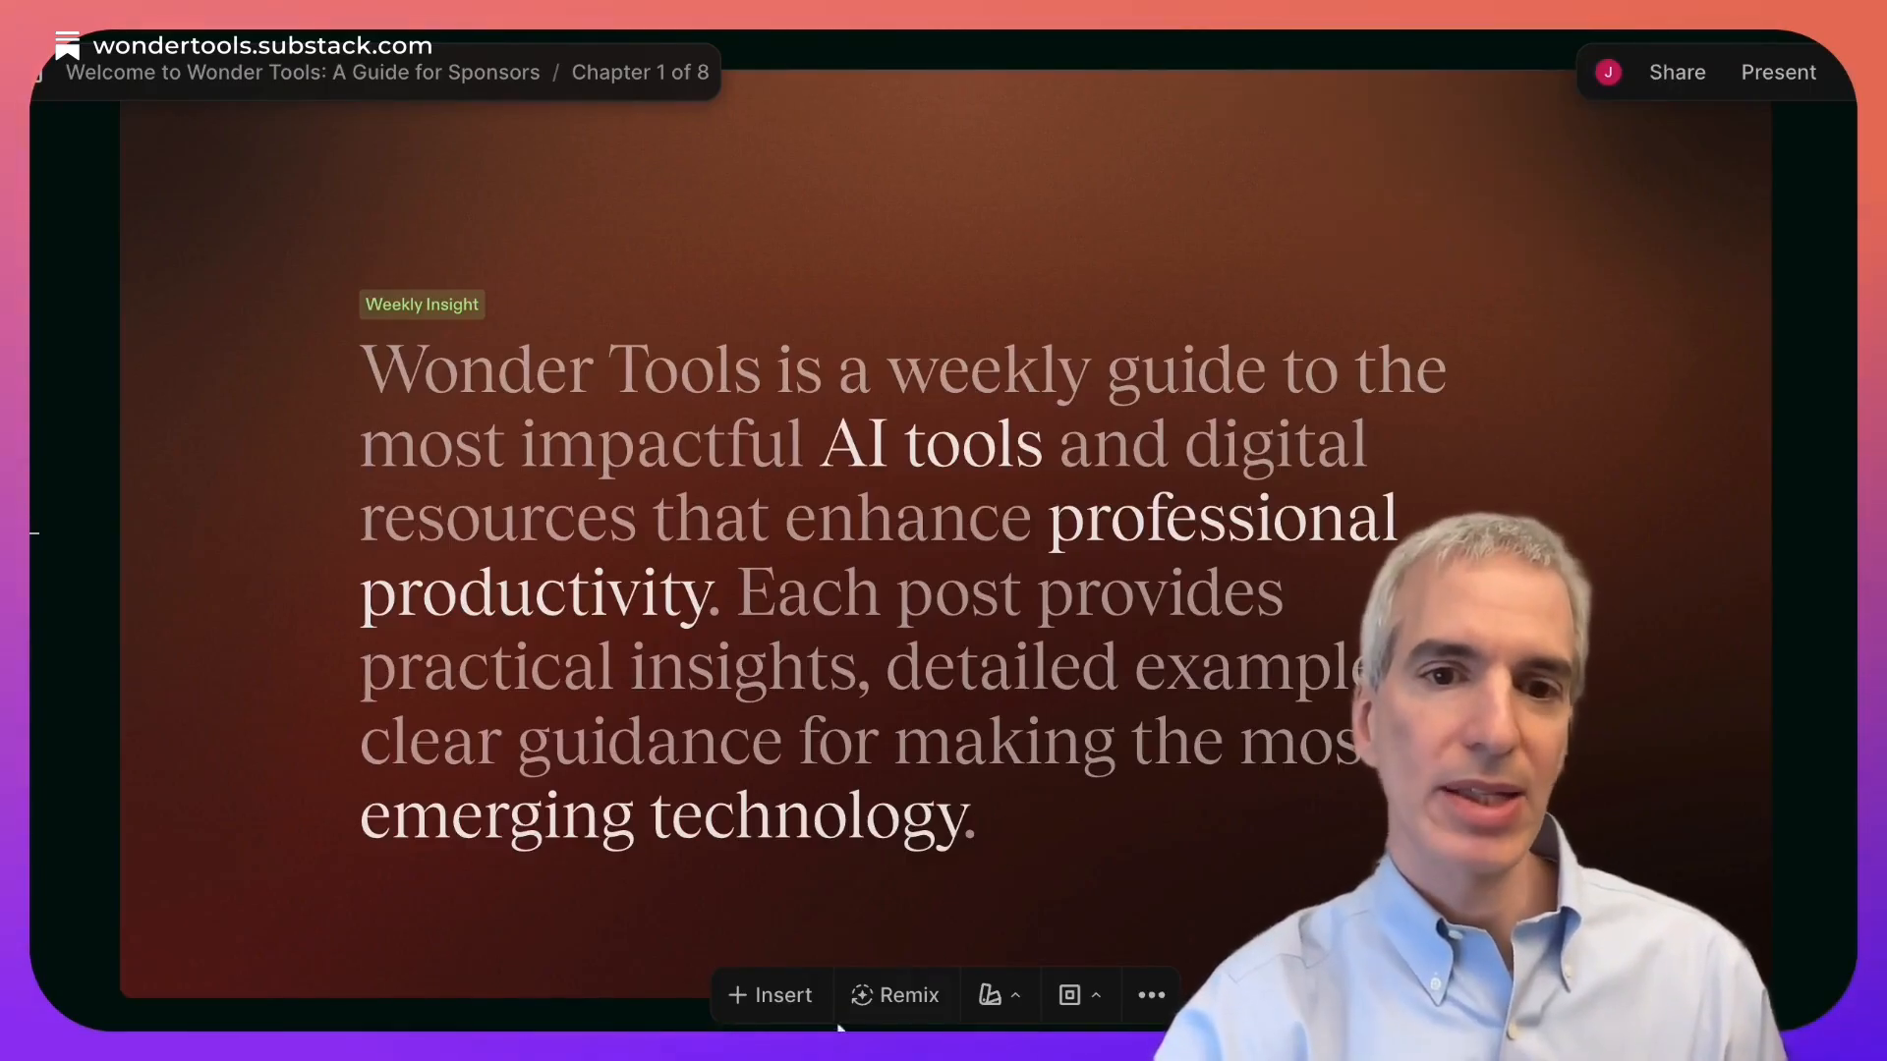
pyautogui.click(791, 1002)
pyautogui.moveTo(771, 825)
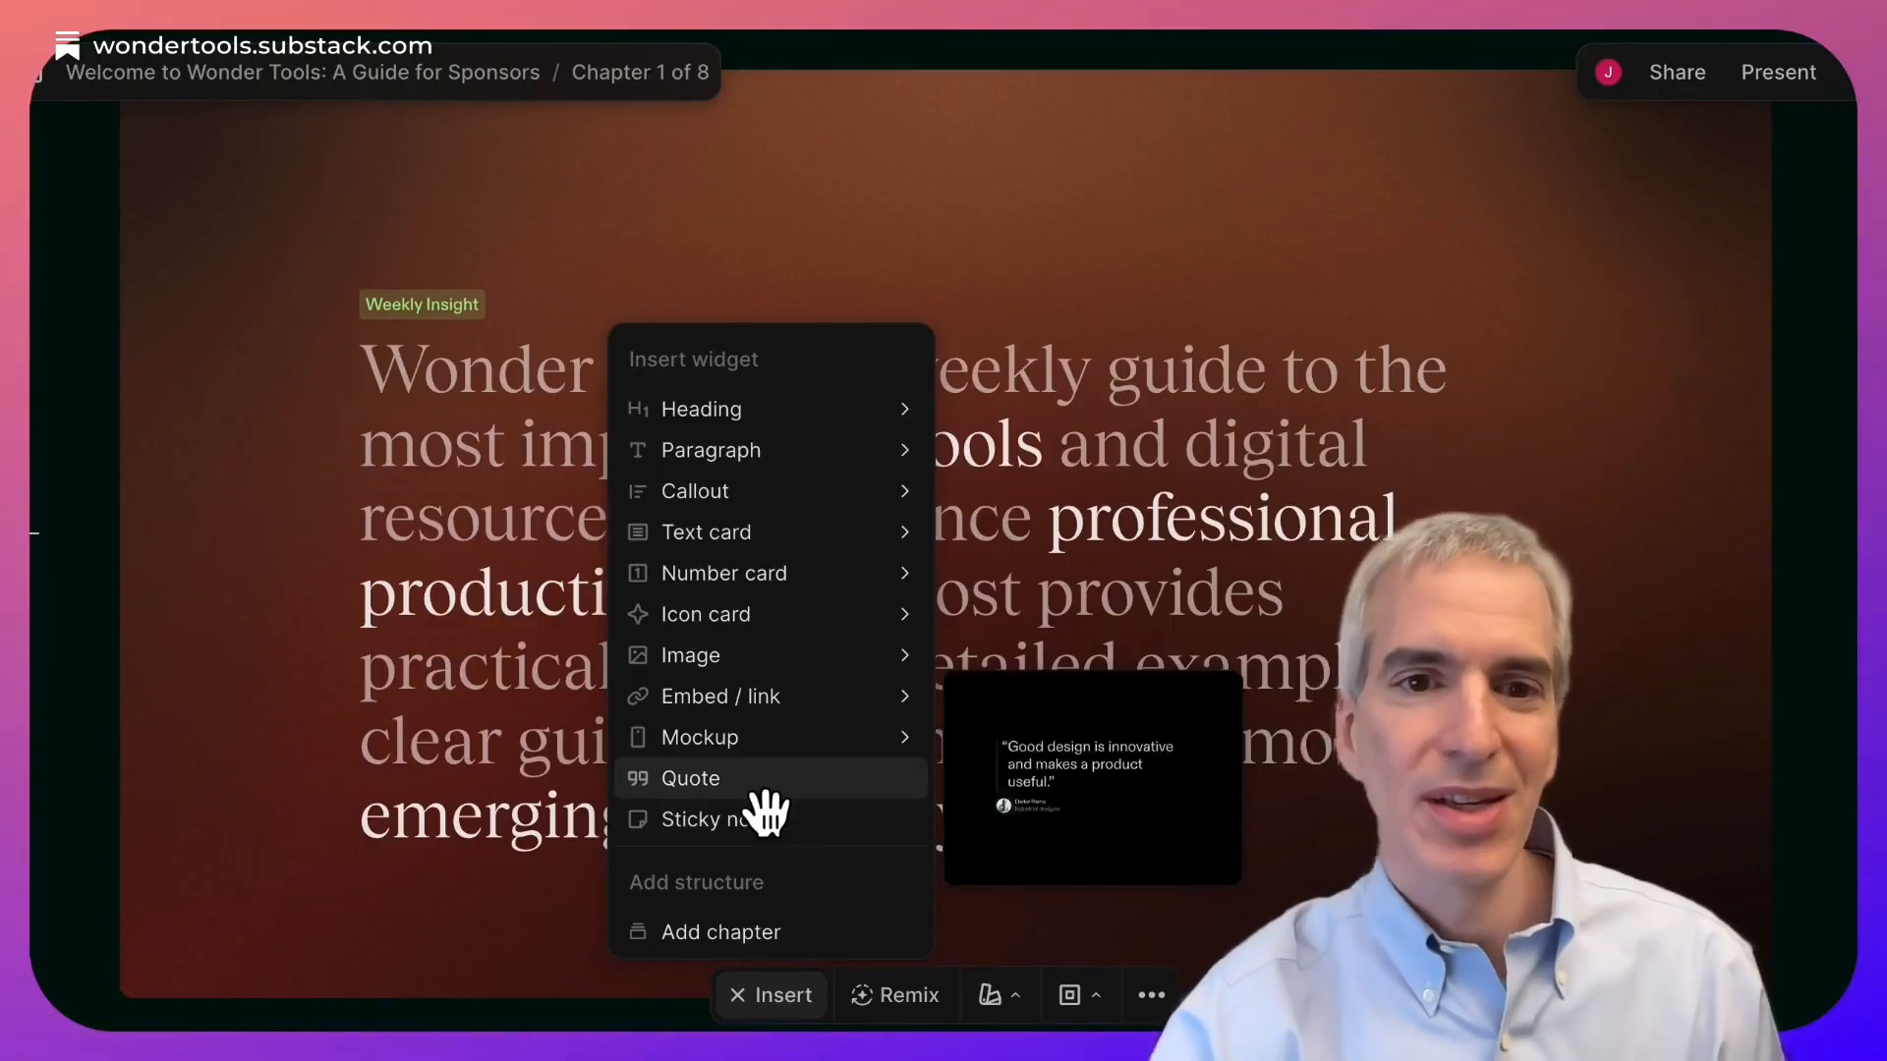
pyautogui.moveTo(772, 746)
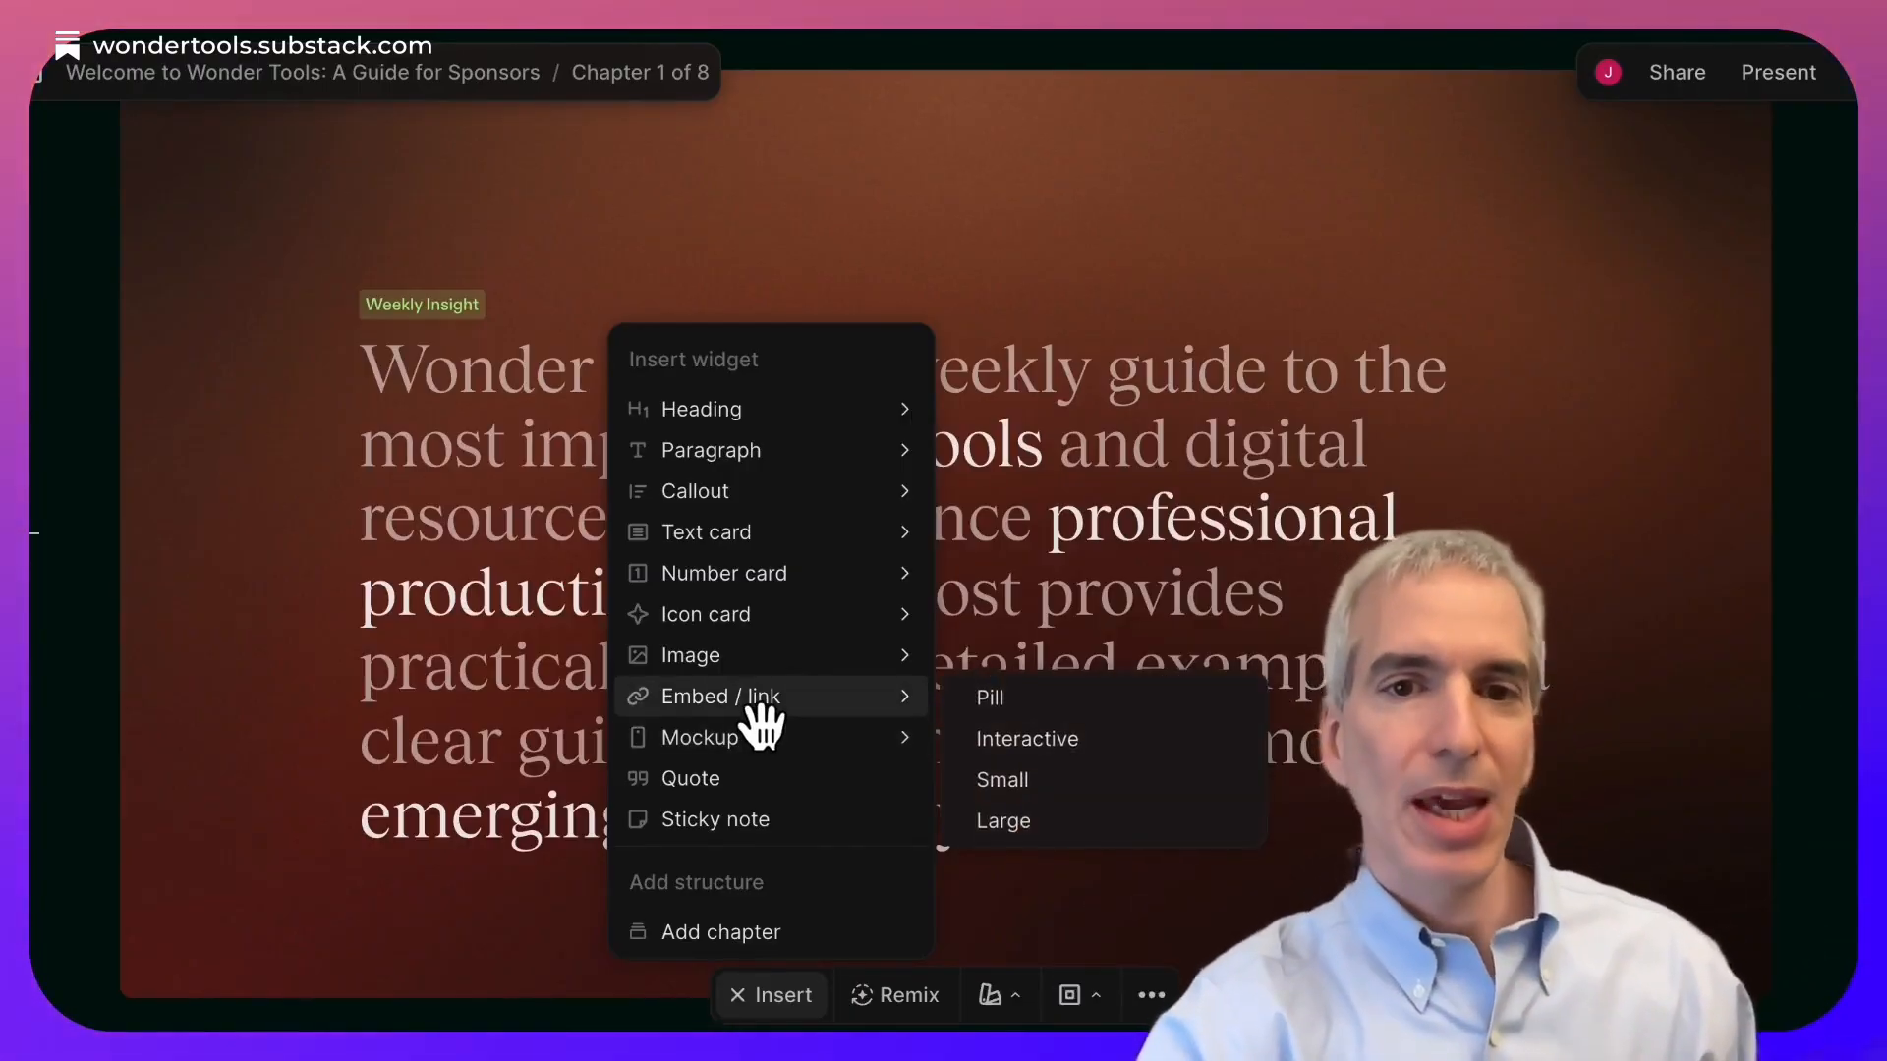
pyautogui.moveTo(764, 668)
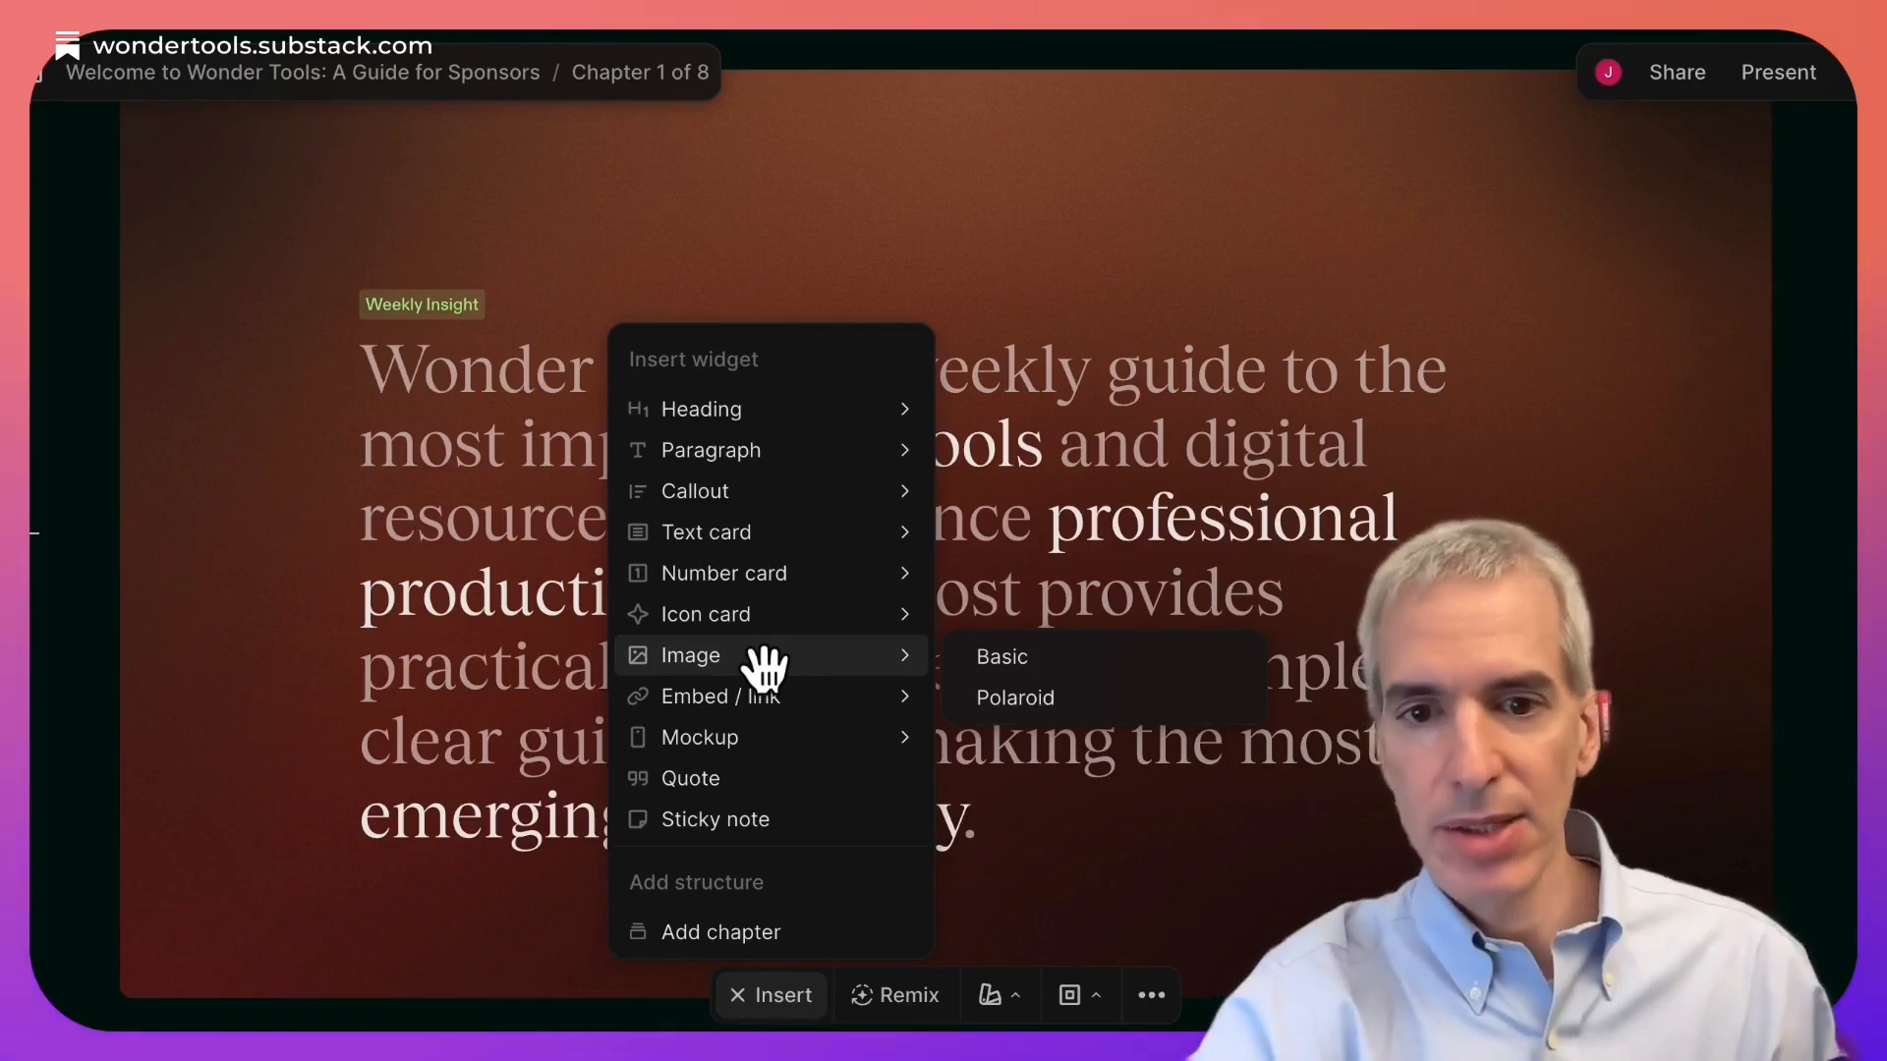
pyautogui.click(1206, 821)
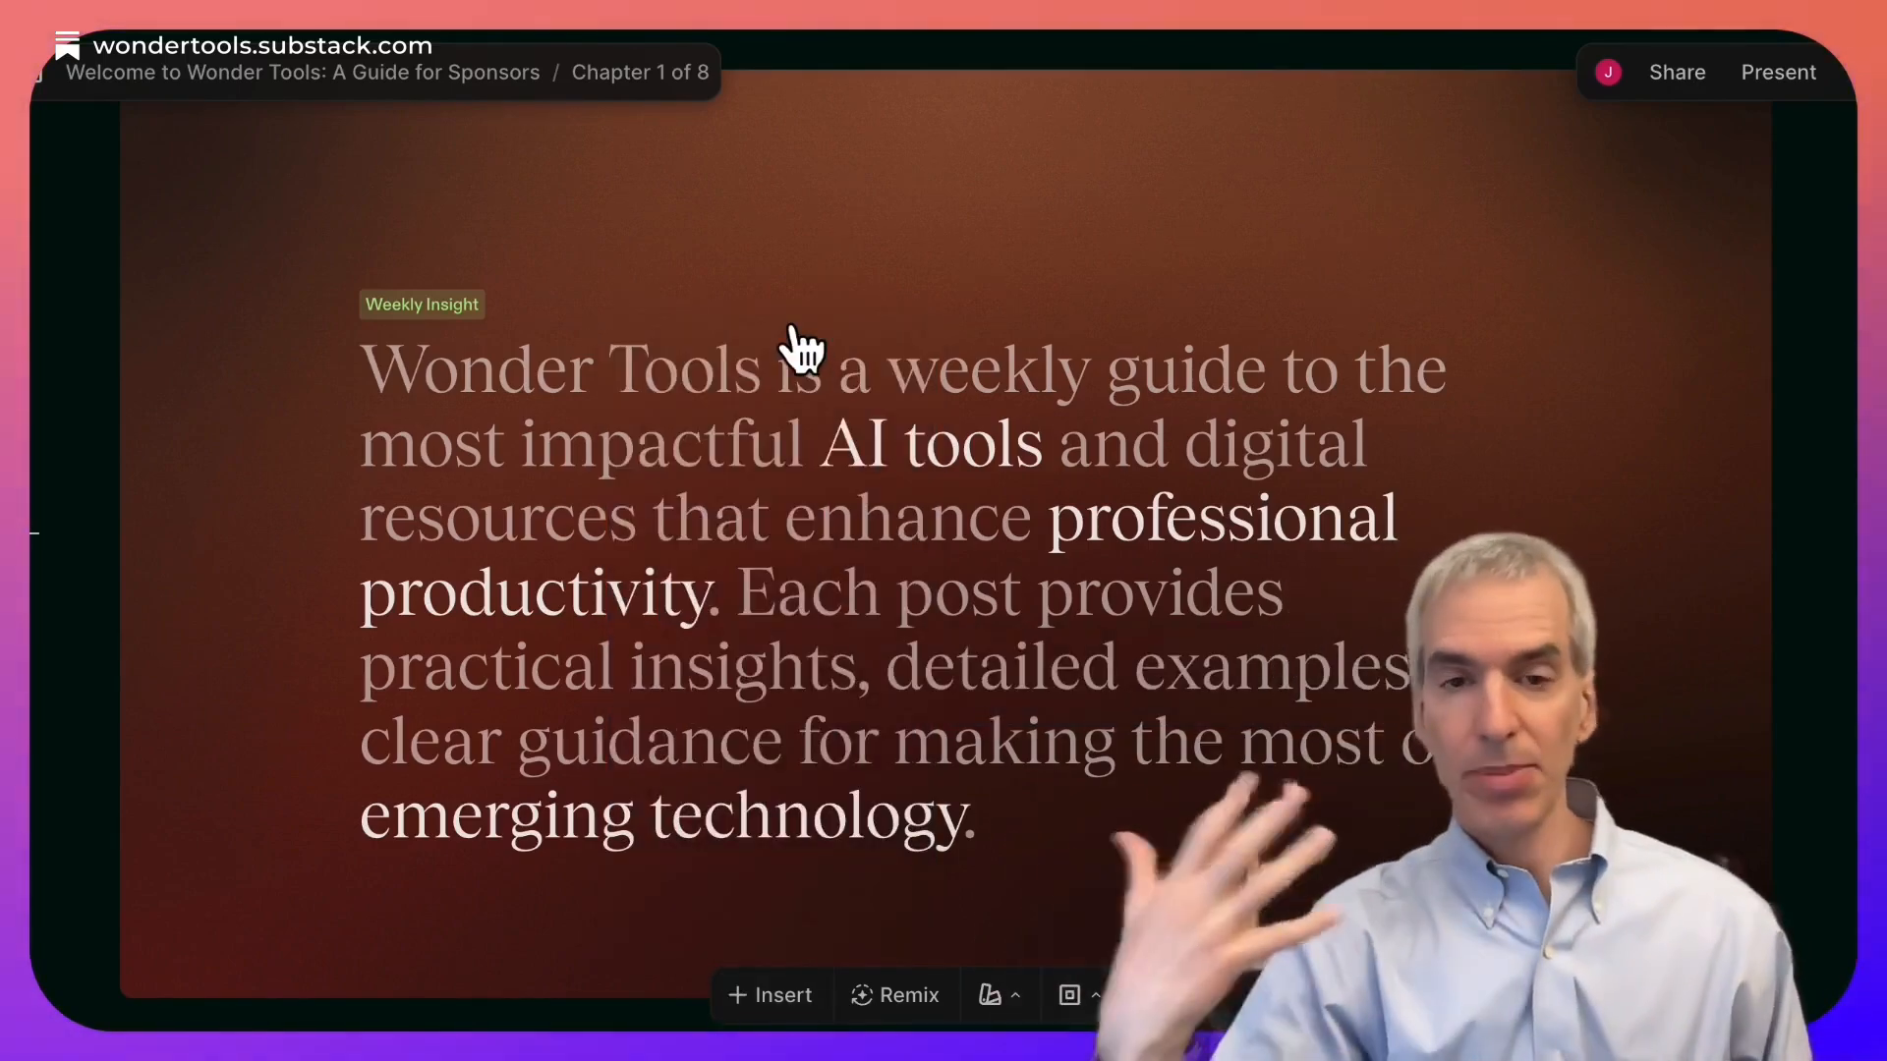
# Step: Create a new document from pasted text and enter the paragraph on simple, clear, story-driven presentations as its content
pyautogui.click(38, 73)
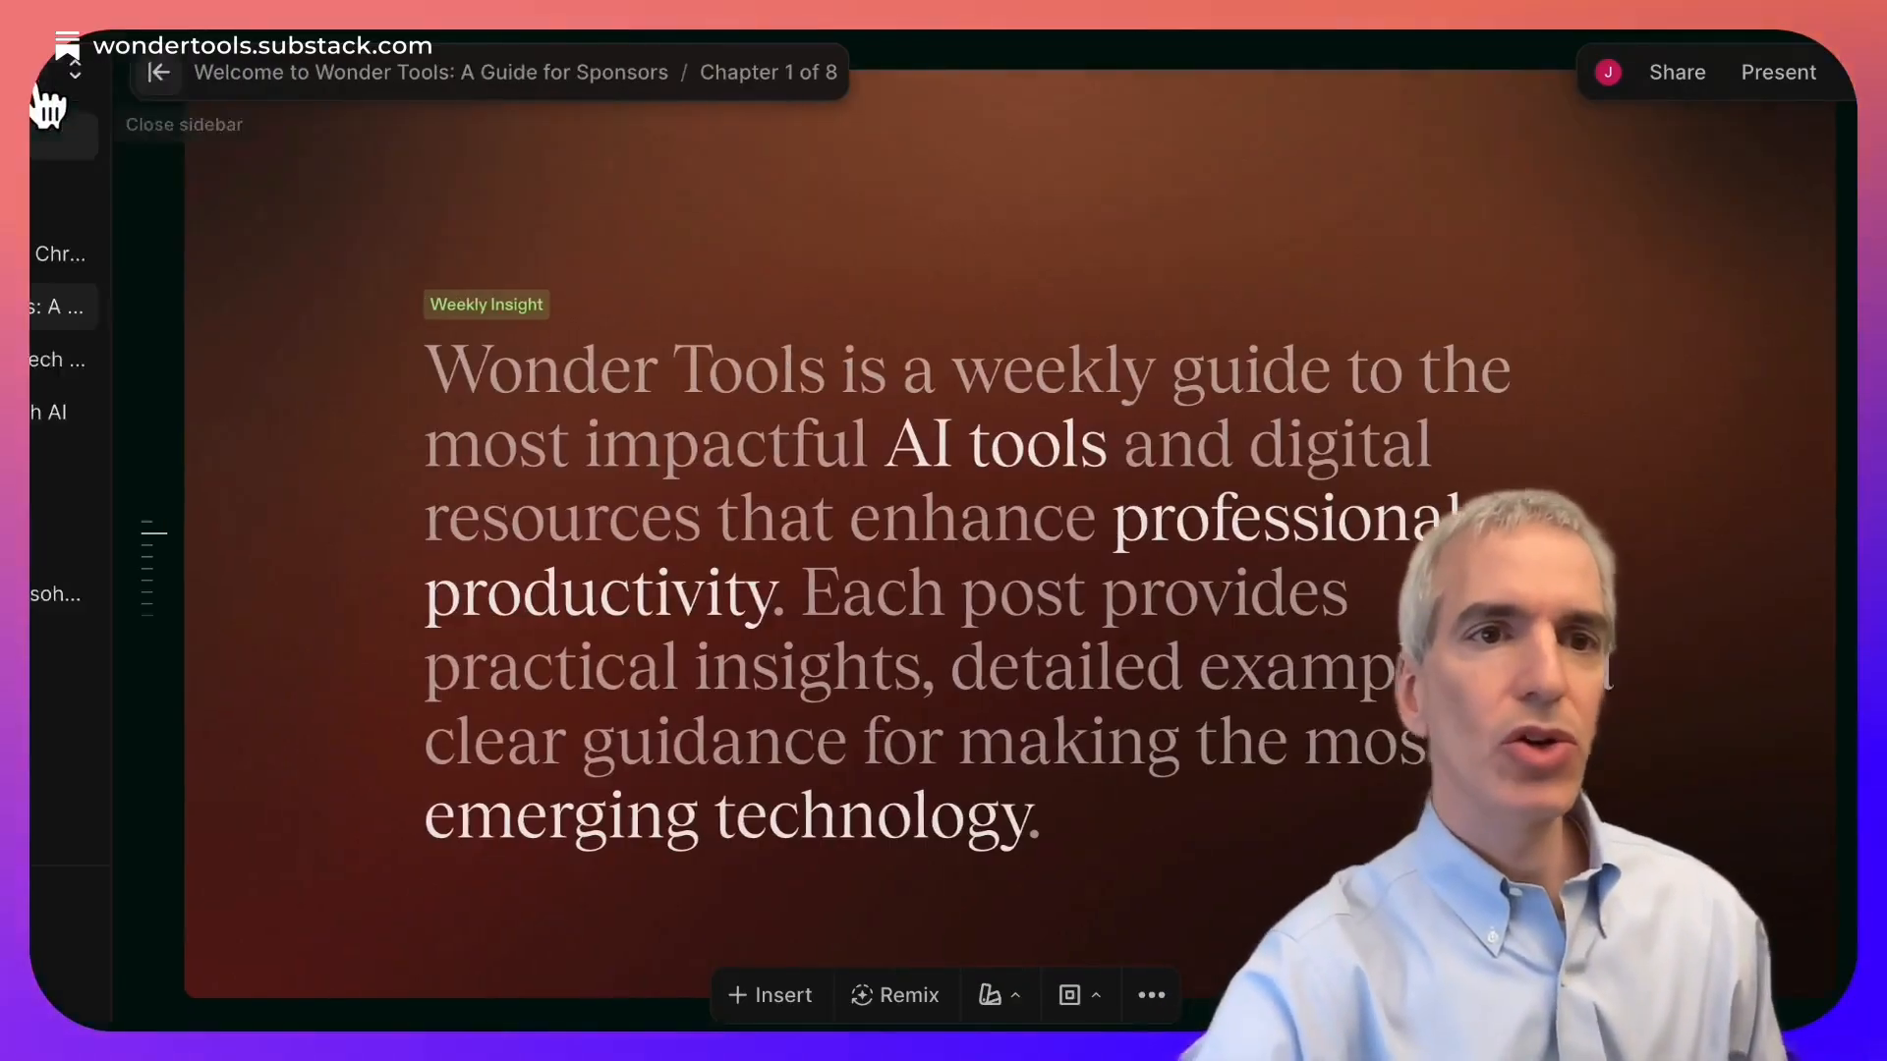
pyautogui.click(98, 143)
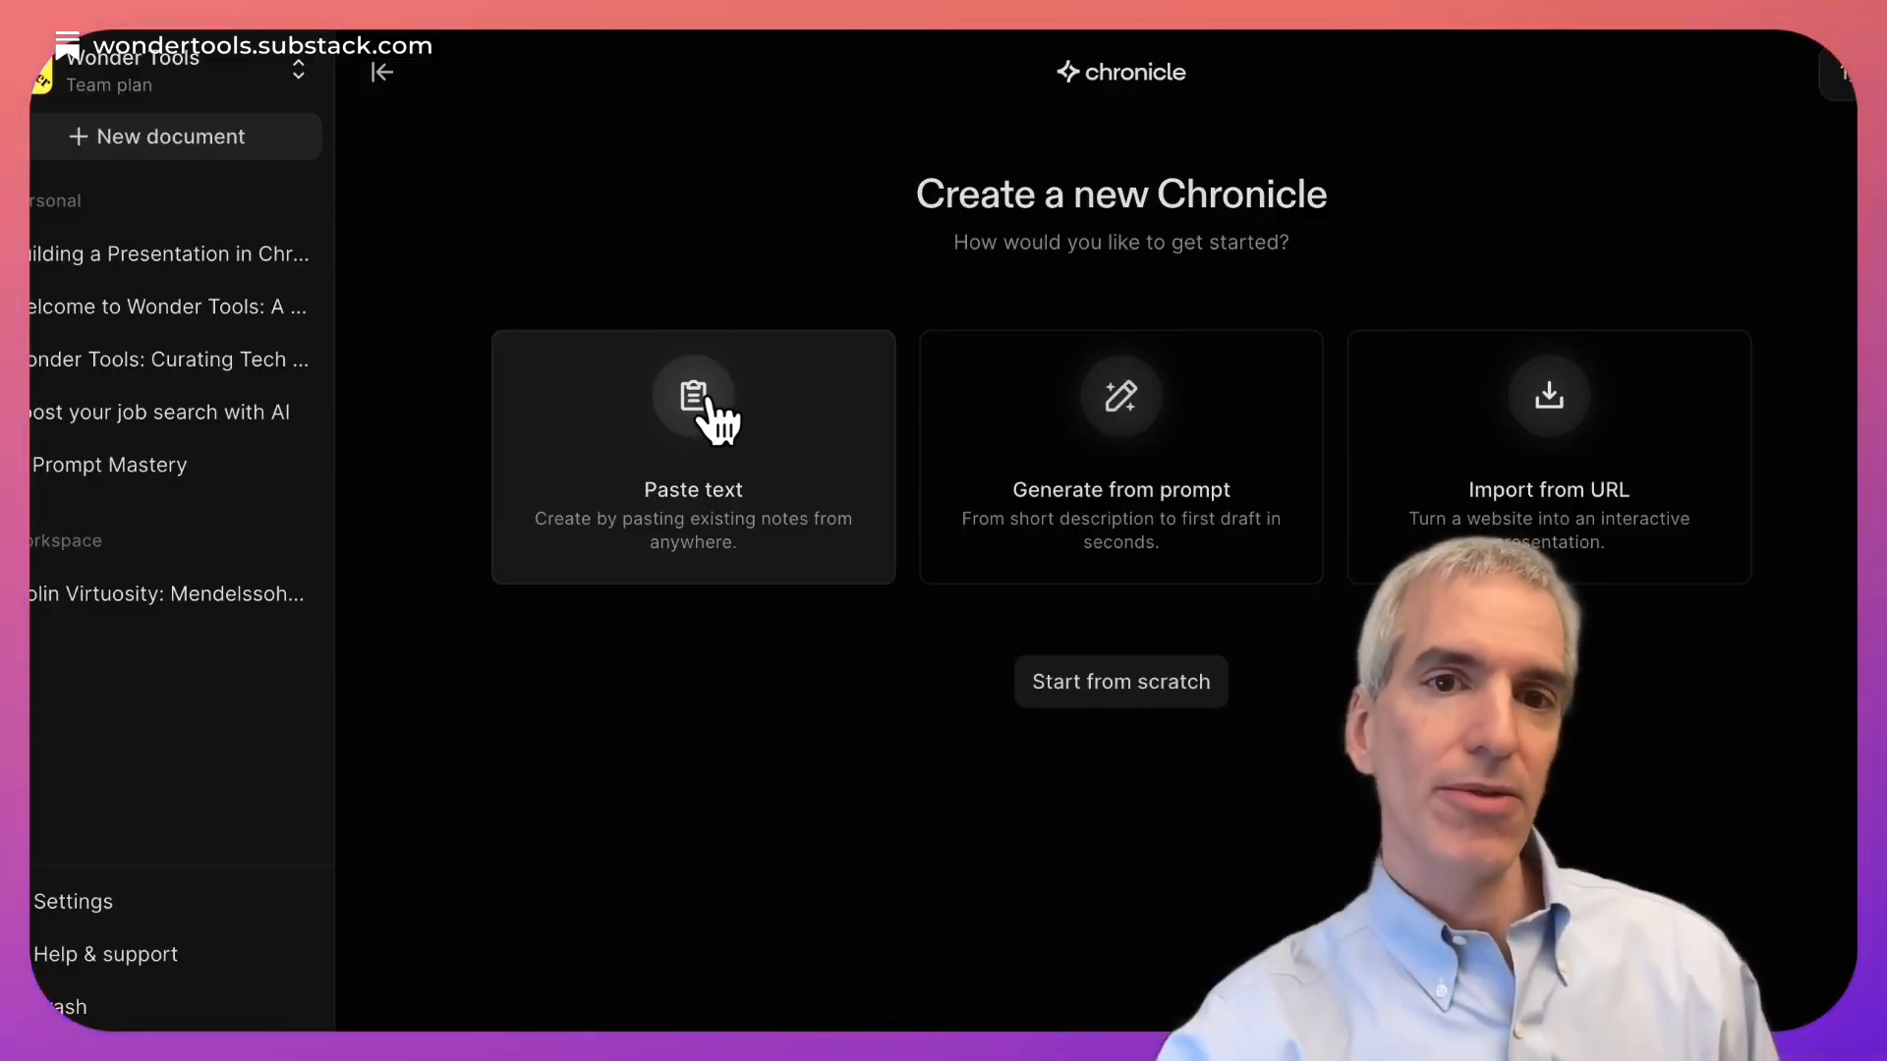
pyautogui.click(705, 403)
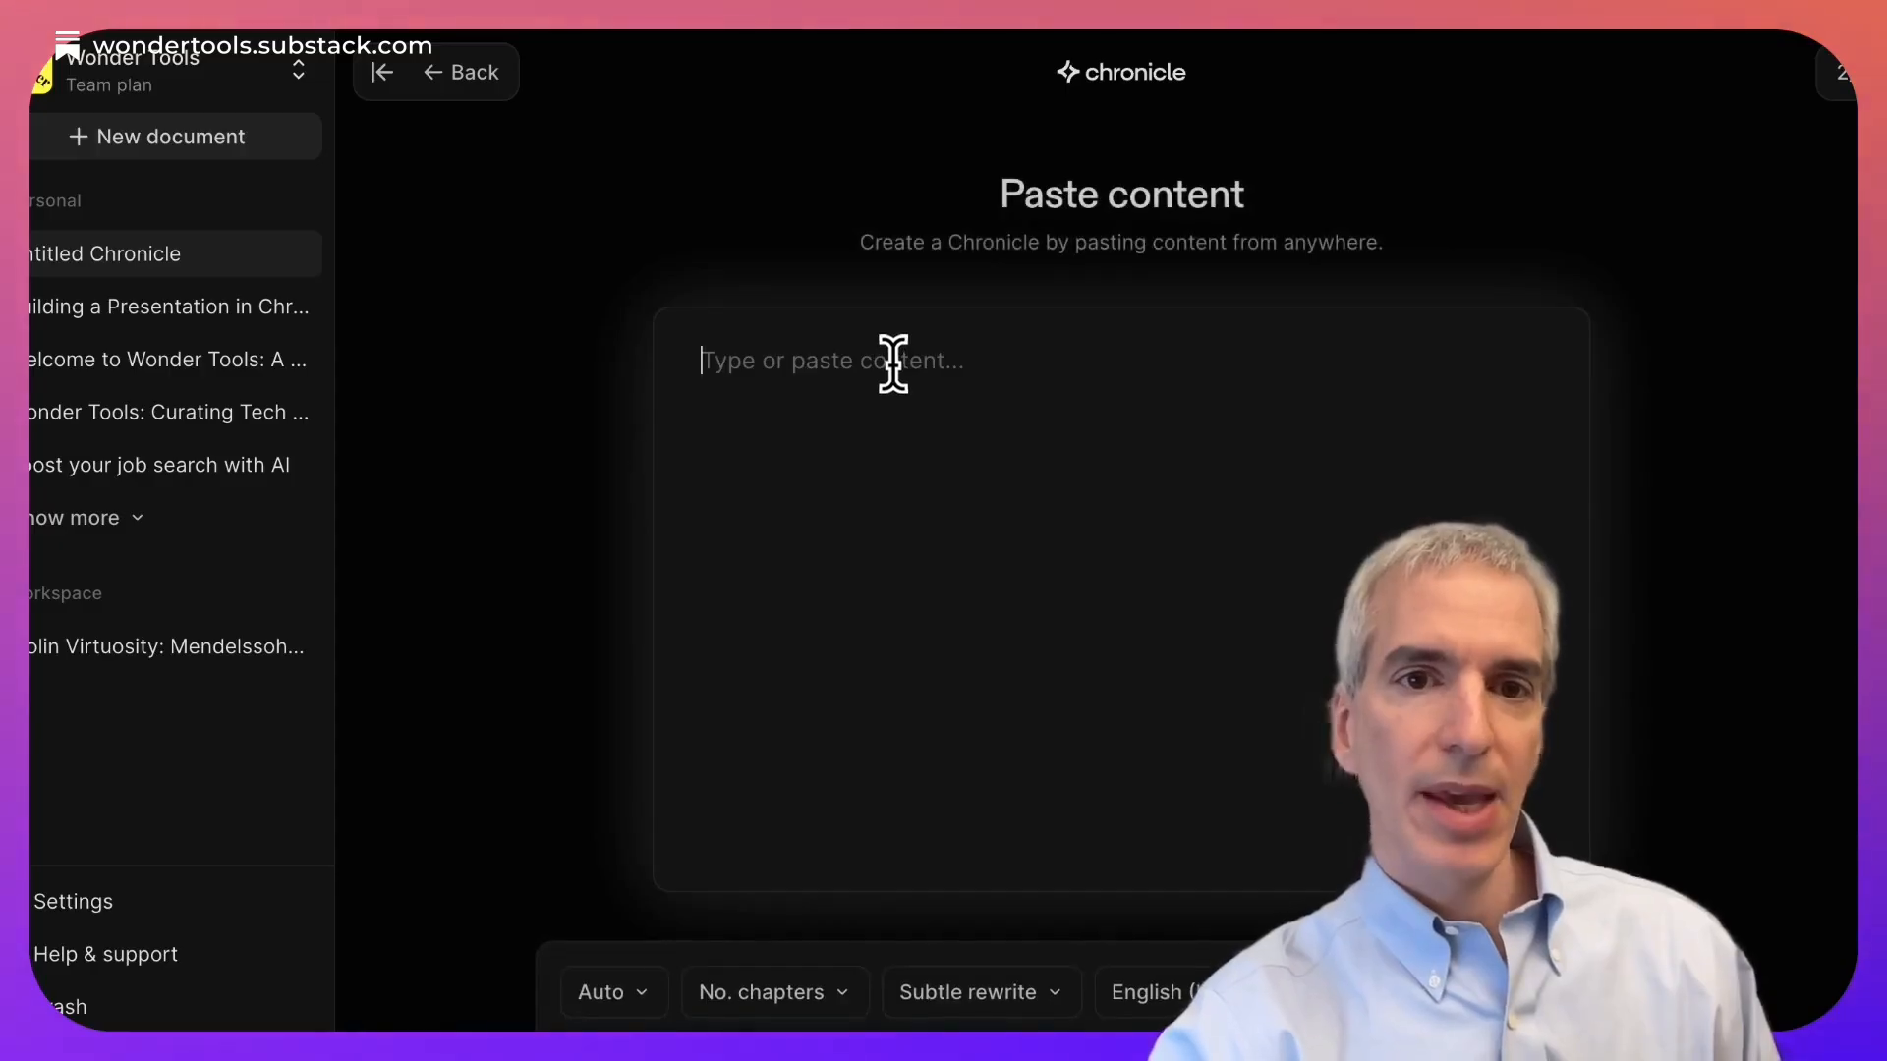
pyautogui.write('Simple, clear language is much more effective when presenting than using fancy terms, complicated vocabulary, and complex vocabulary. Keep your presentation simple. Avoid fancy transitions, unnecessary bullet points, and distracting clip art. The best presentations are short, simple, clear, and driven by a story with a beginning, middle and an end.')
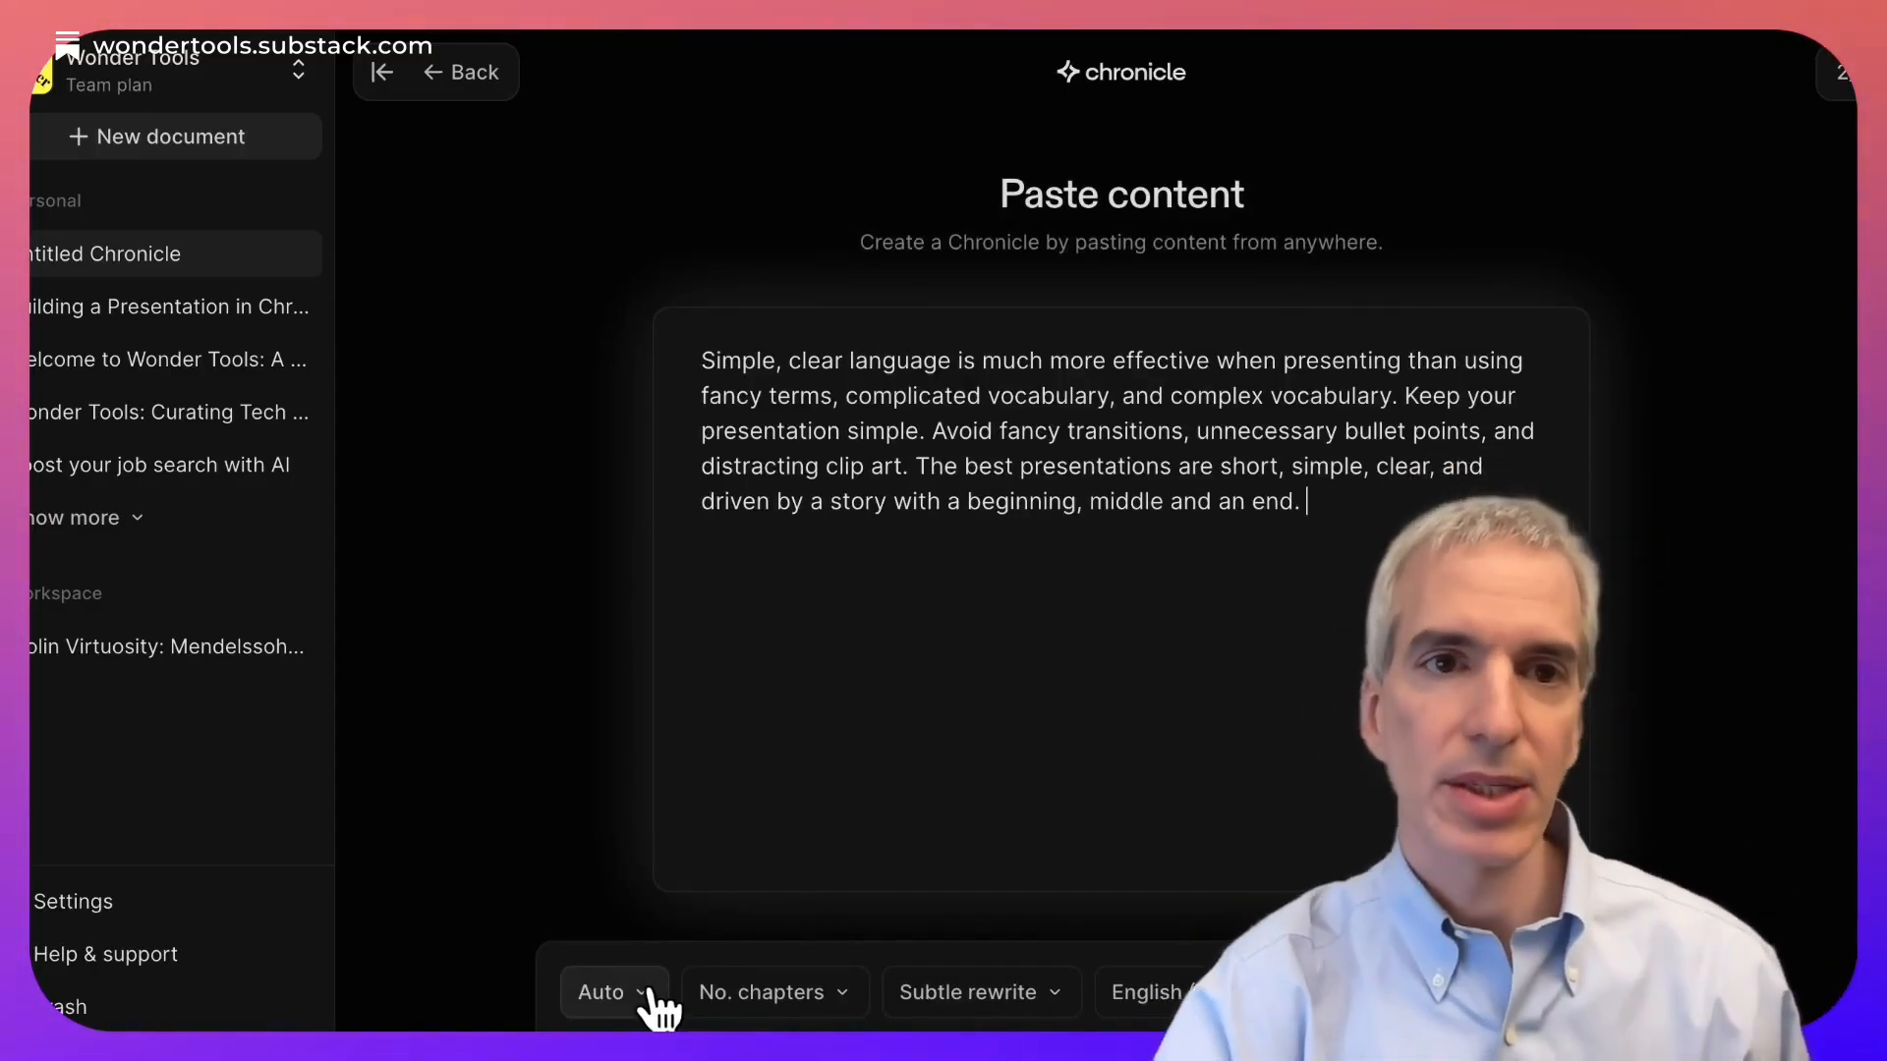
pyautogui.click(383, 77)
# Step: Set the new document's template to Knowledge / guide and its chapter count to 5 chapters
pyautogui.click(437, 993)
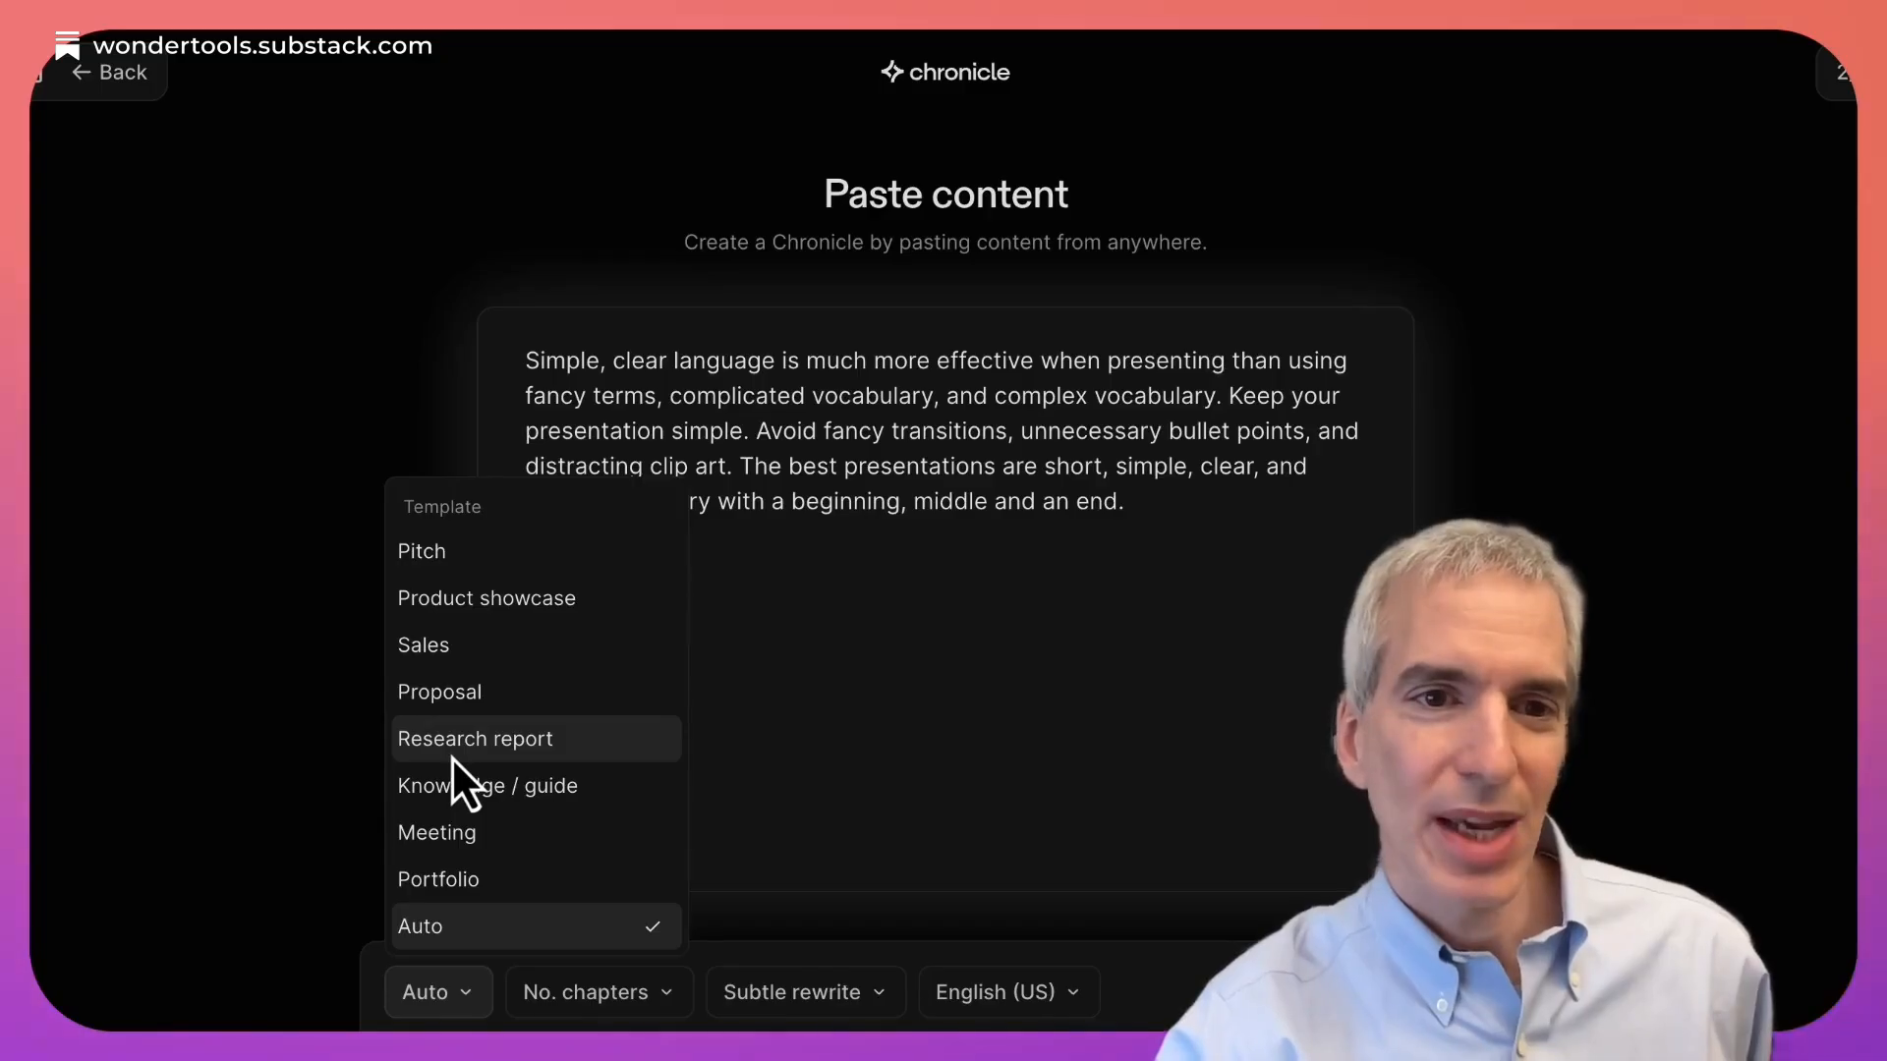
pyautogui.click(457, 784)
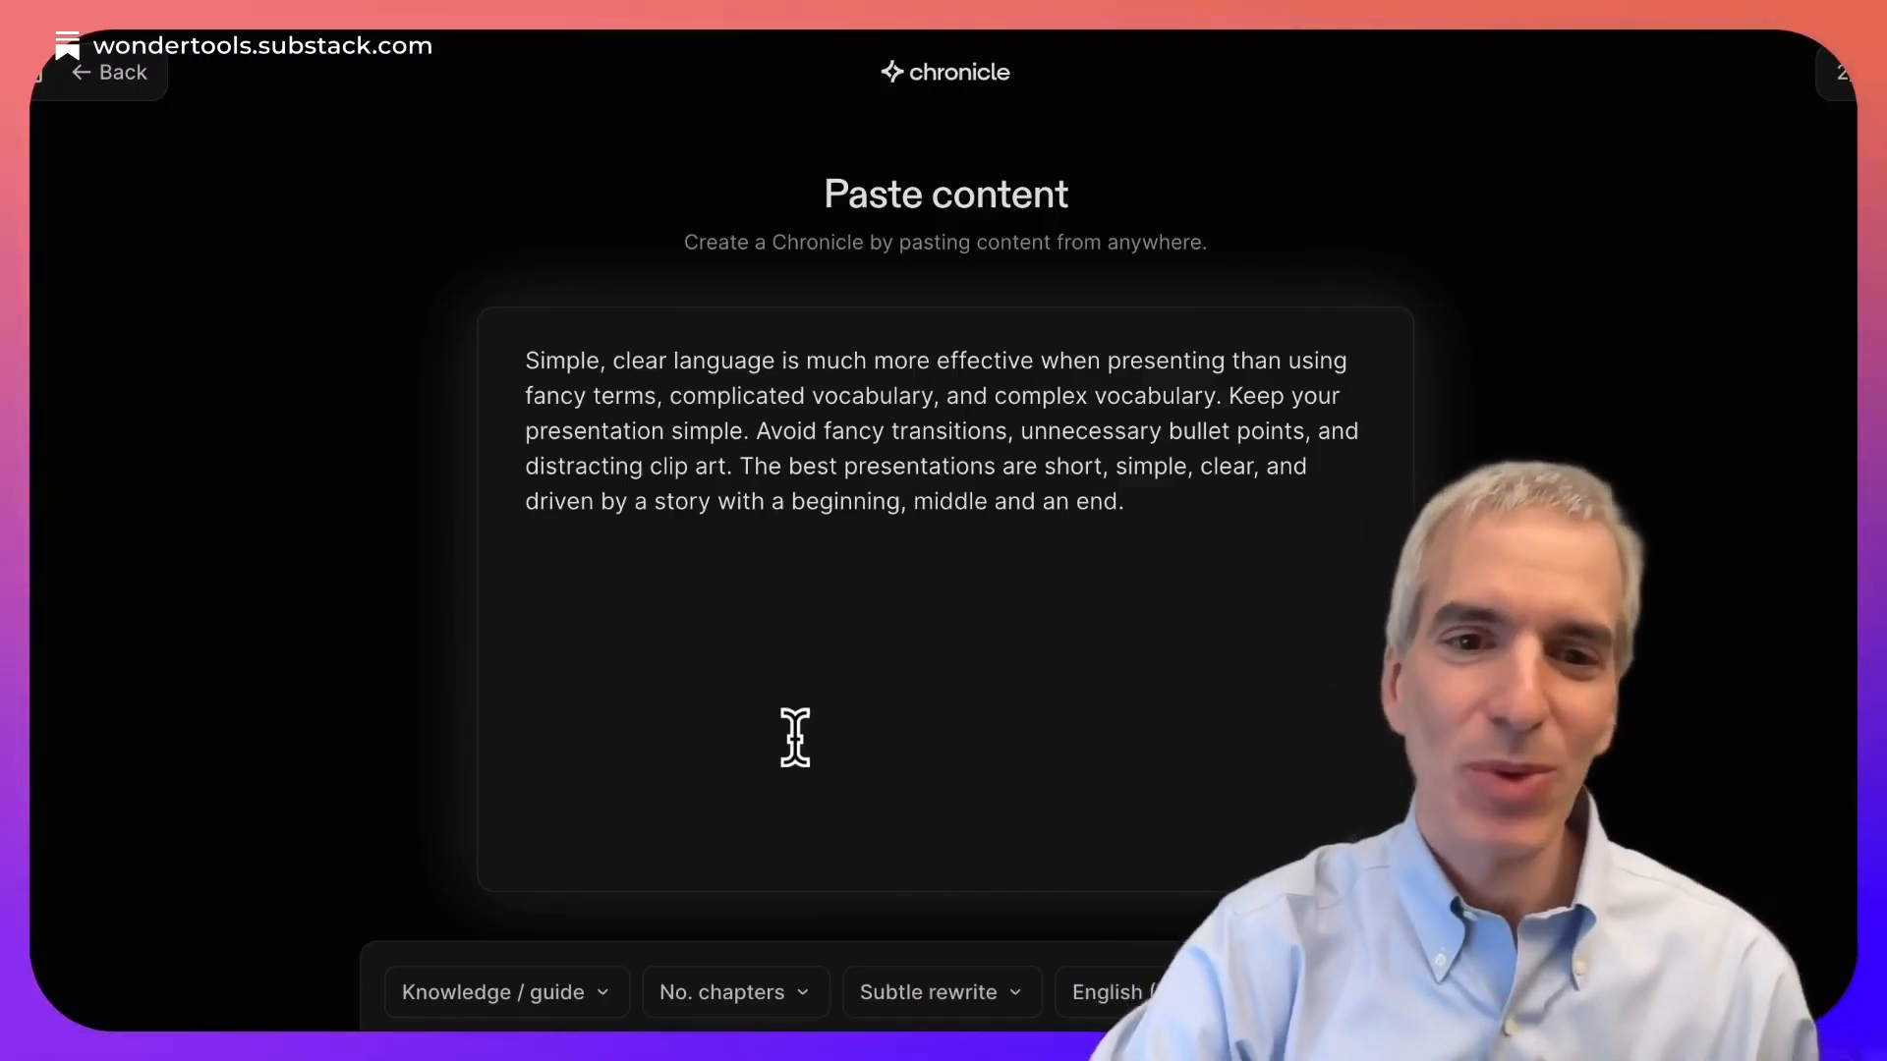
pyautogui.click(794, 993)
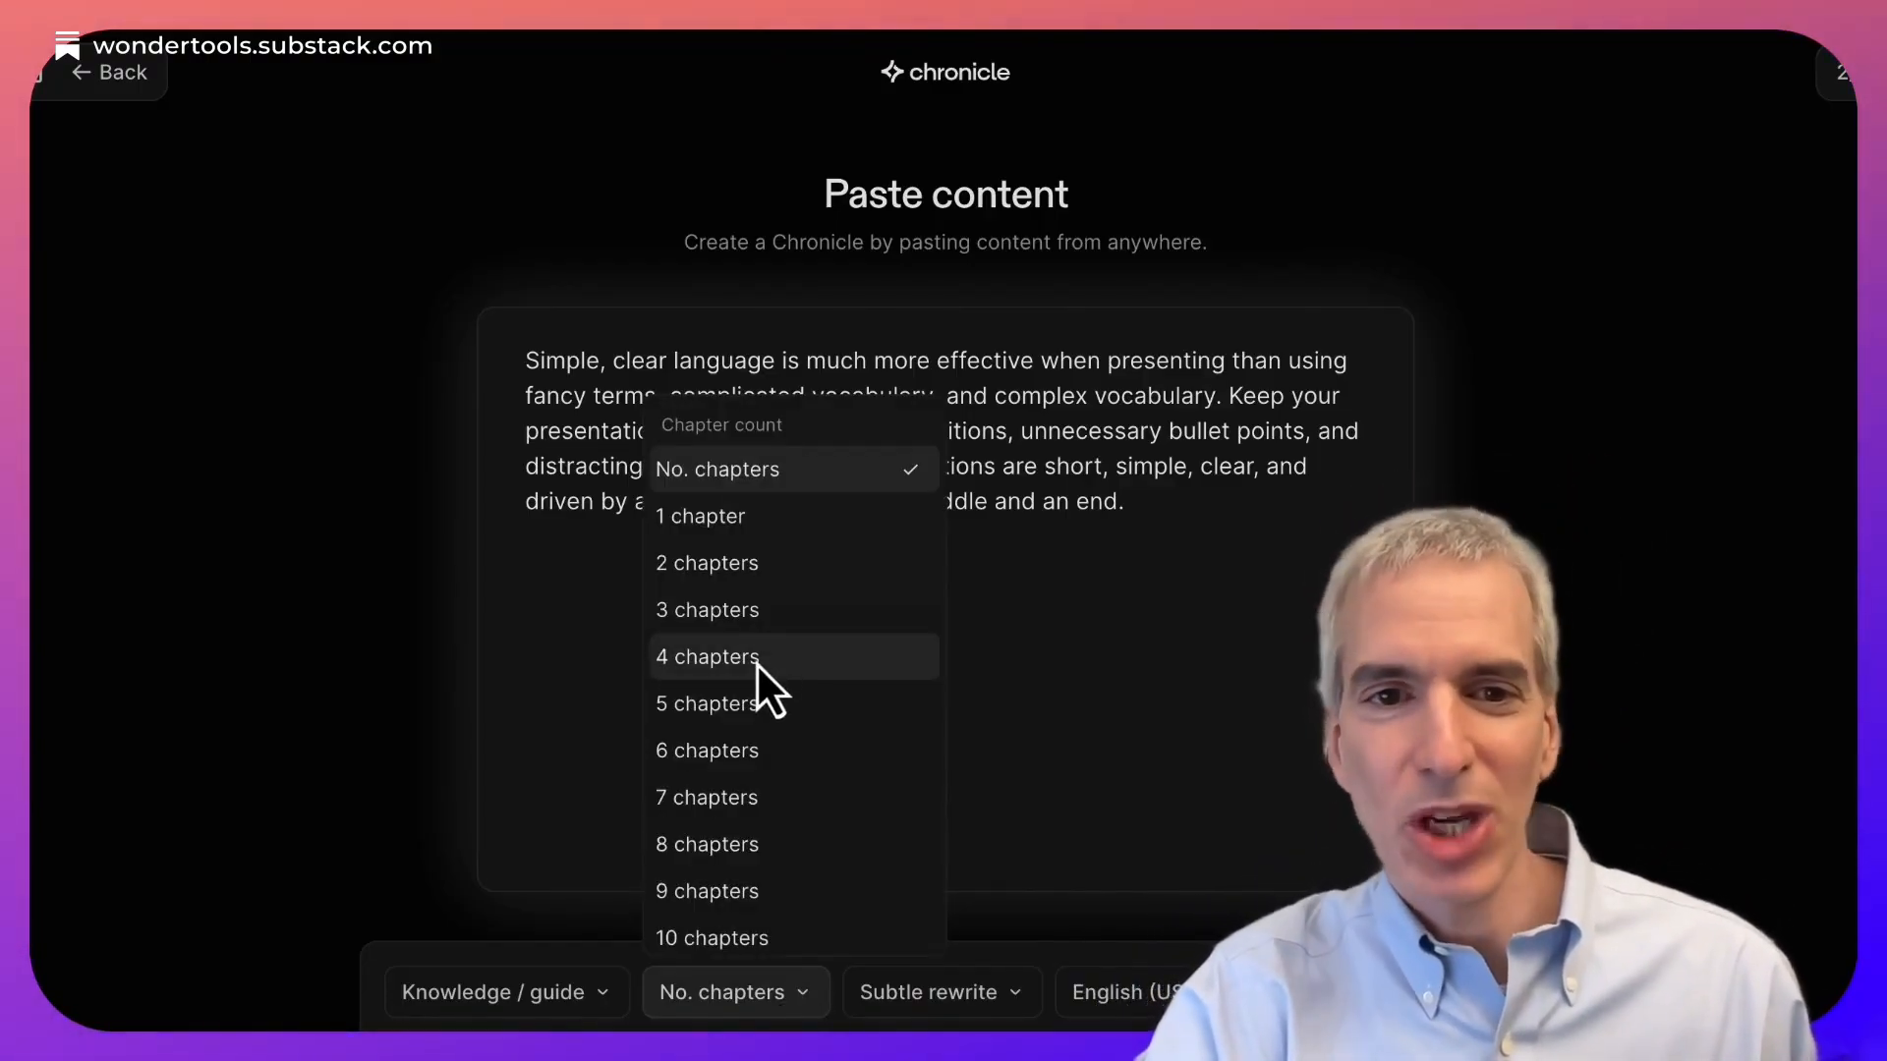
pyautogui.click(754, 704)
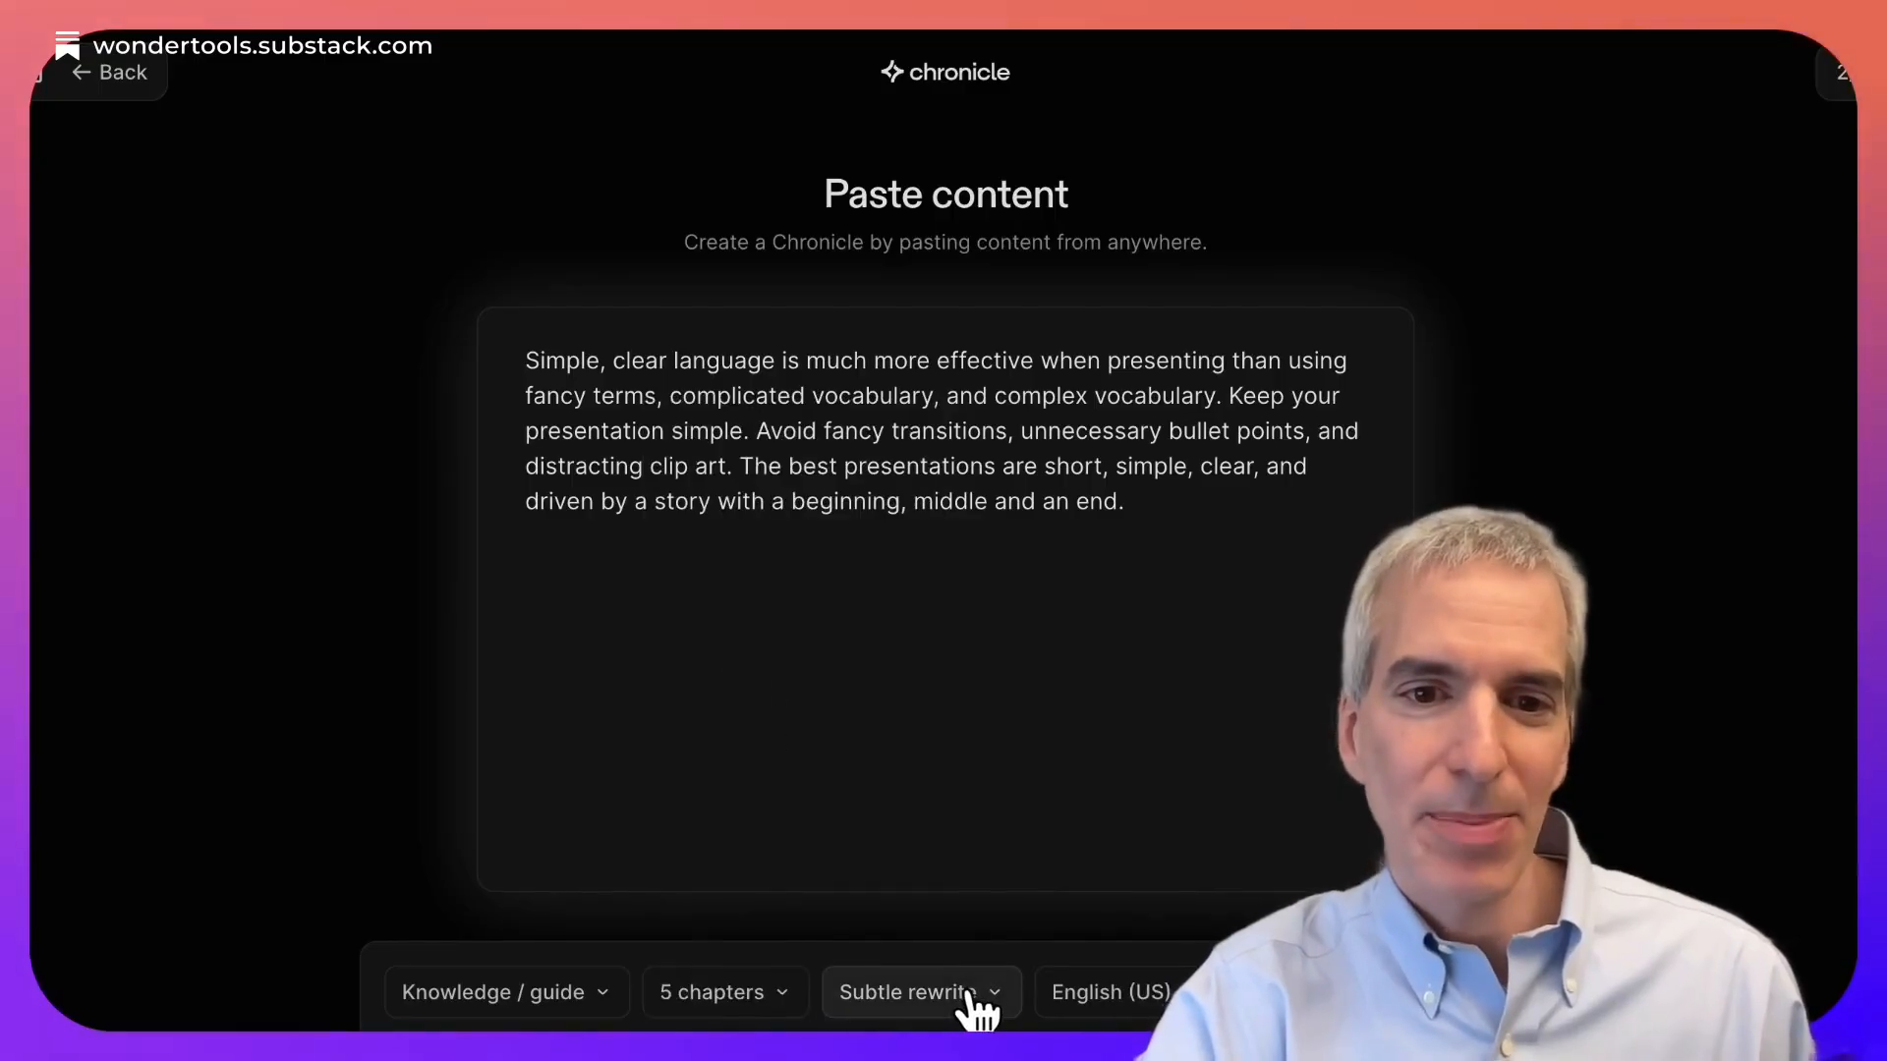
# Step: Check the rewrite style and language choices, keep Subtle rewrite and English (US), and generate the storyline
pyautogui.click(976, 994)
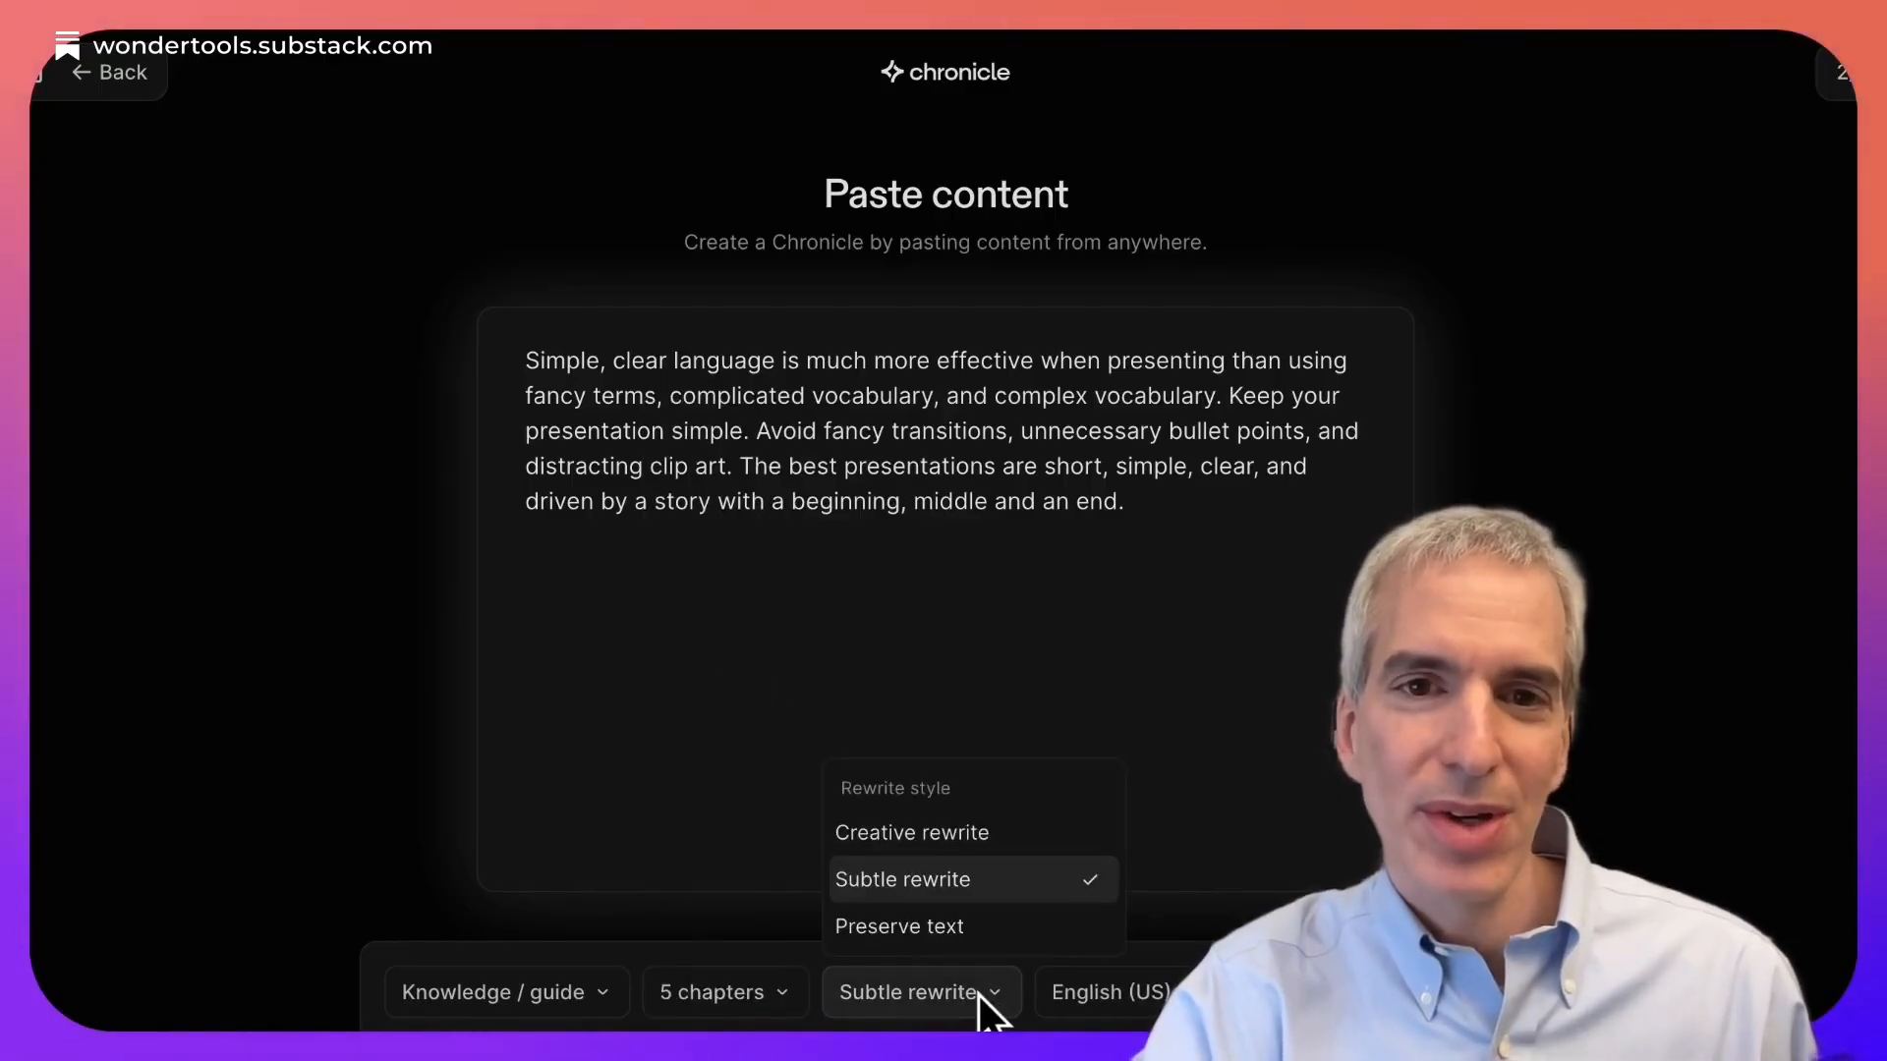
pyautogui.click(1228, 839)
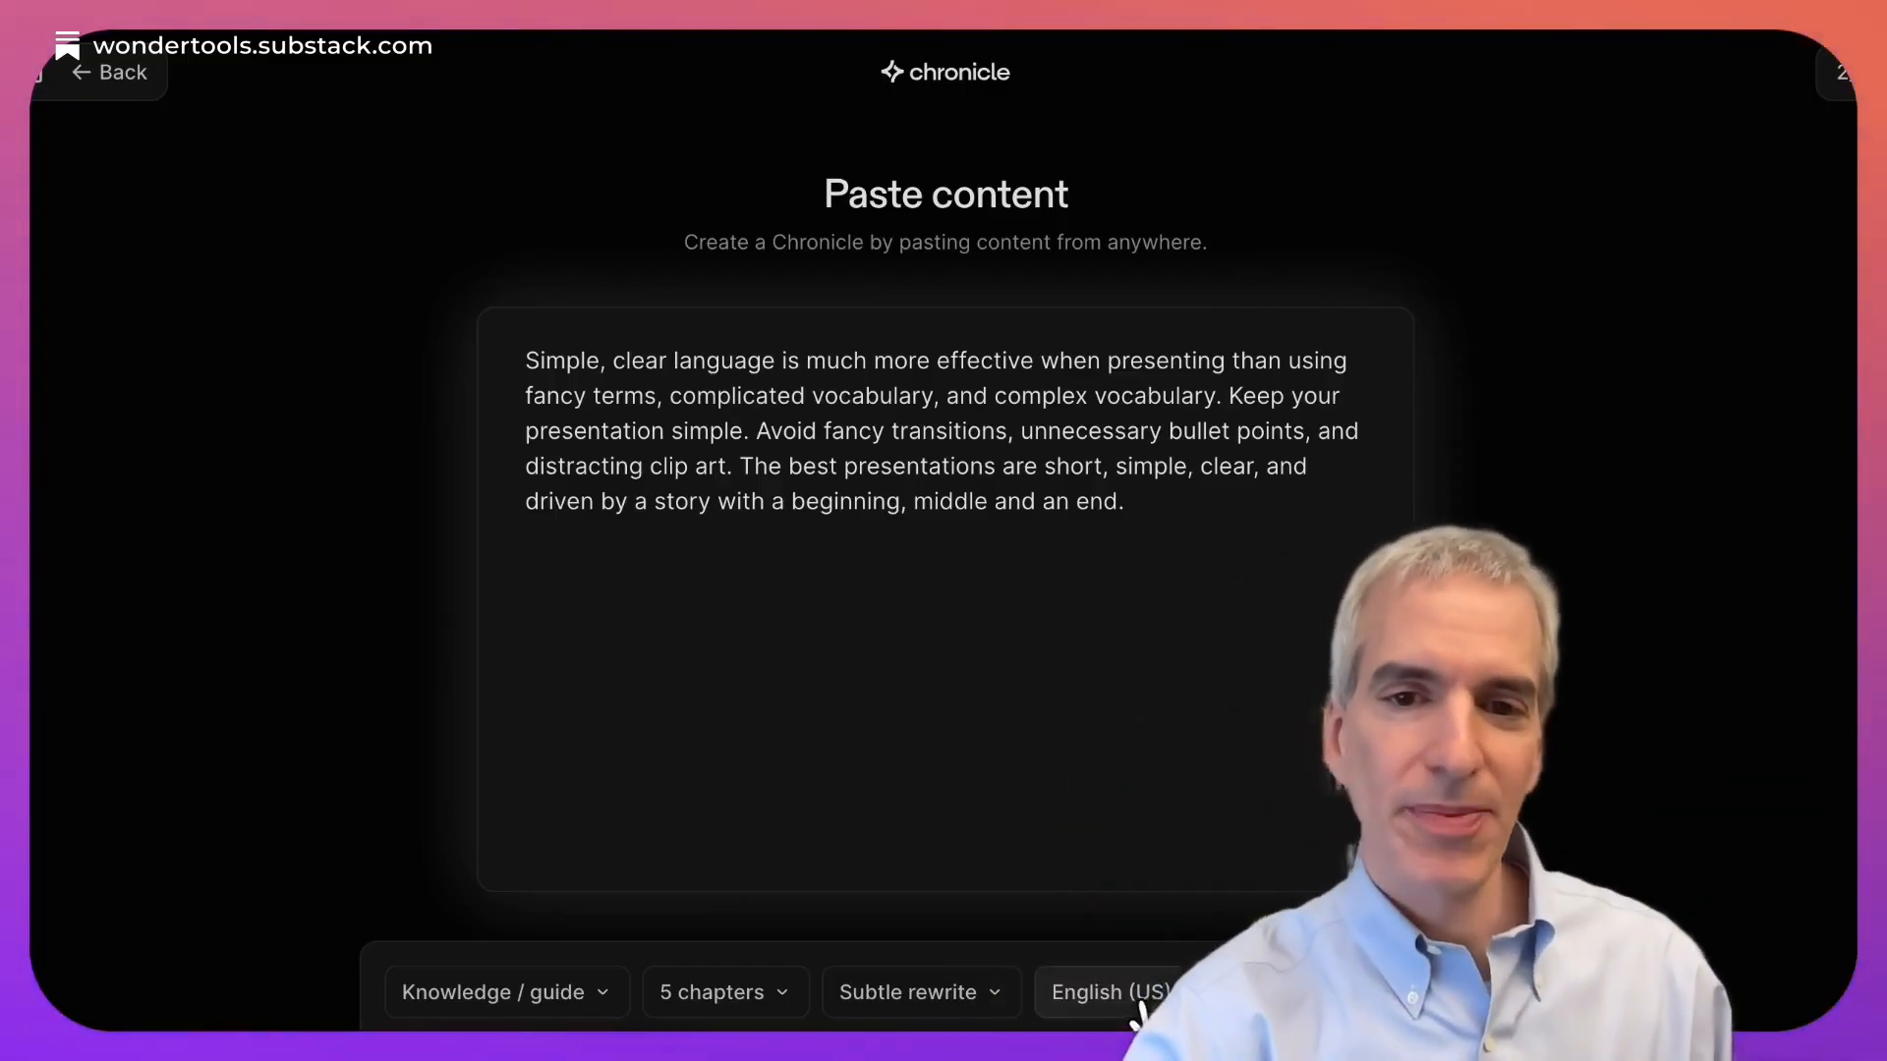
pyautogui.click(1142, 994)
pyautogui.click(853, 794)
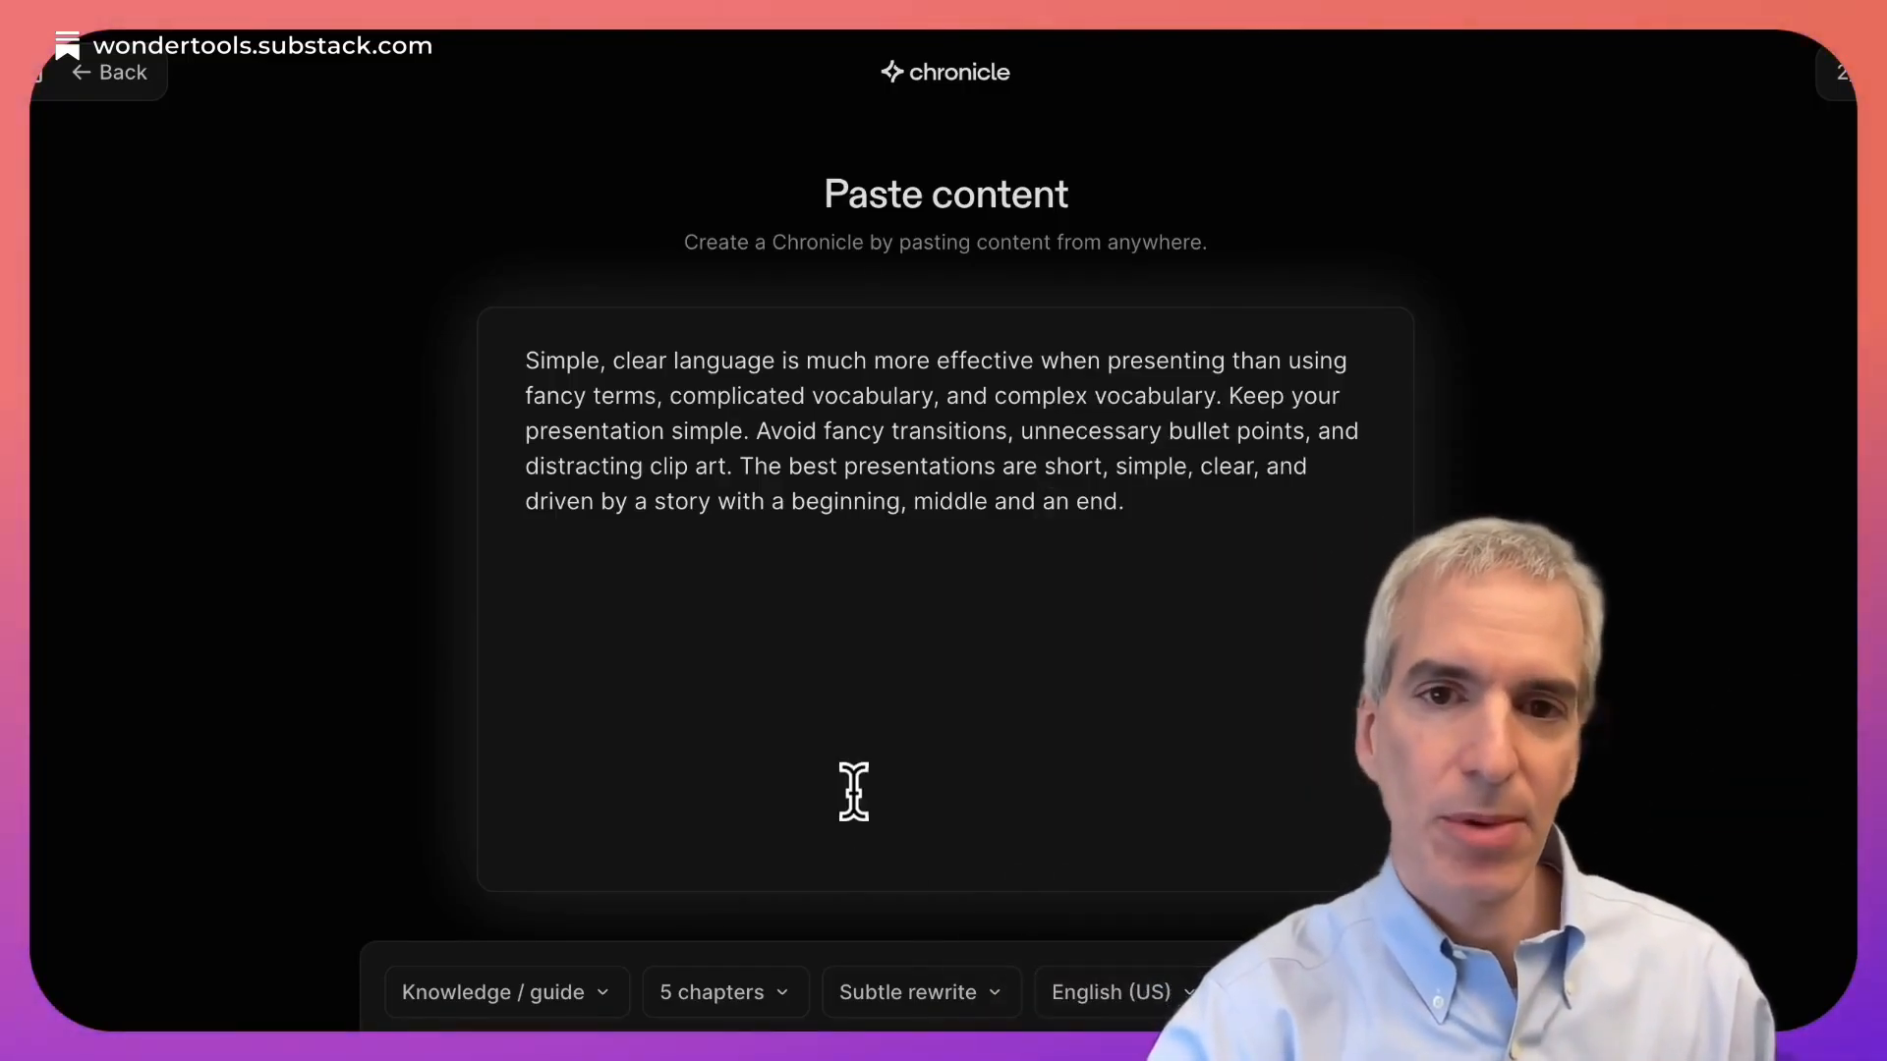
pyautogui.click(1441, 992)
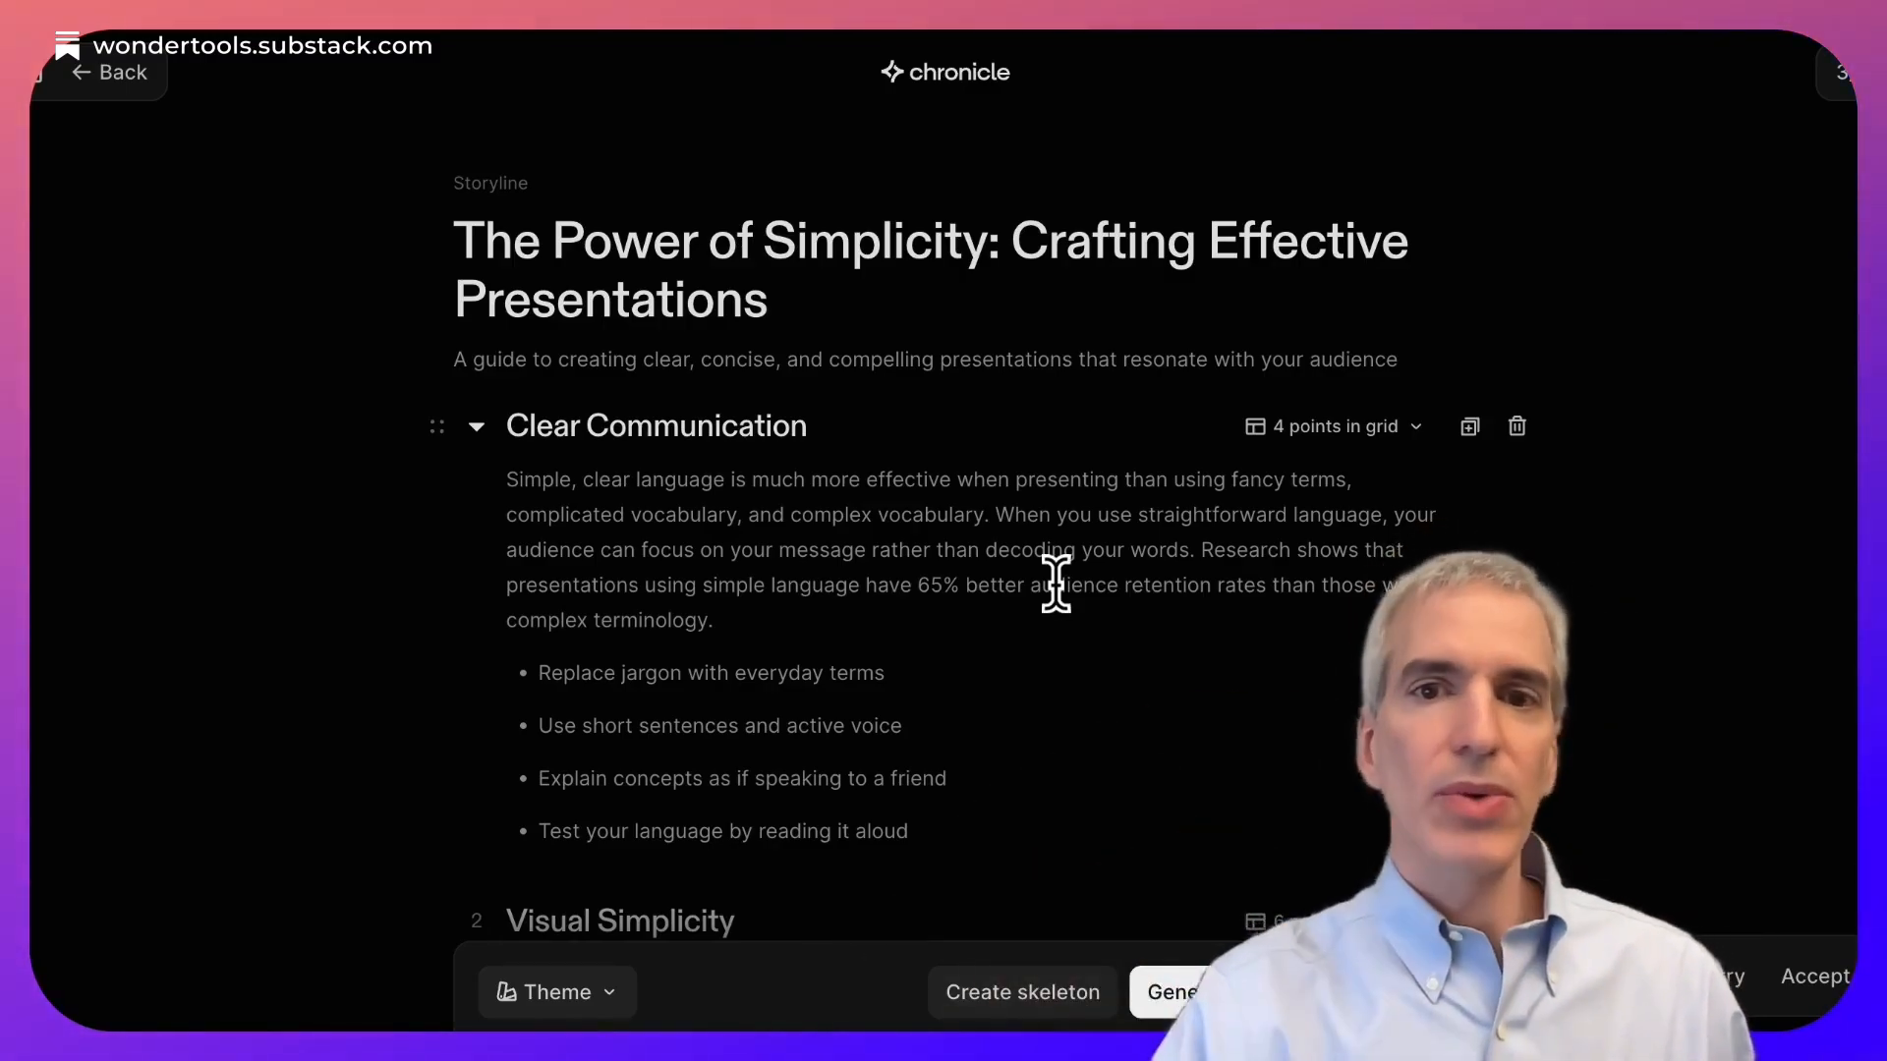
# Step: Review the five storyline chapters and check the available layouts for the Practice Perfects chapter
pyautogui.scroll(-10, 1057, 584)
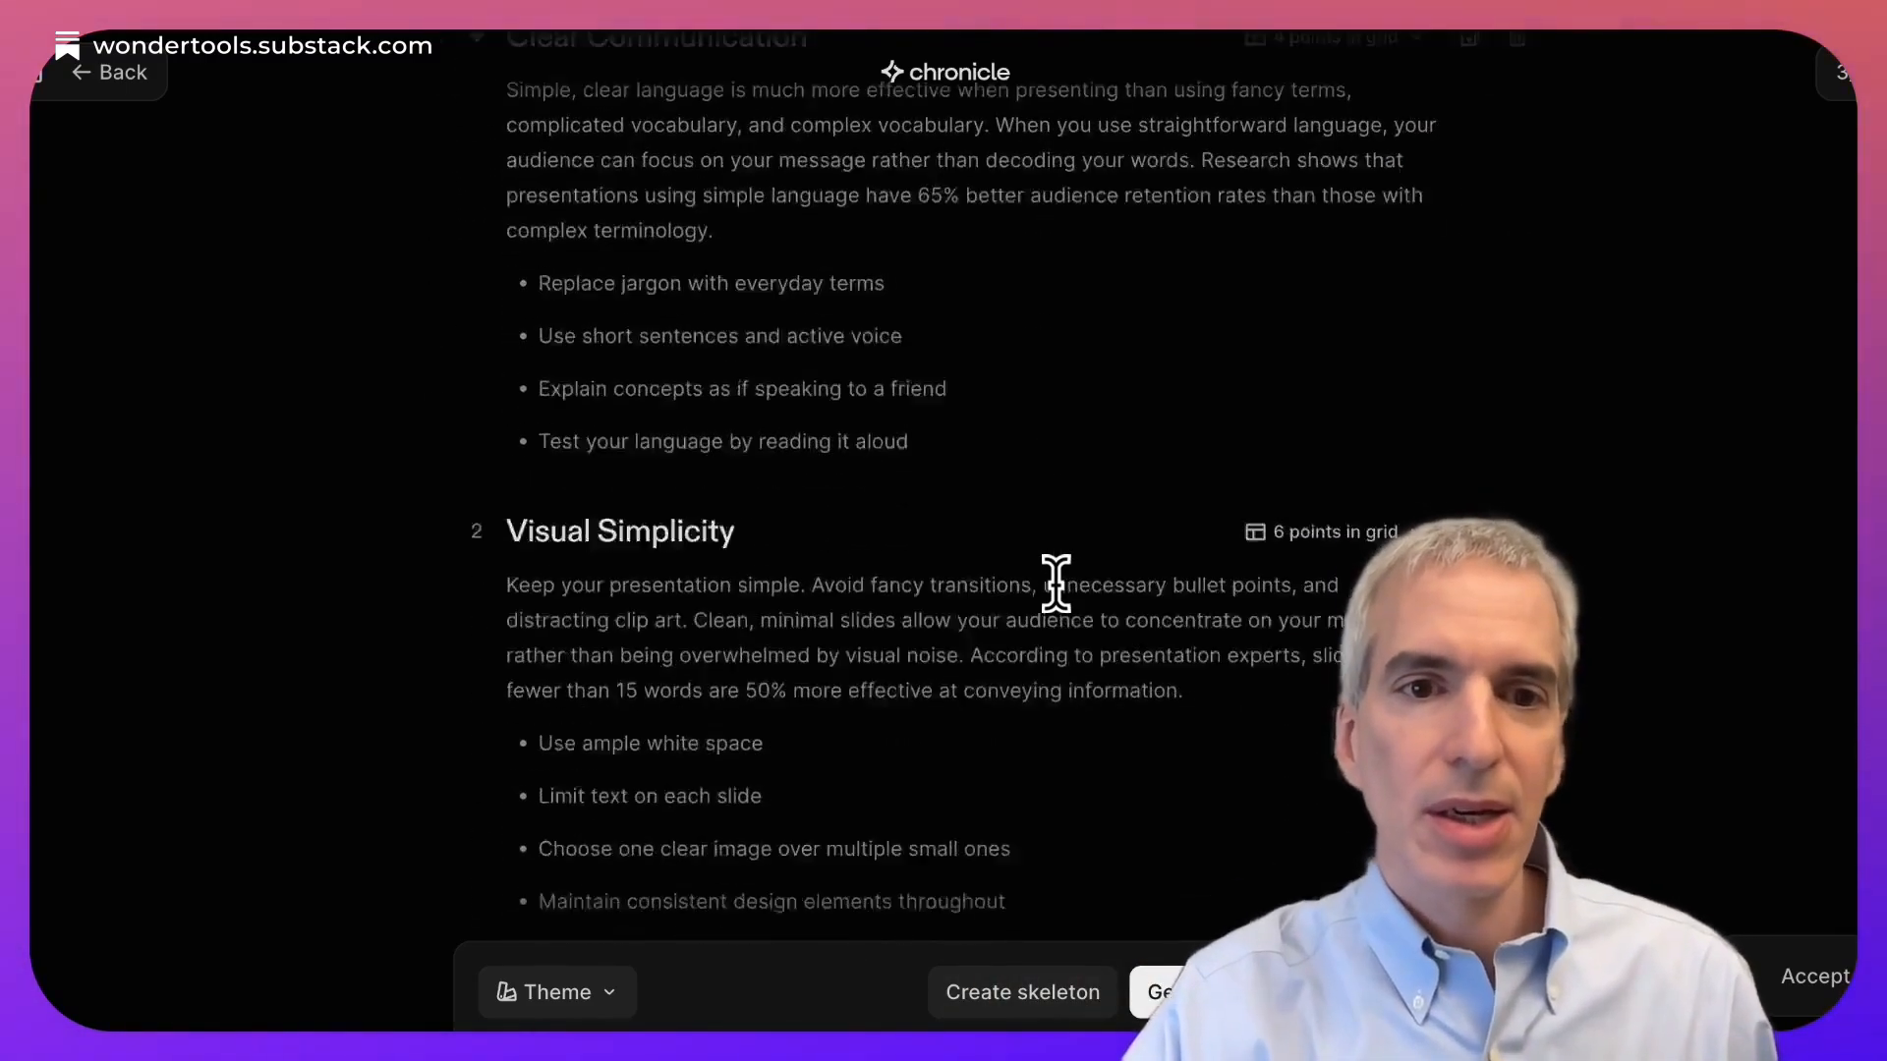
pyautogui.scroll(-5, 1056, 583)
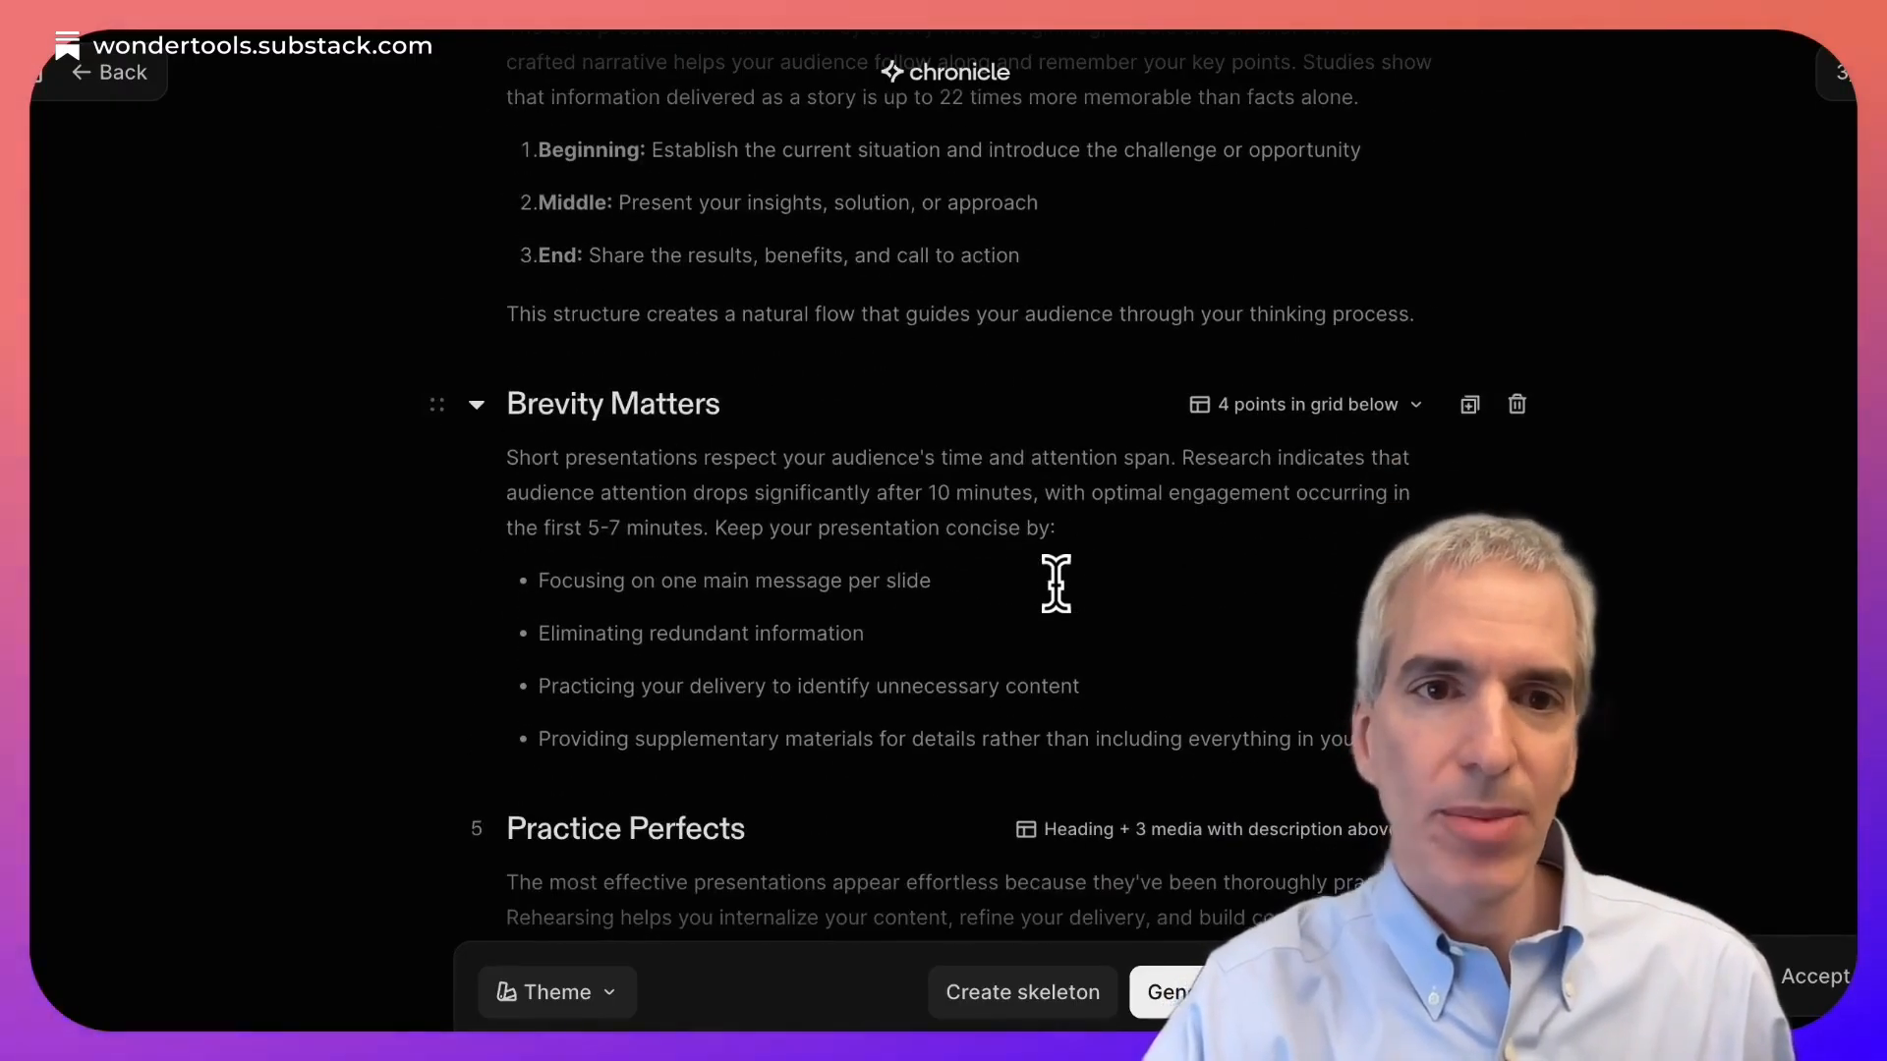
pyautogui.scroll(-6, 1057, 584)
pyautogui.scroll(2, 1056, 584)
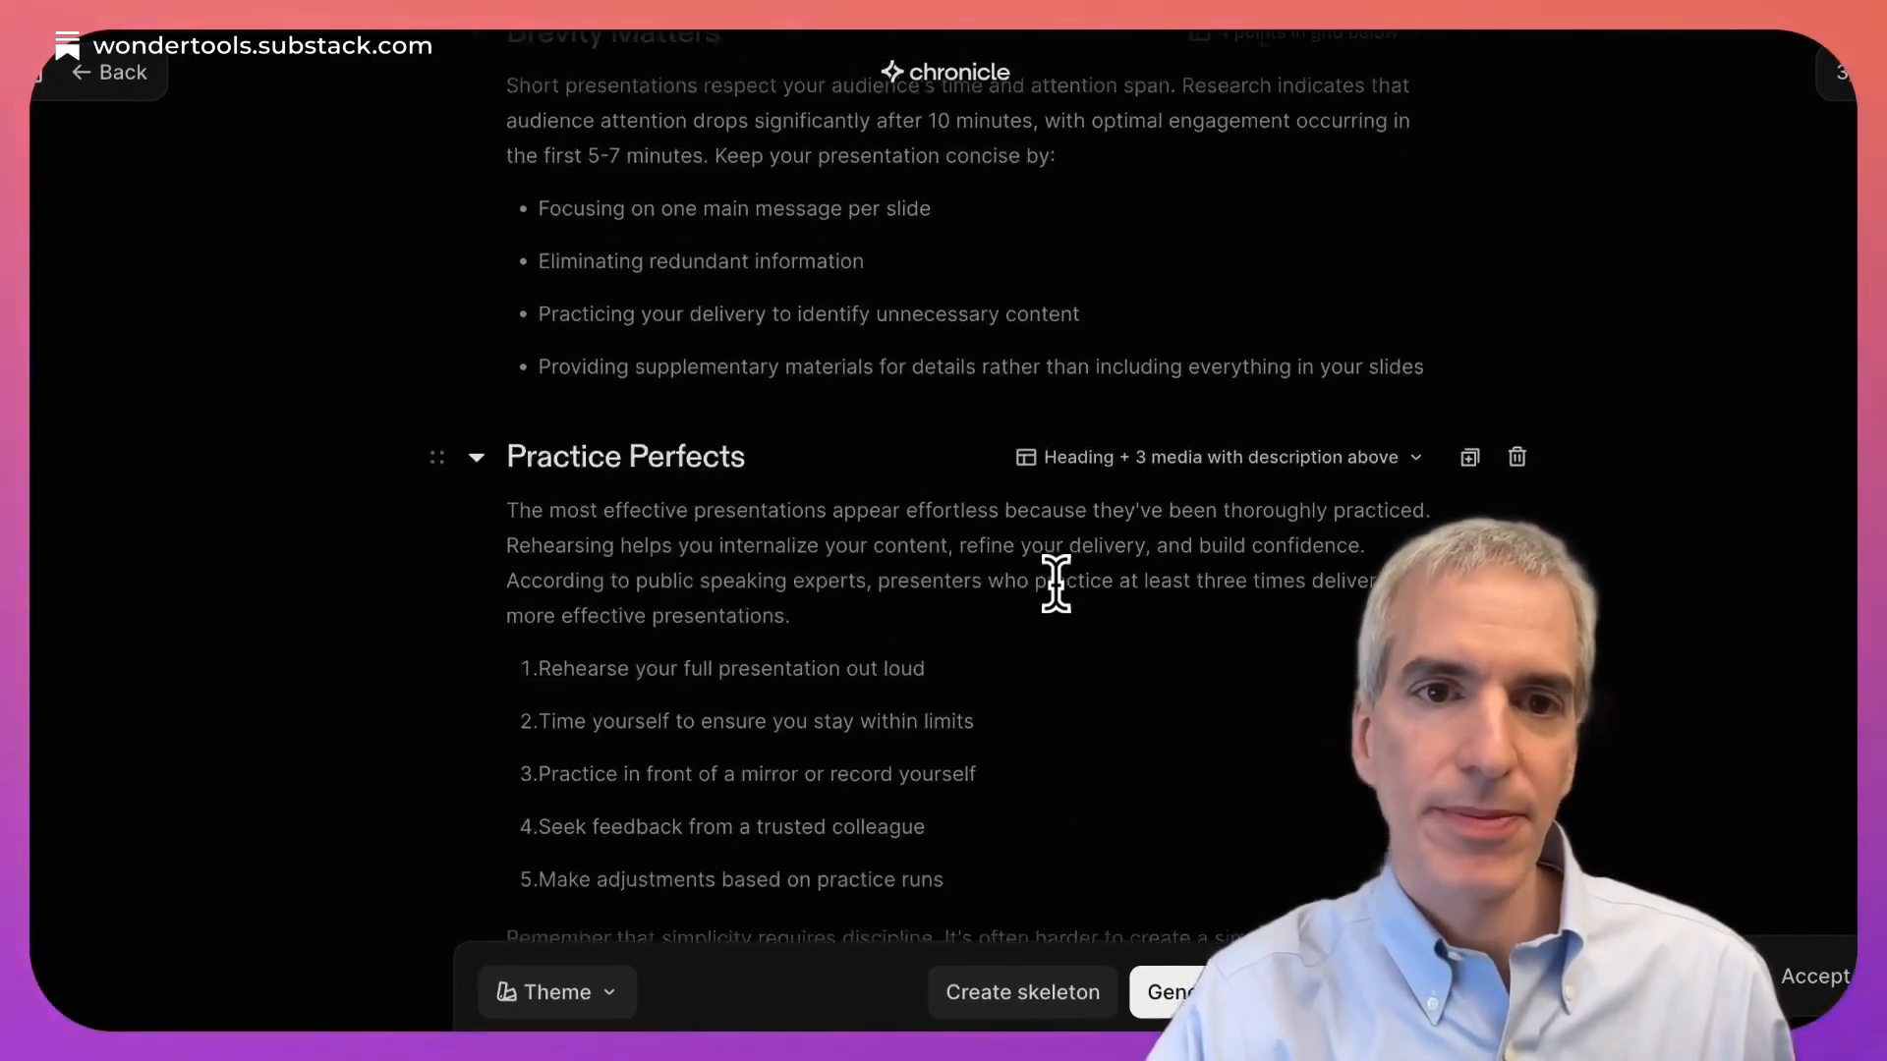
pyautogui.click(1158, 462)
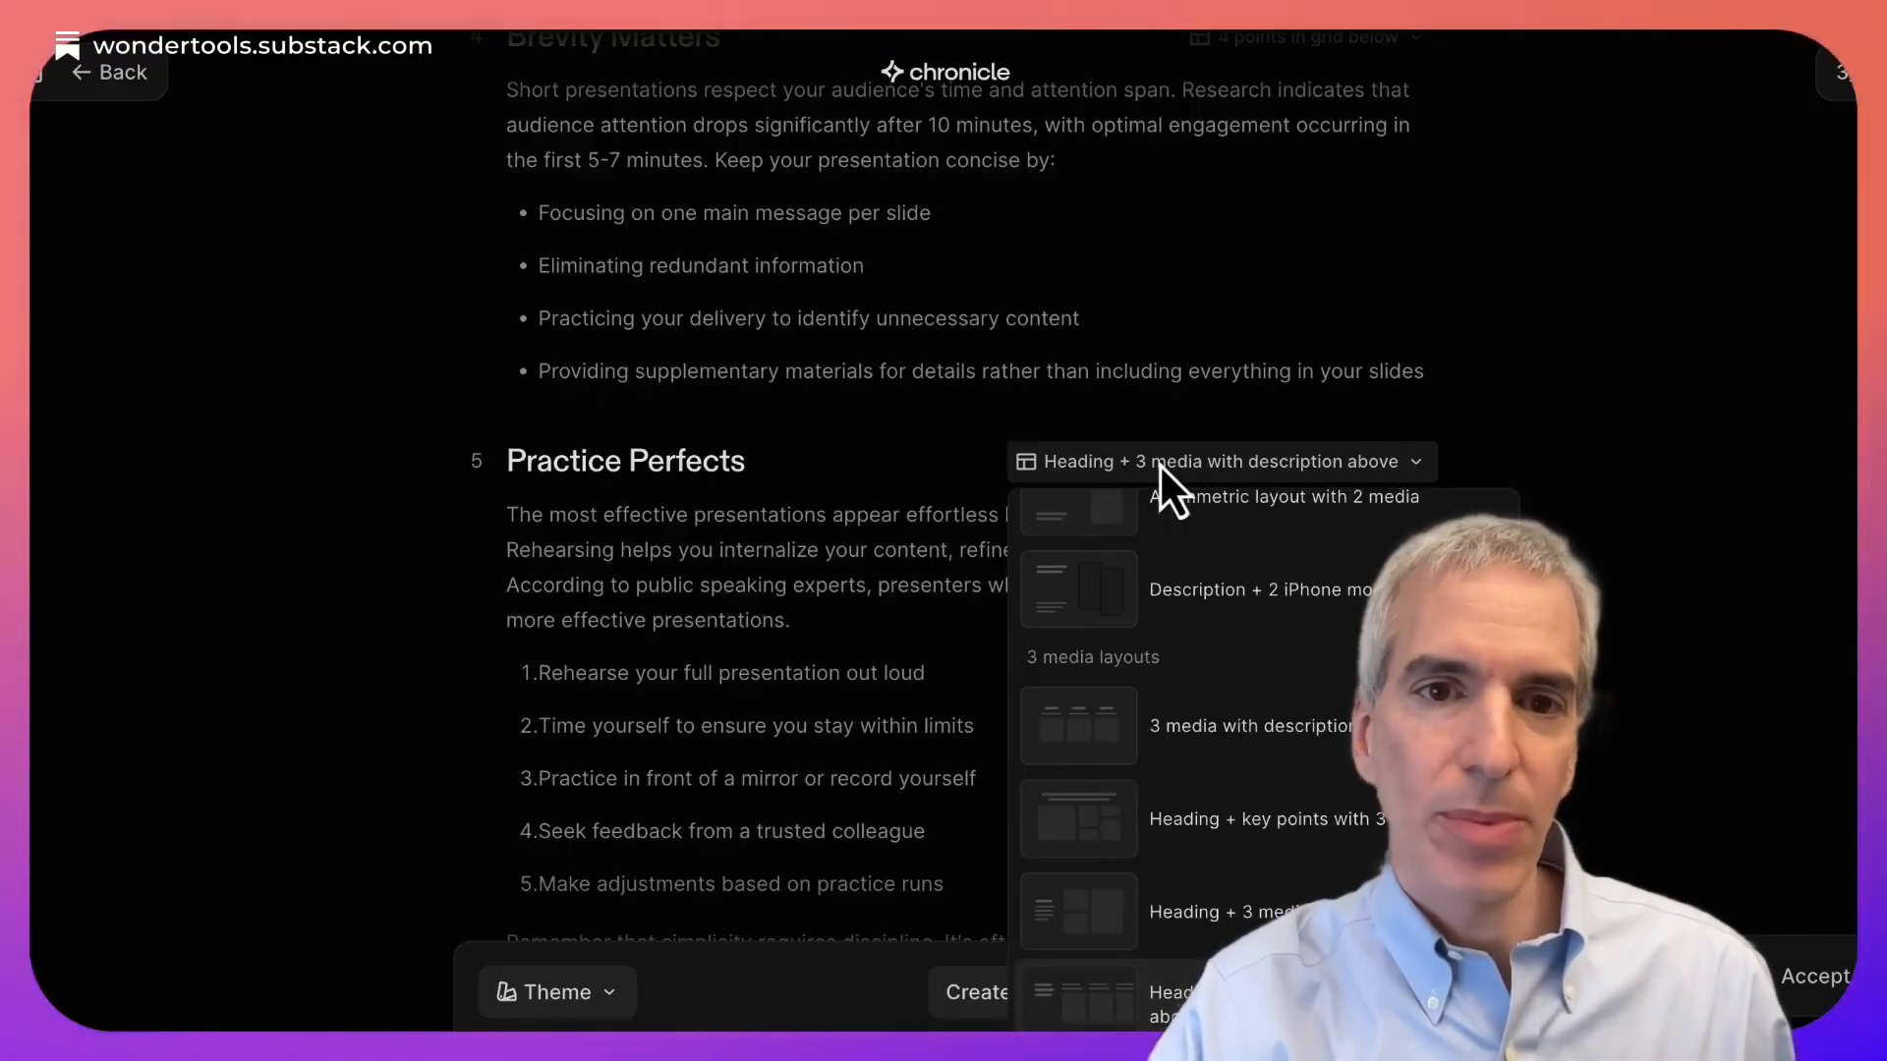
pyautogui.click(1635, 376)
pyautogui.scroll(-3, 864, 455)
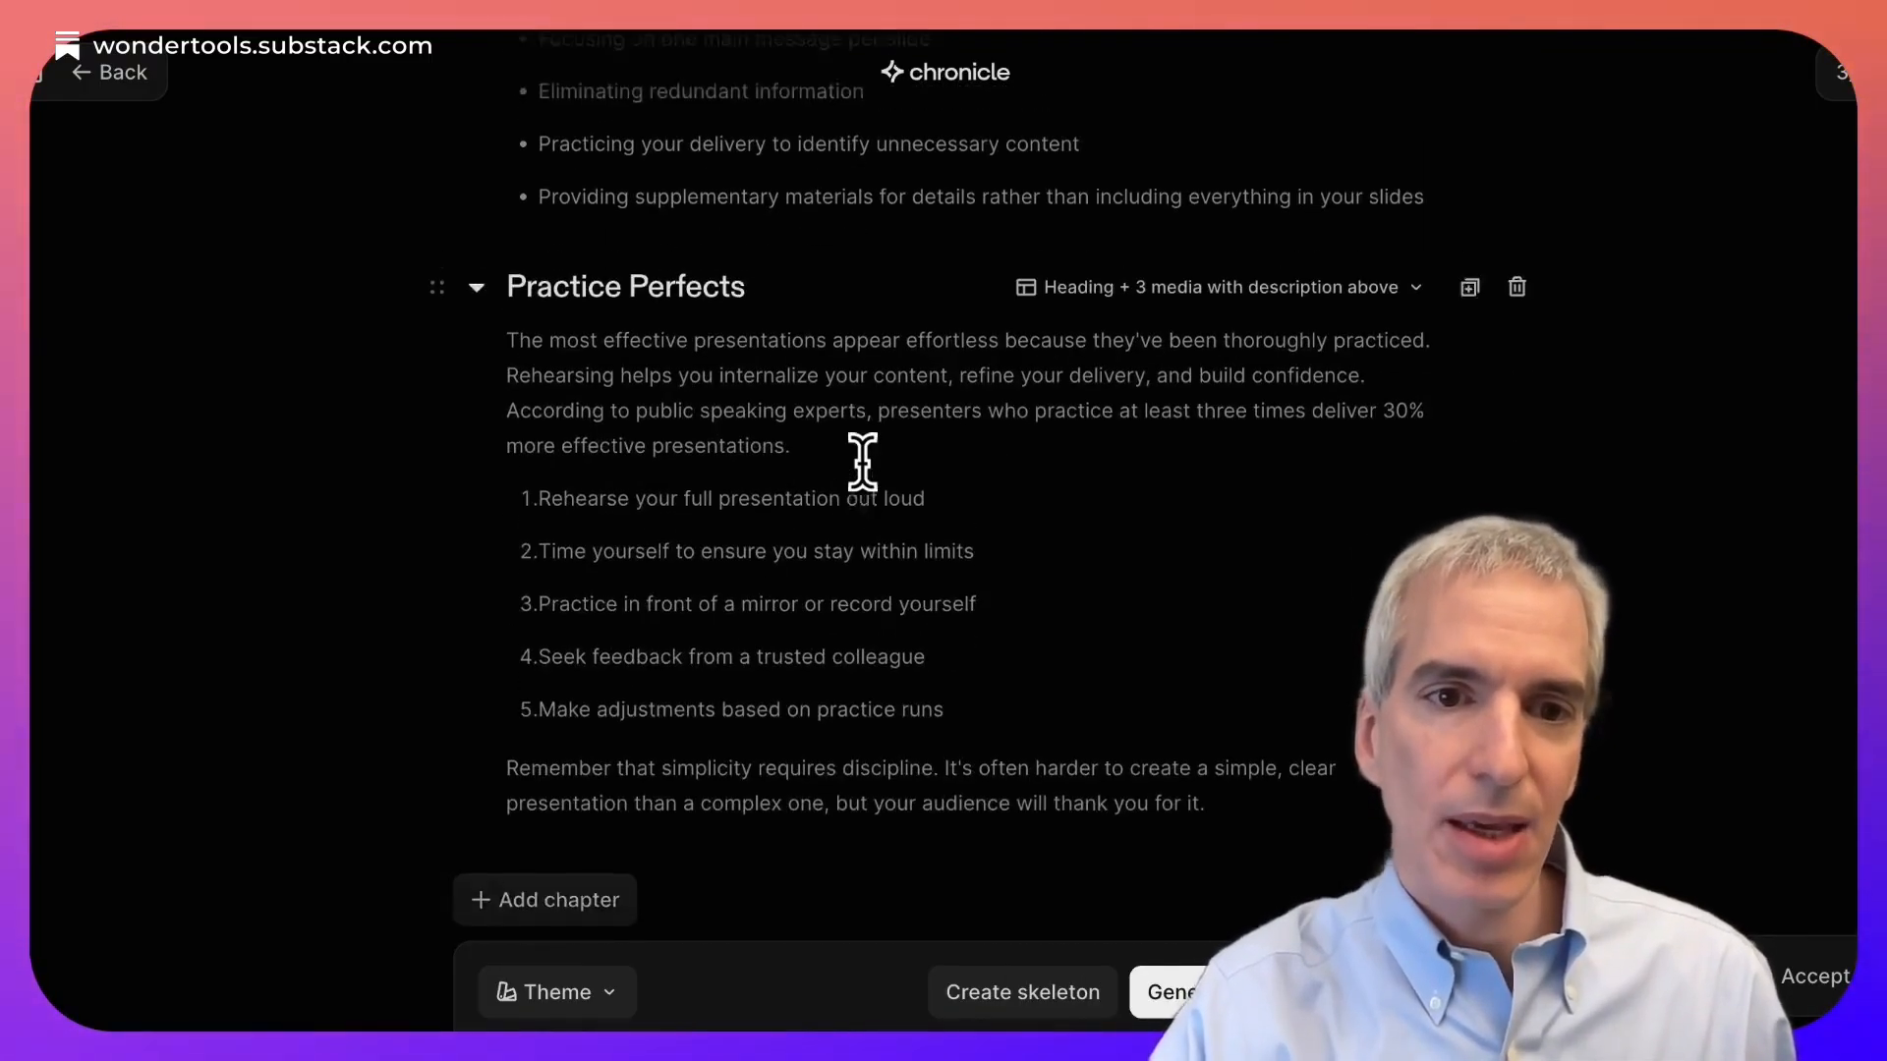
pyautogui.scroll(15, 862, 466)
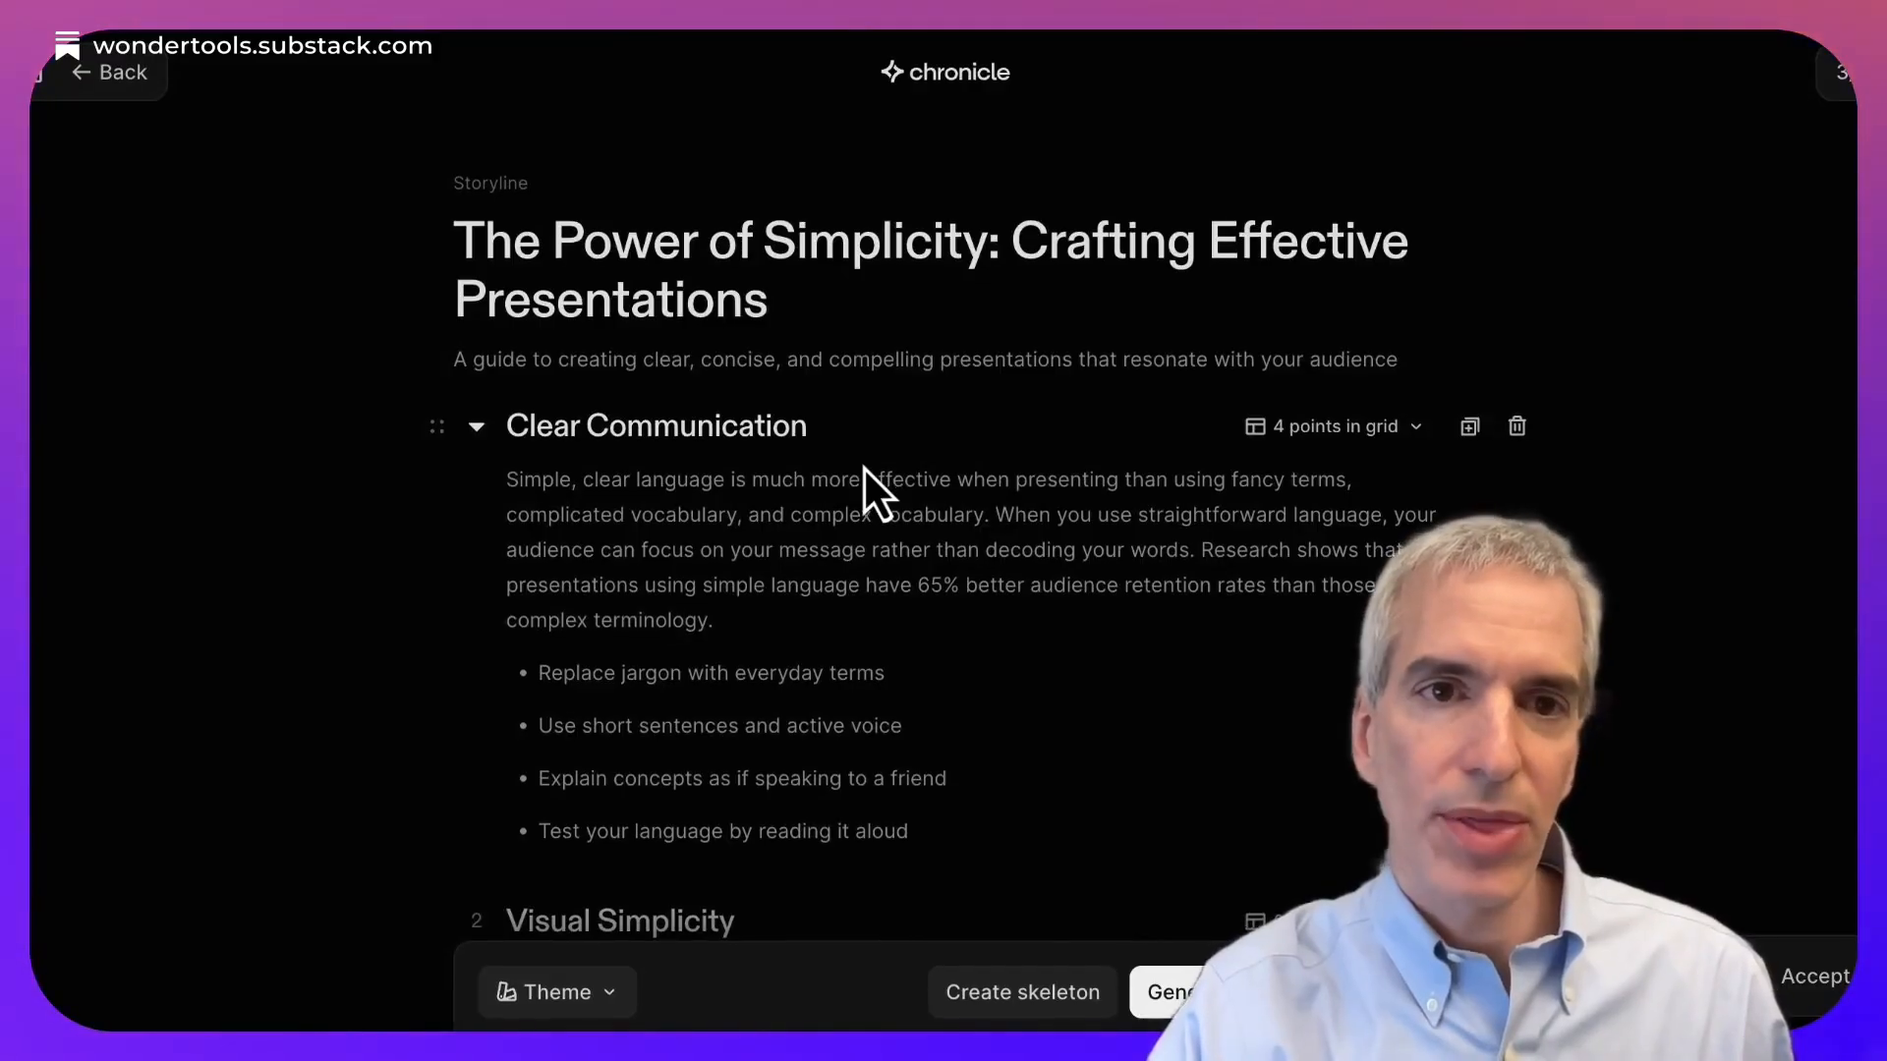
# Step: Collapse the Clear Communication, Visual Simplicity and Narrative Structure chapters in the storyline
pyautogui.click(478, 427)
pyautogui.click(478, 528)
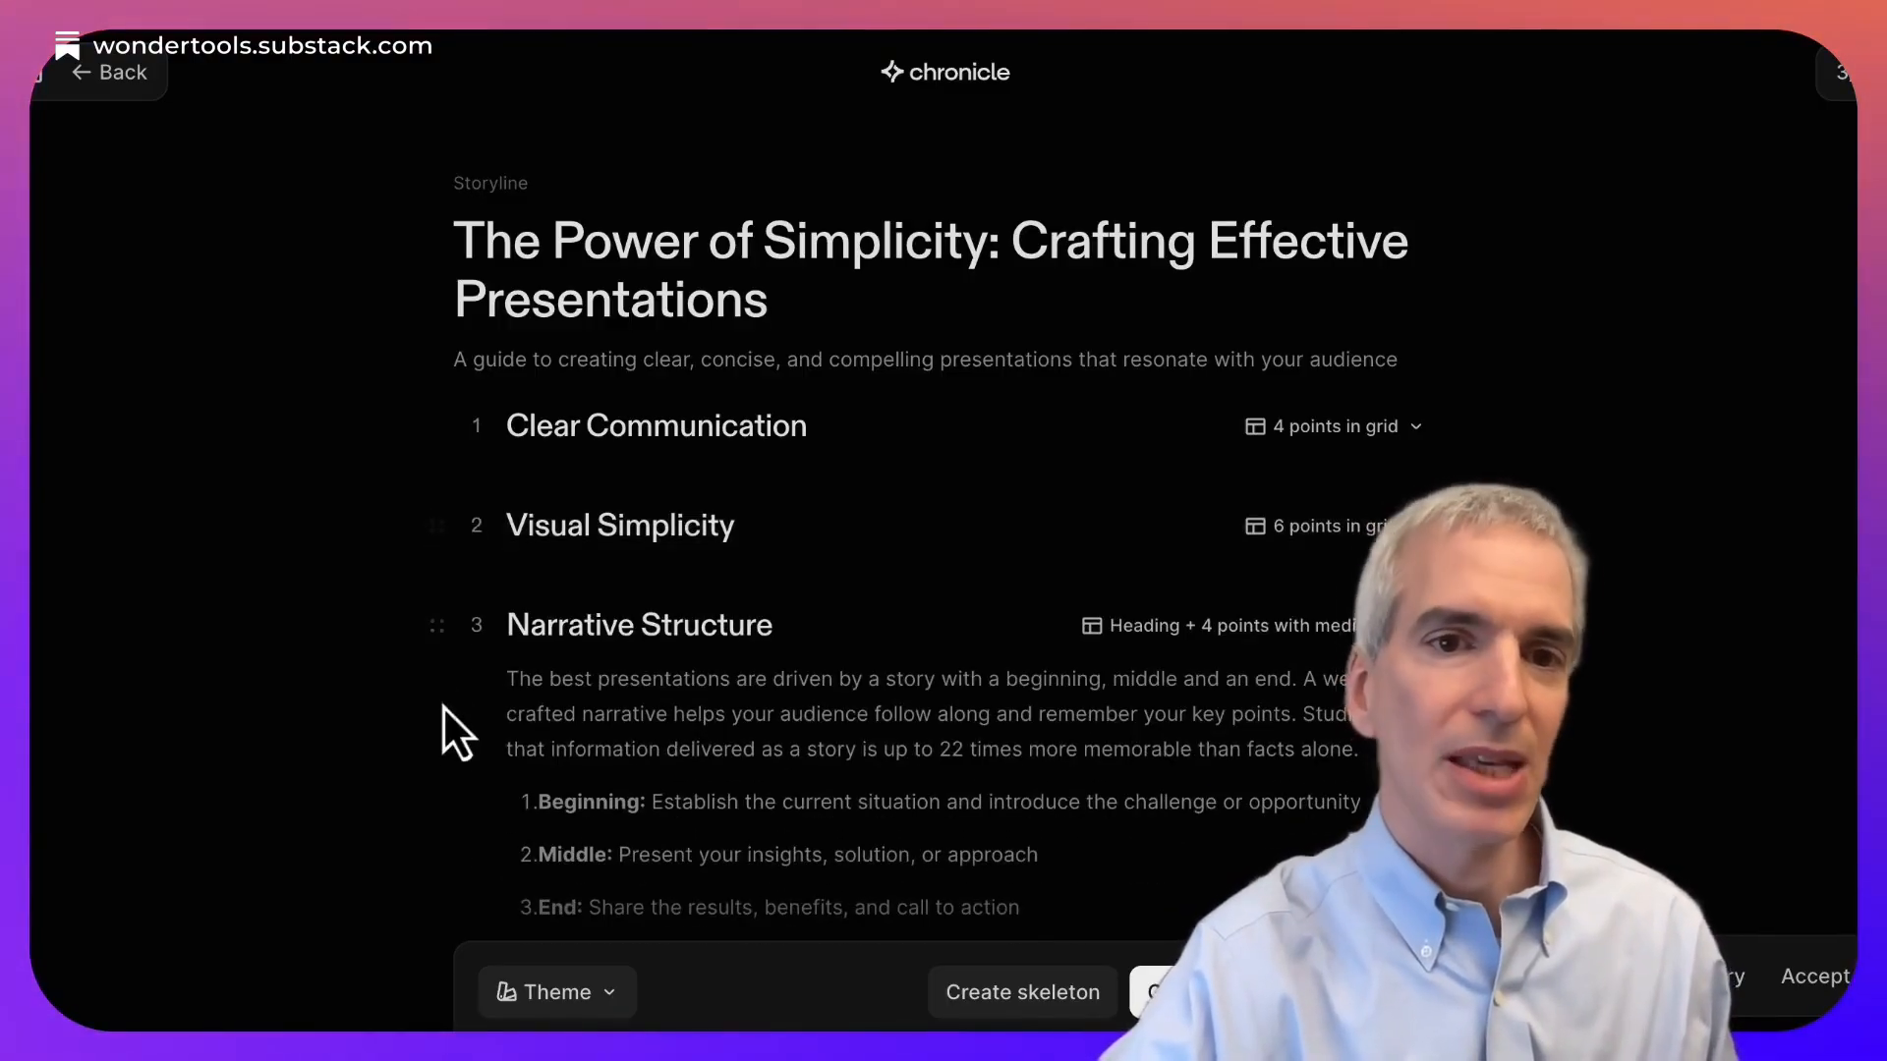
pyautogui.click(477, 626)
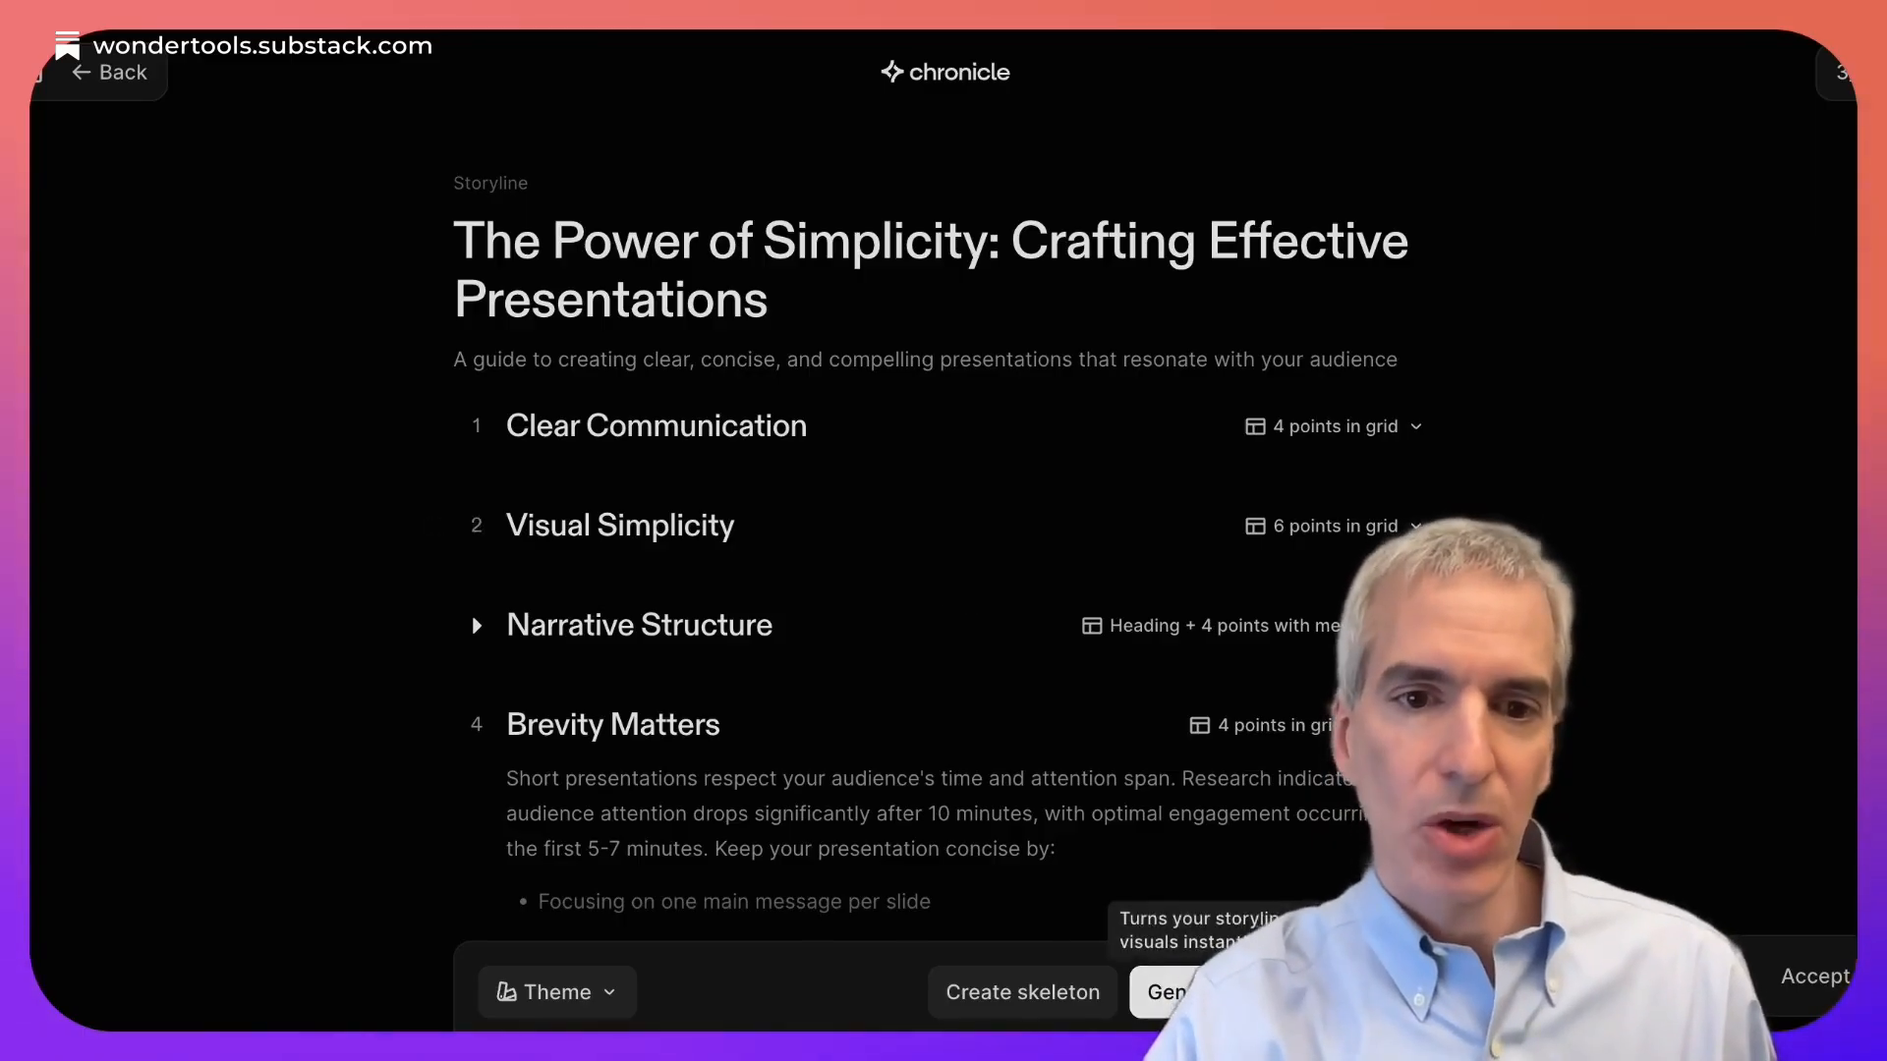
# Step: Check the document theme's color and font options, and generate the presentation from the storyline
pyautogui.click(609, 992)
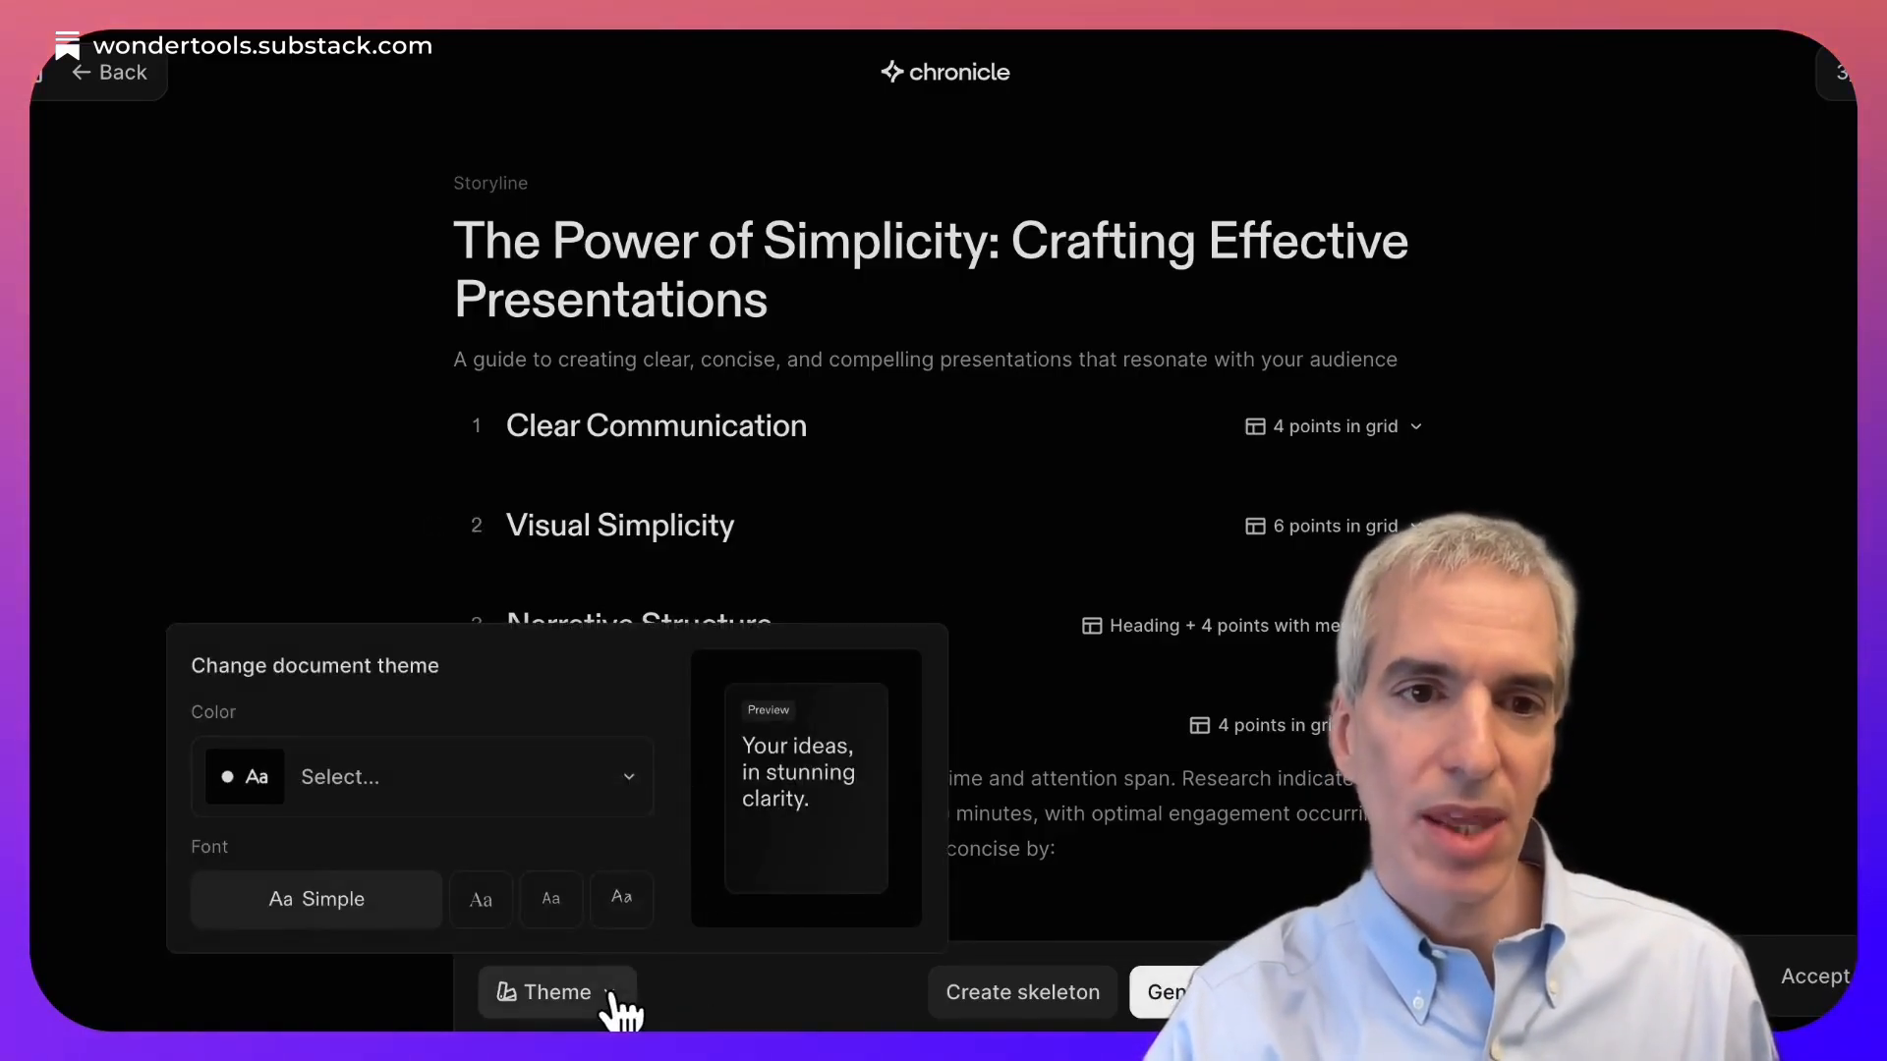
pyautogui.click(1164, 993)
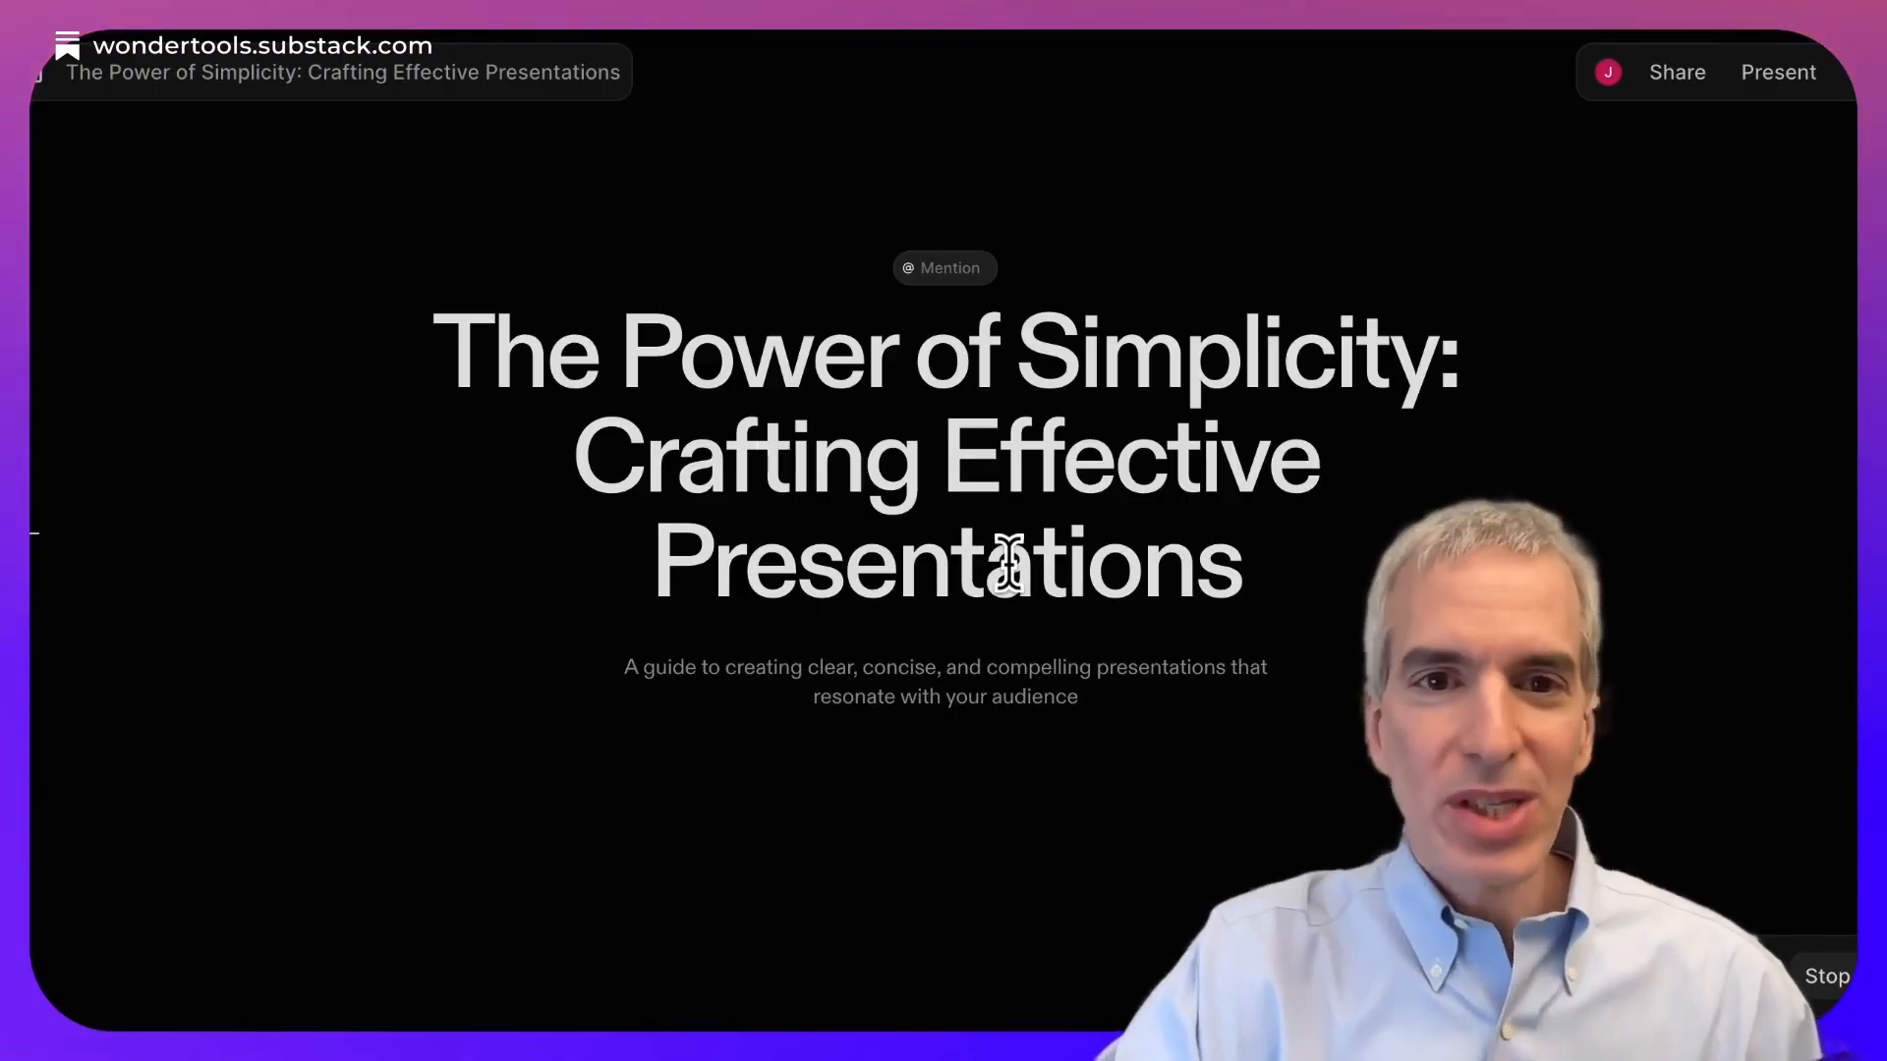
# Step: Review all five generated chapters and select the first image in the Practice Perfects chapter
pyautogui.scroll(-10, 1010, 562)
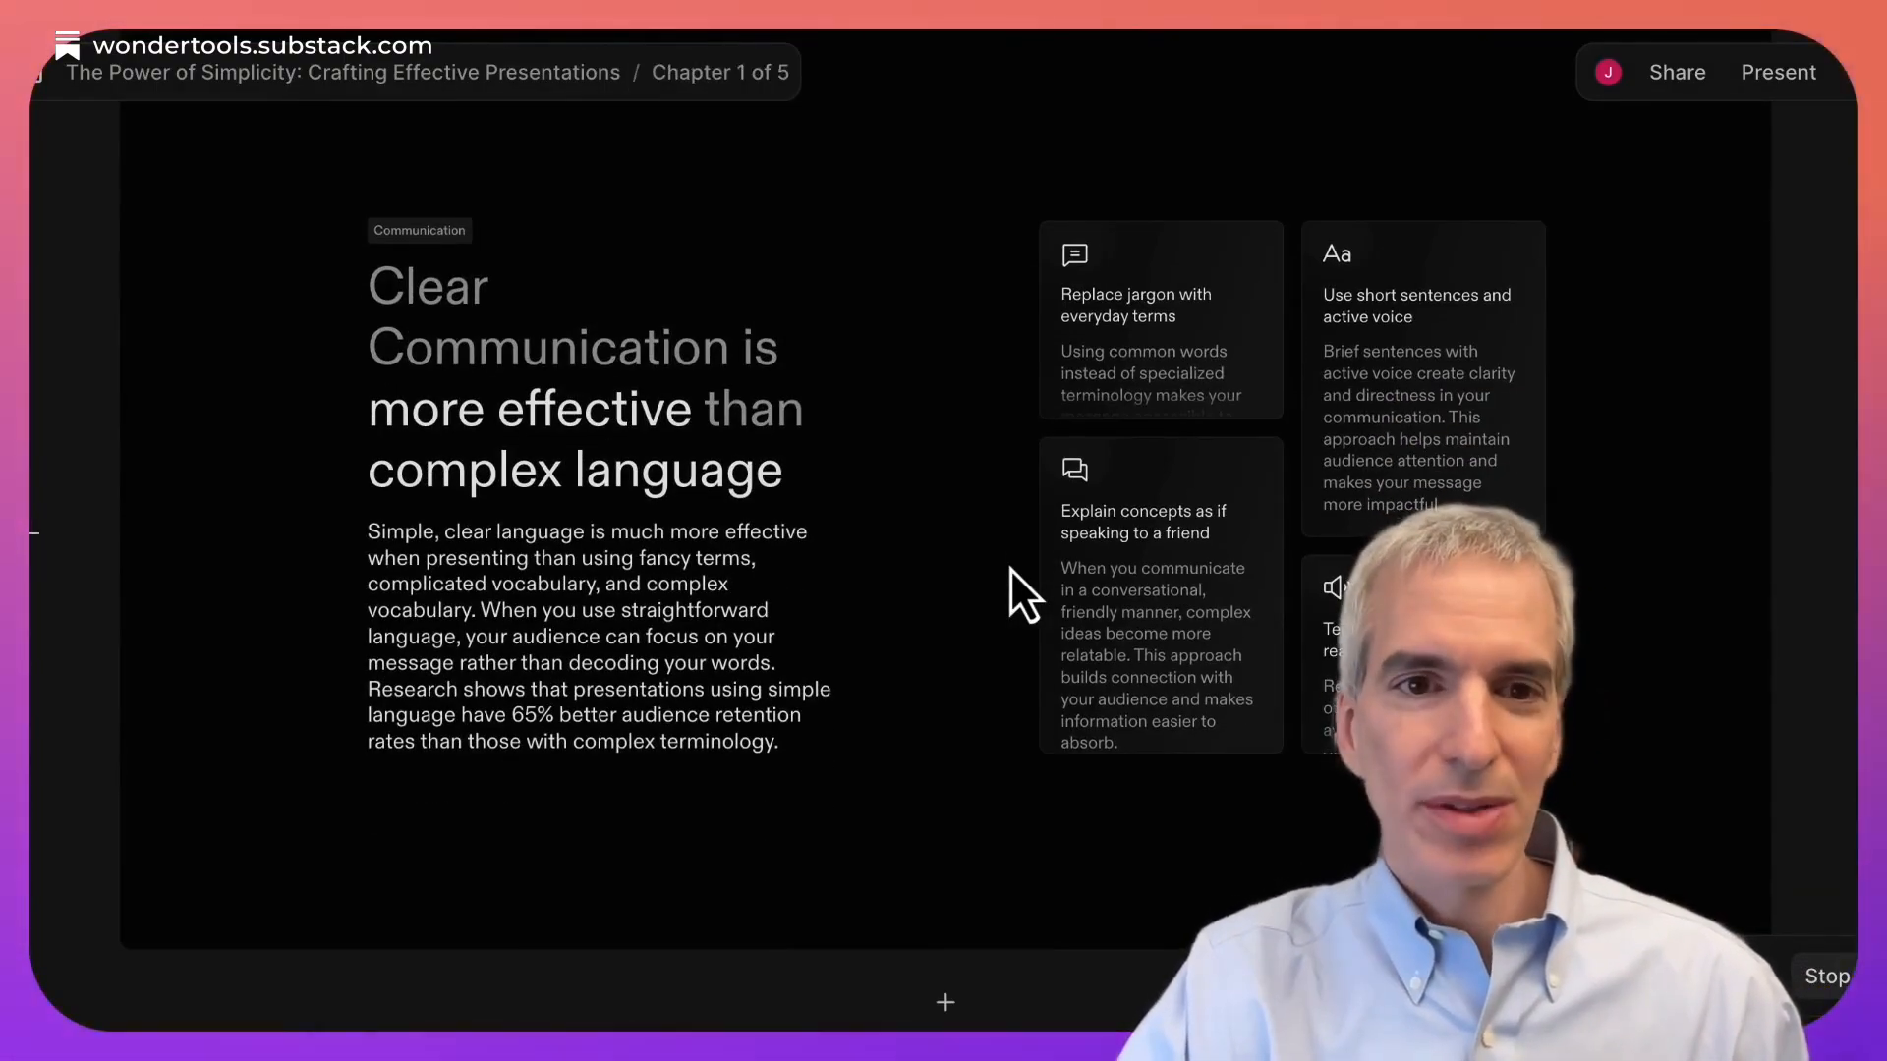
pyautogui.scroll(-10, 1010, 568)
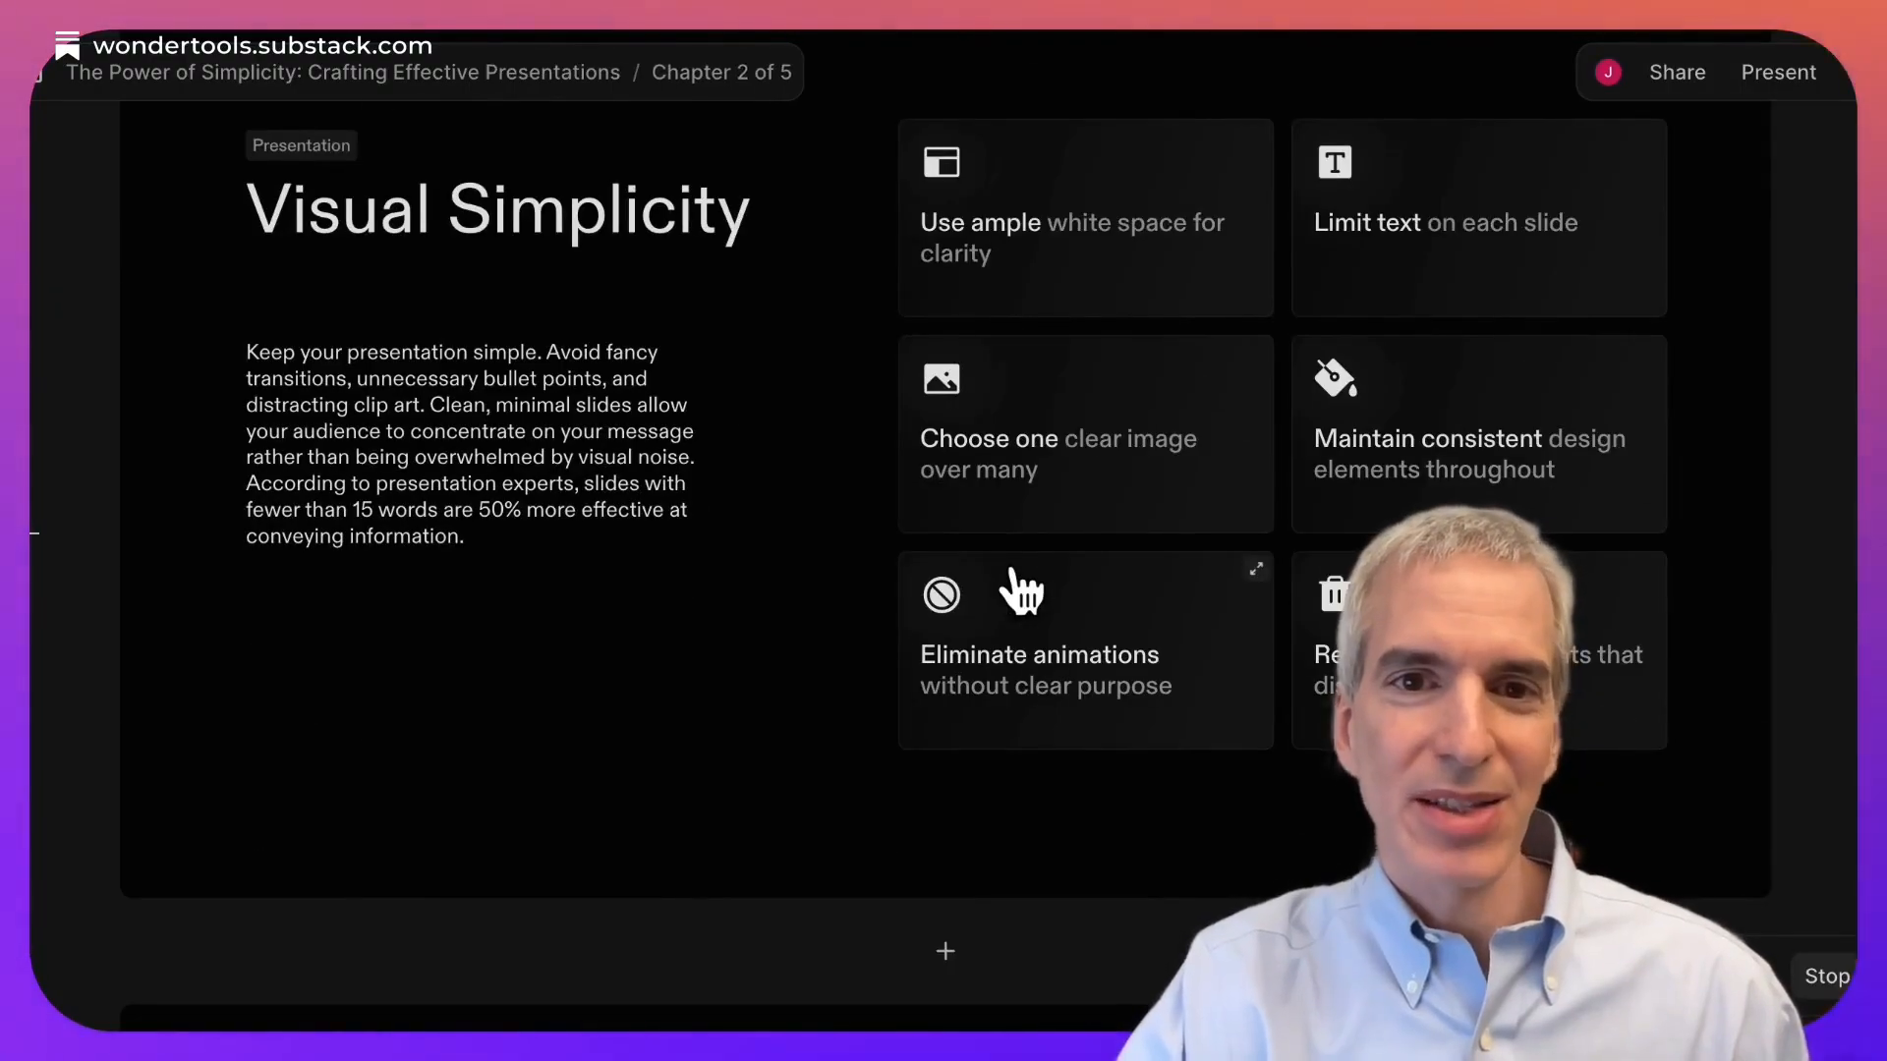
pyautogui.scroll(-10, 1013, 570)
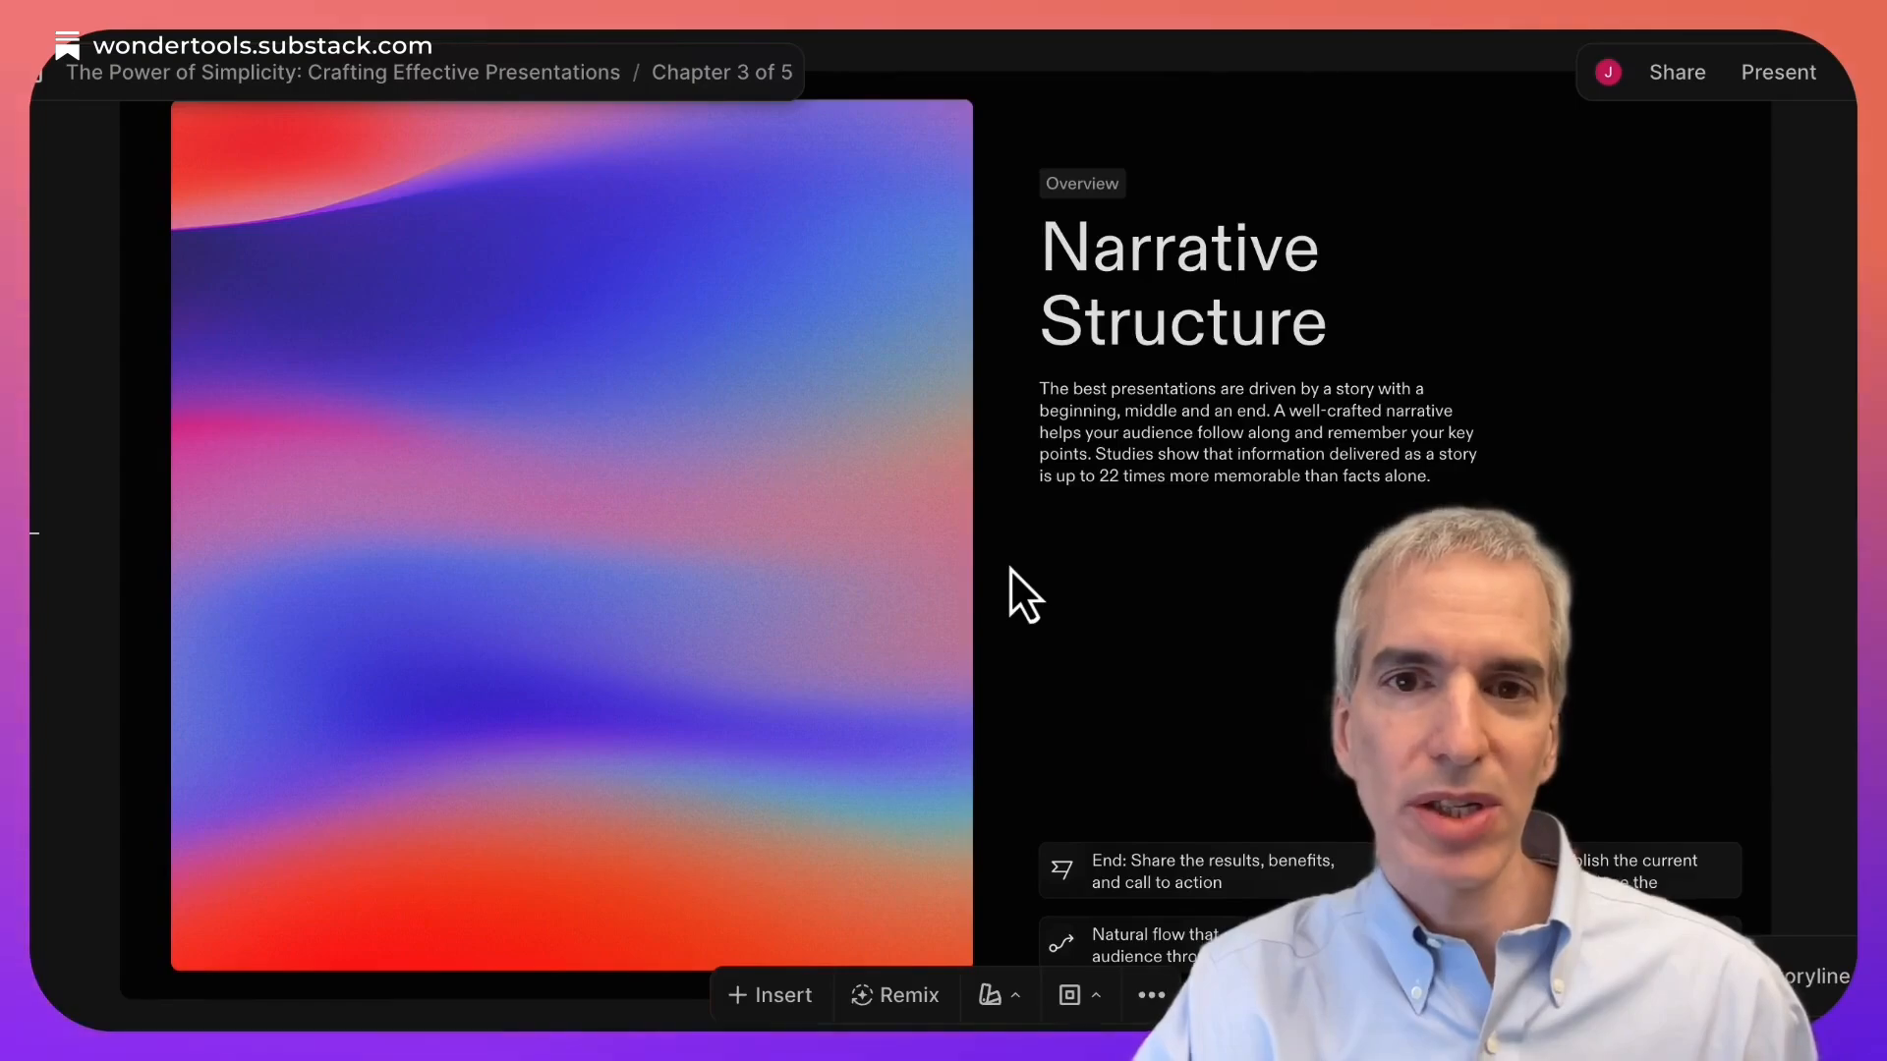
pyautogui.scroll(-10, 1022, 590)
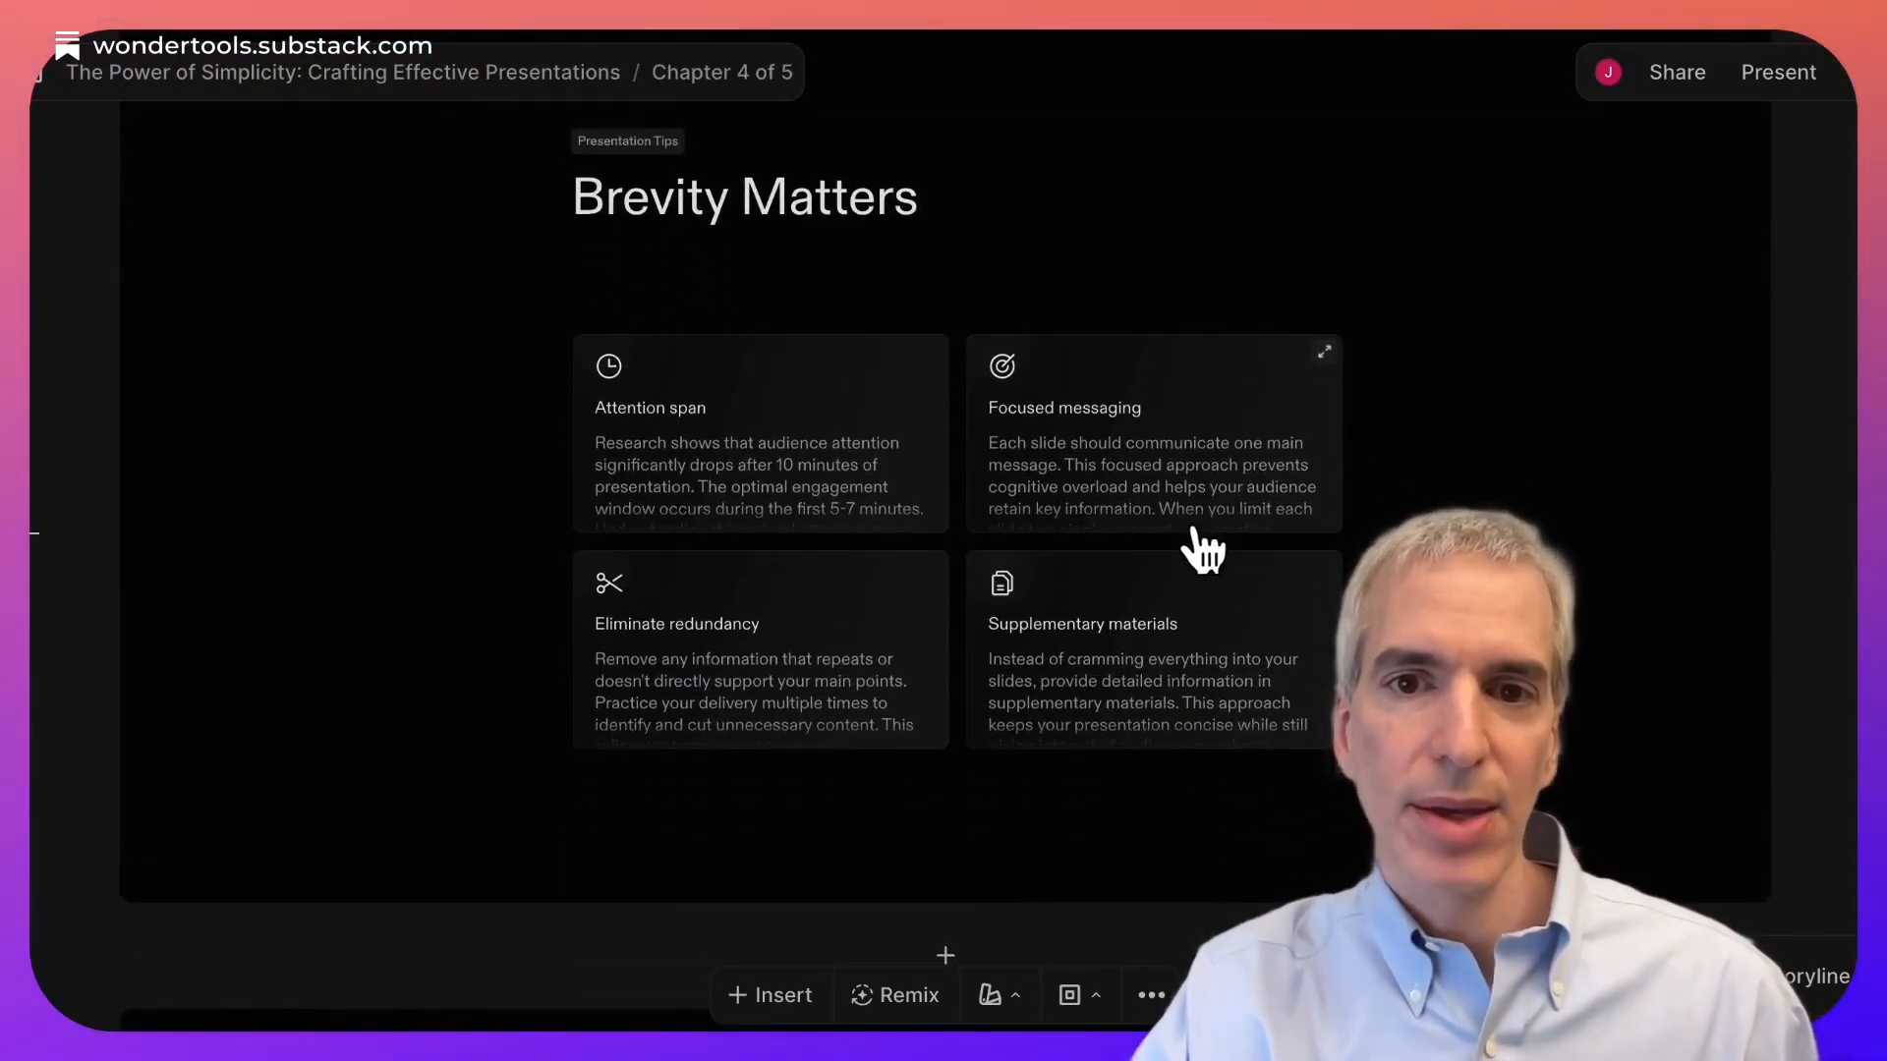
pyautogui.scroll(-5, 1106, 598)
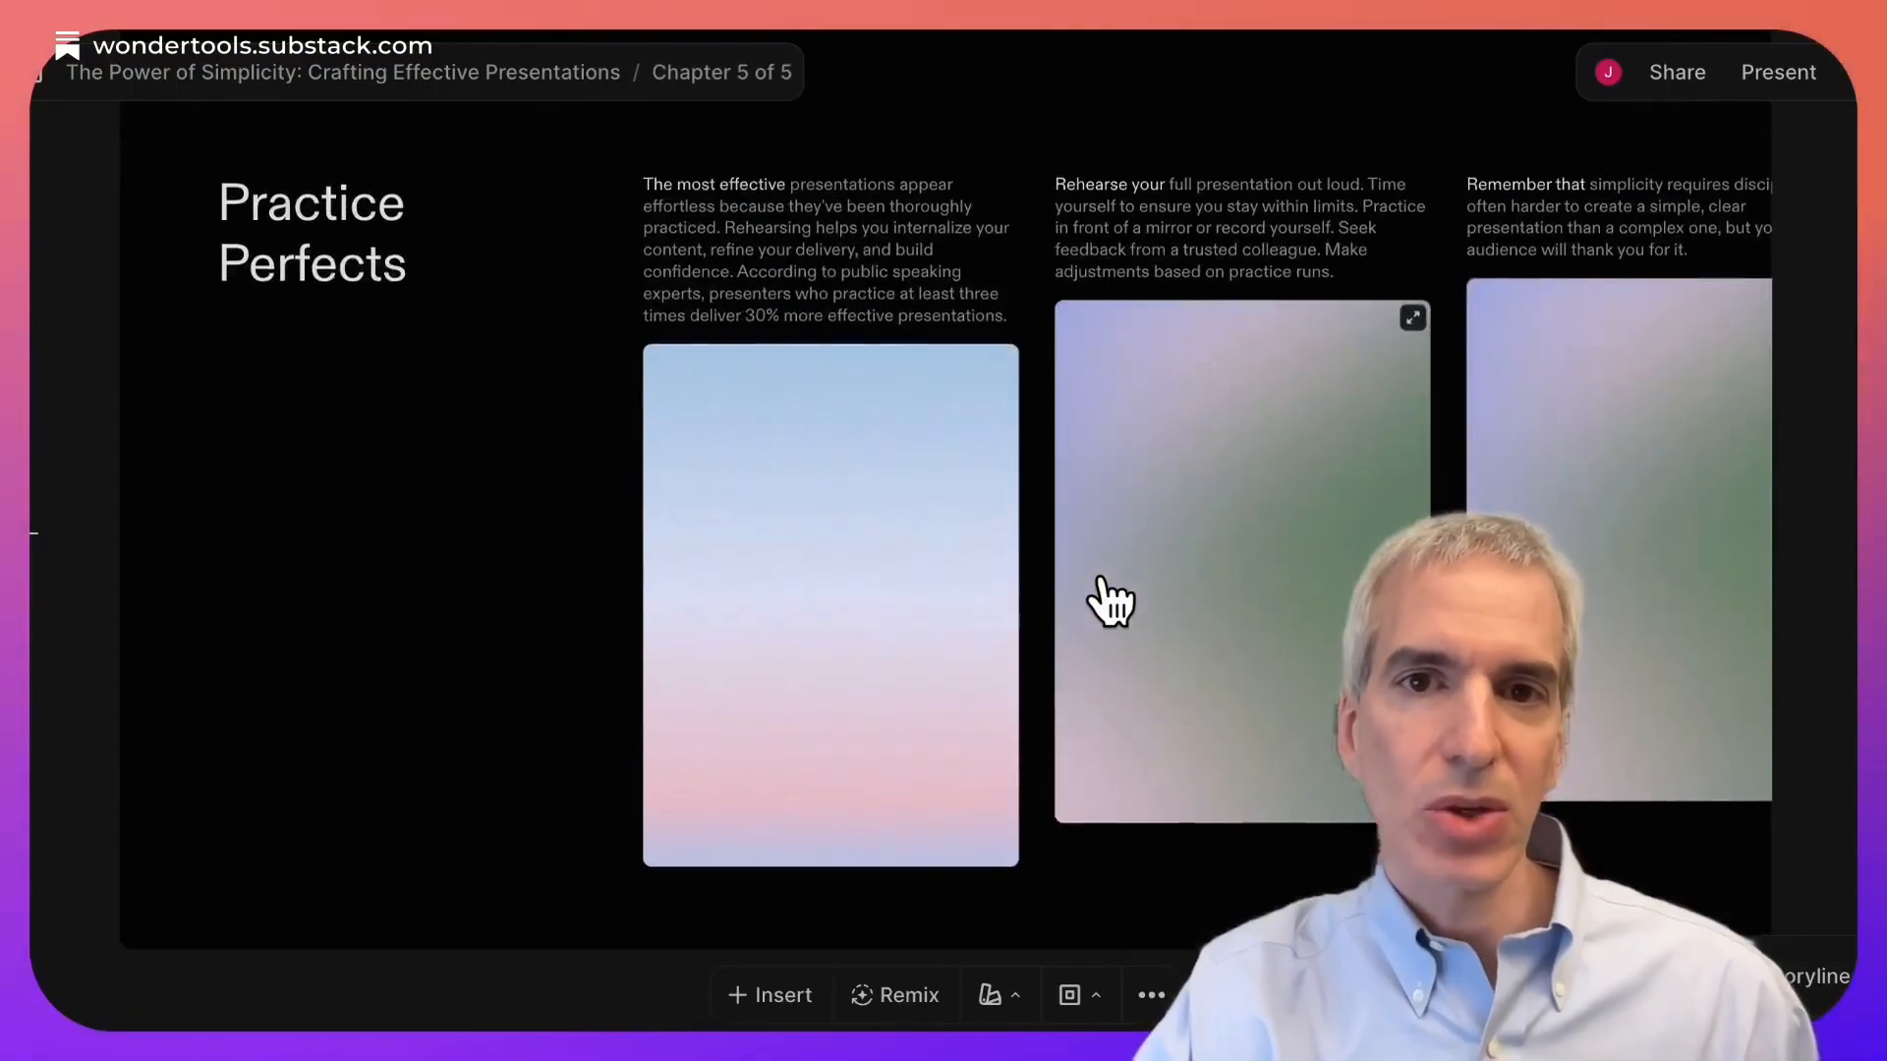
pyautogui.click(928, 869)
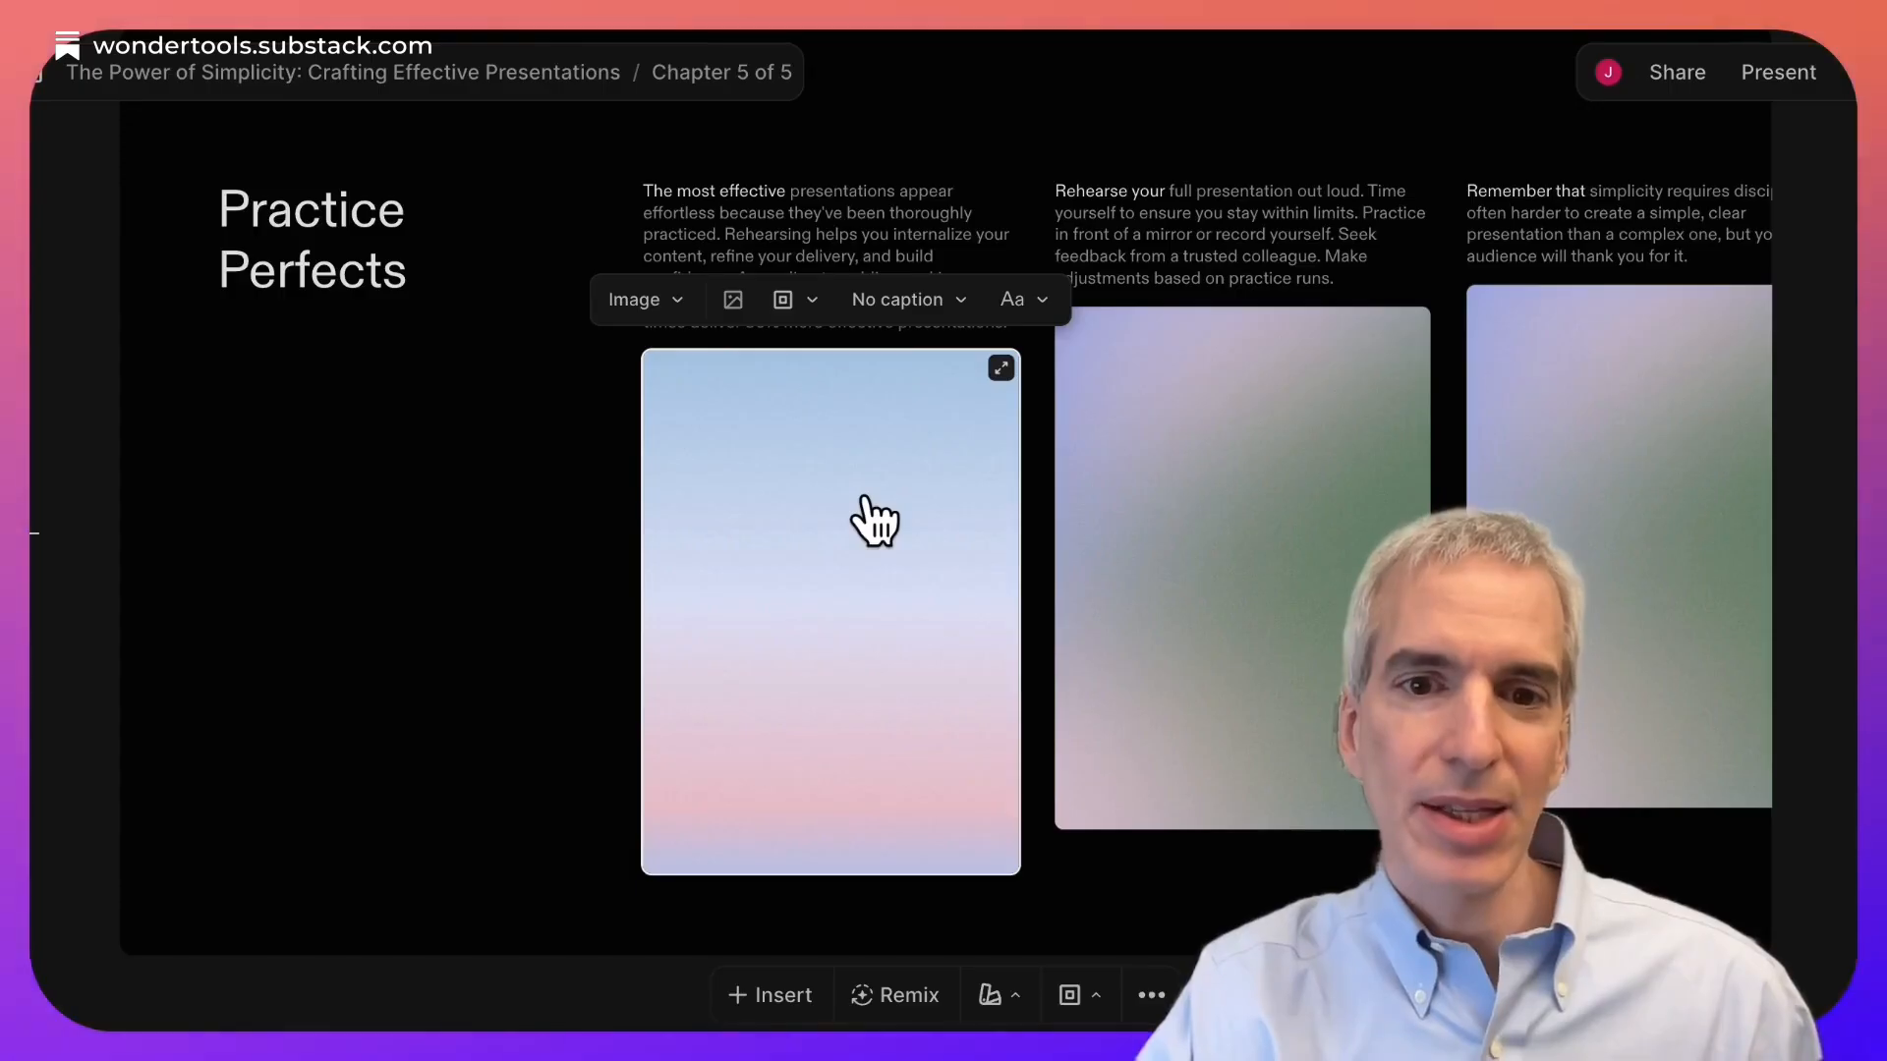
# Step: Apply the Title with glow design to the presentation's title page
pyautogui.scroll(15, 870, 518)
pyautogui.scroll(2, 863, 491)
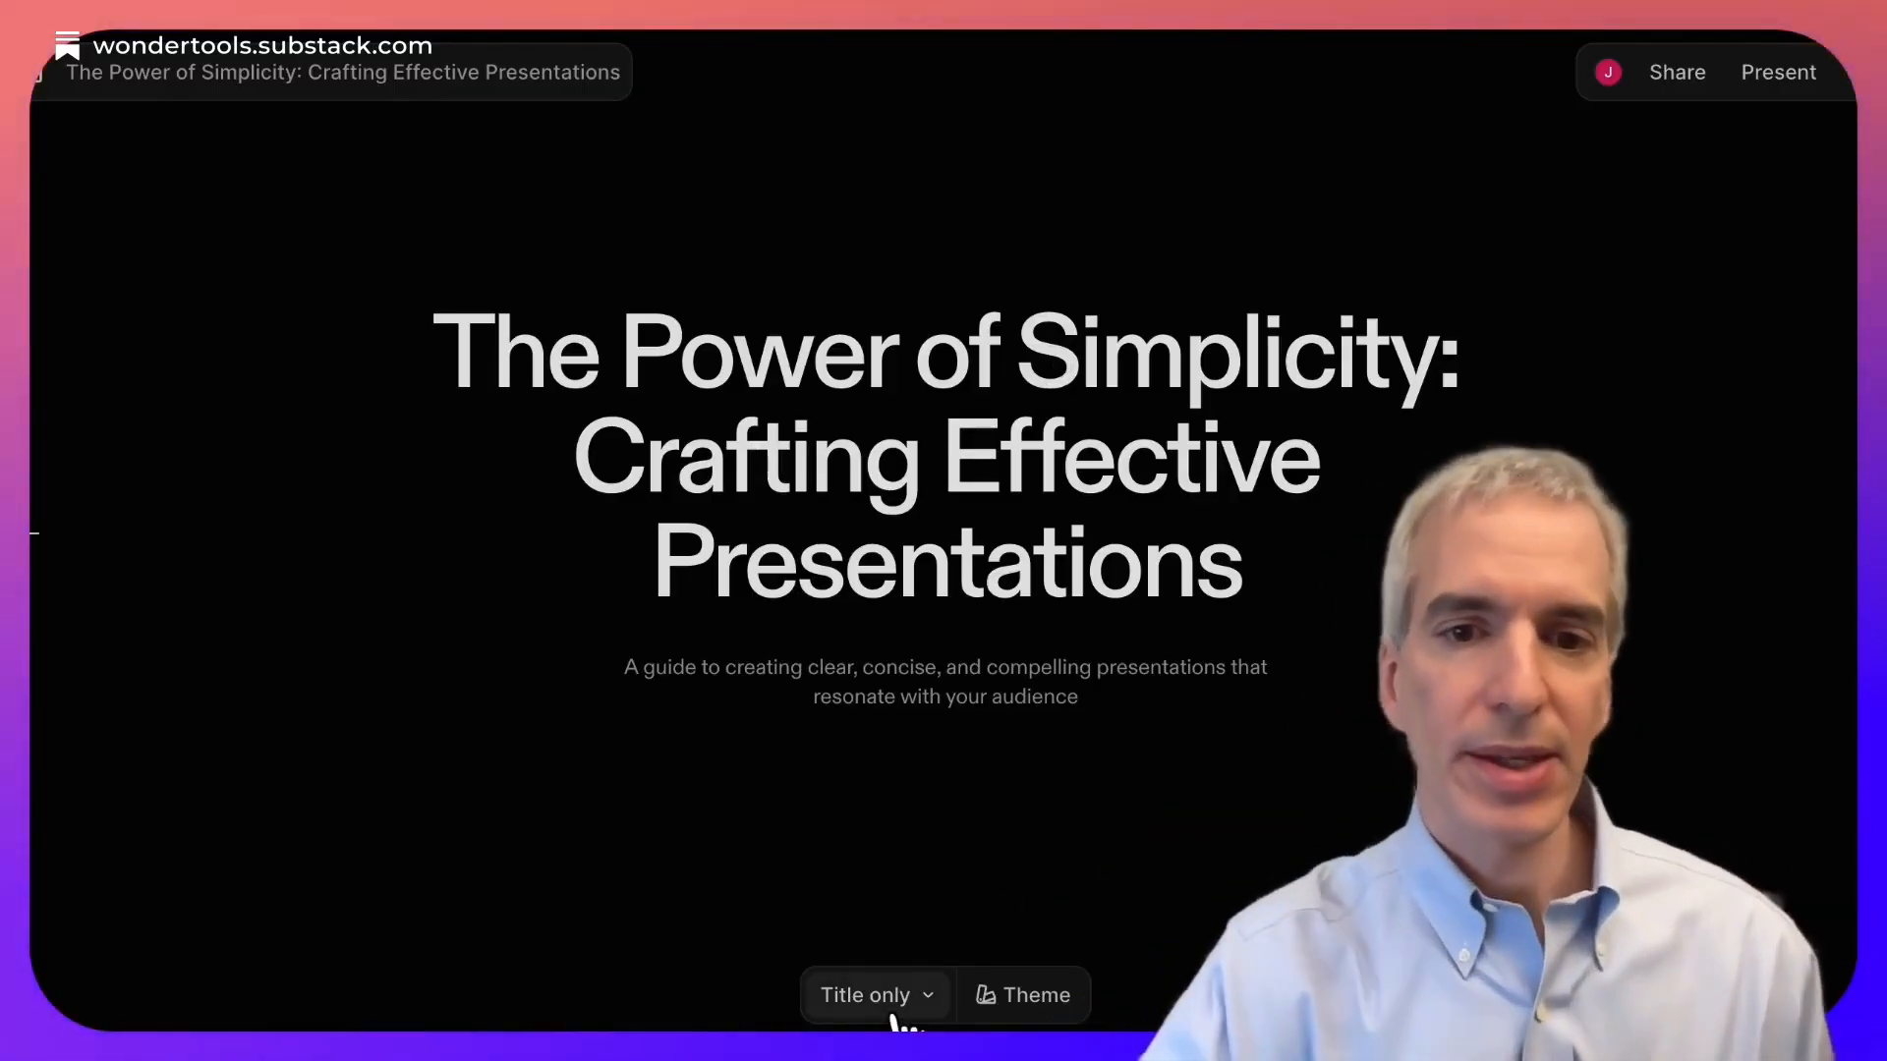
pyautogui.click(919, 998)
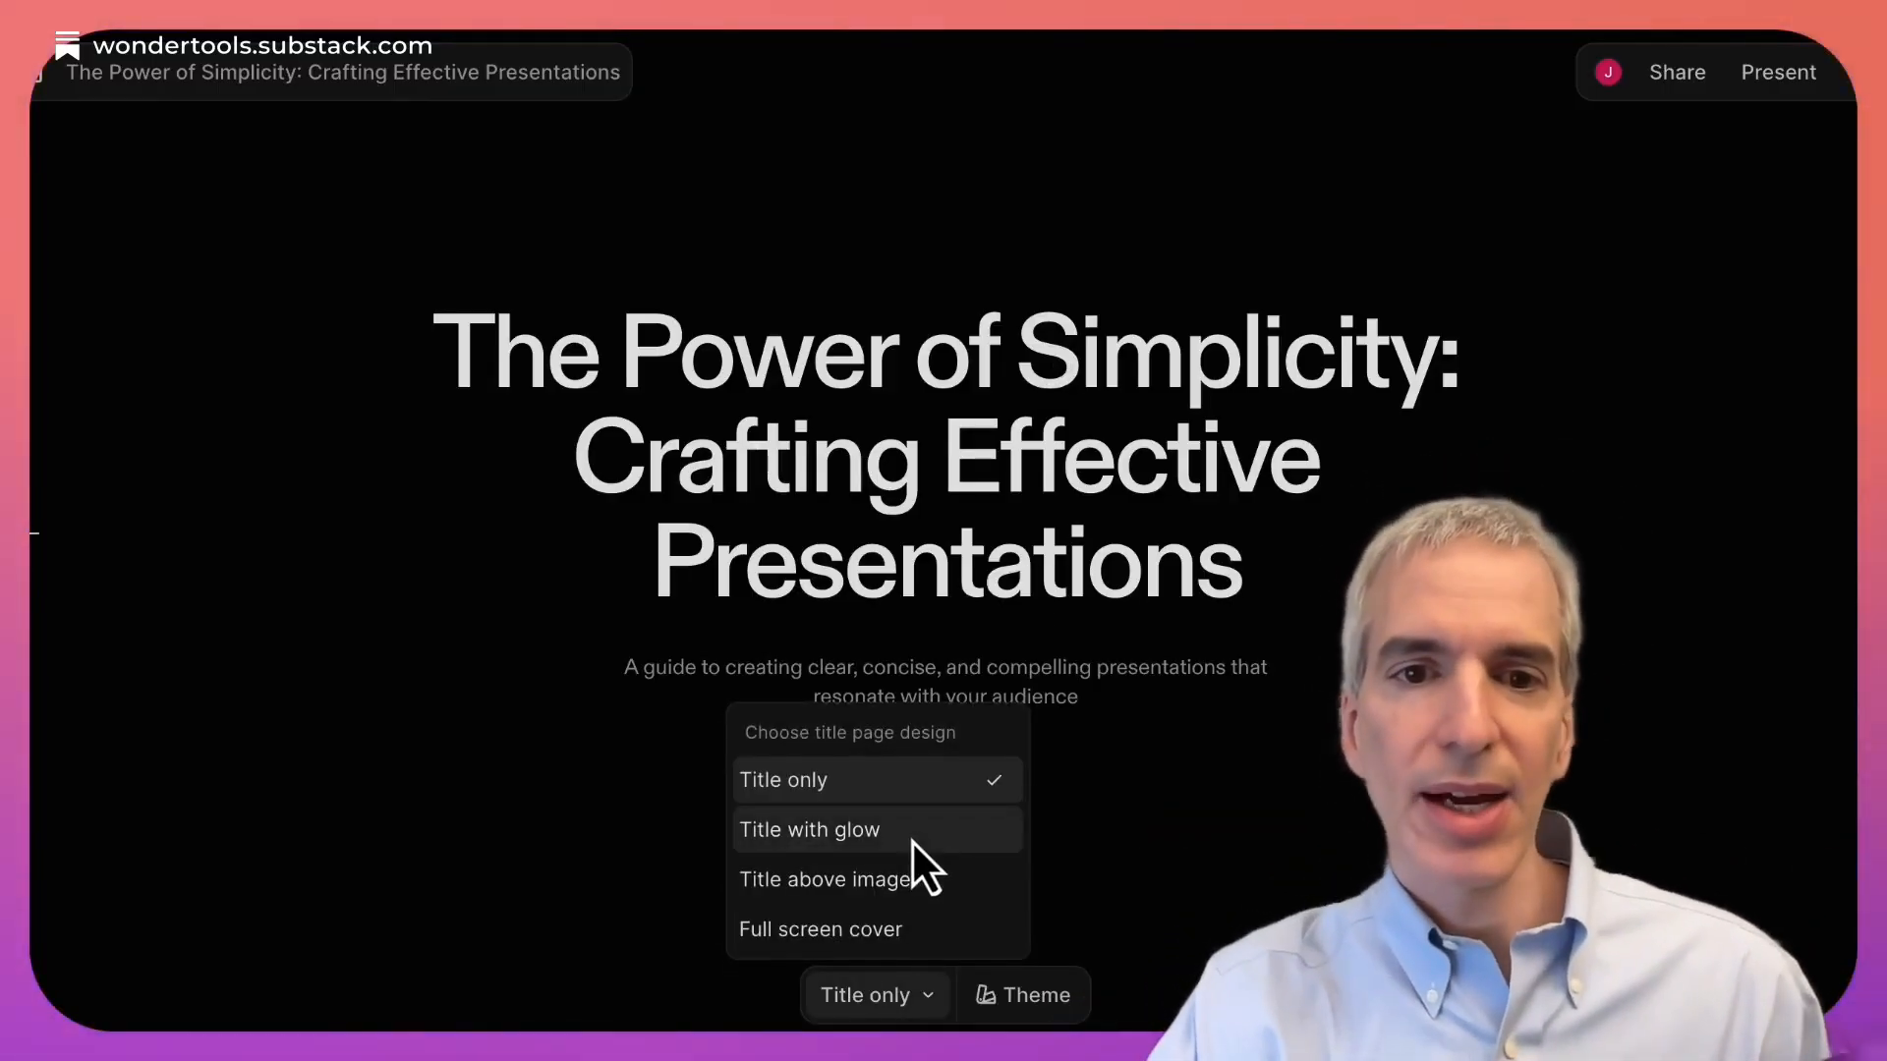
pyautogui.click(910, 839)
# Step: Set the title page design to Title above image and use the red-orange abstract image from the curated Ethereal set
pyautogui.click(898, 973)
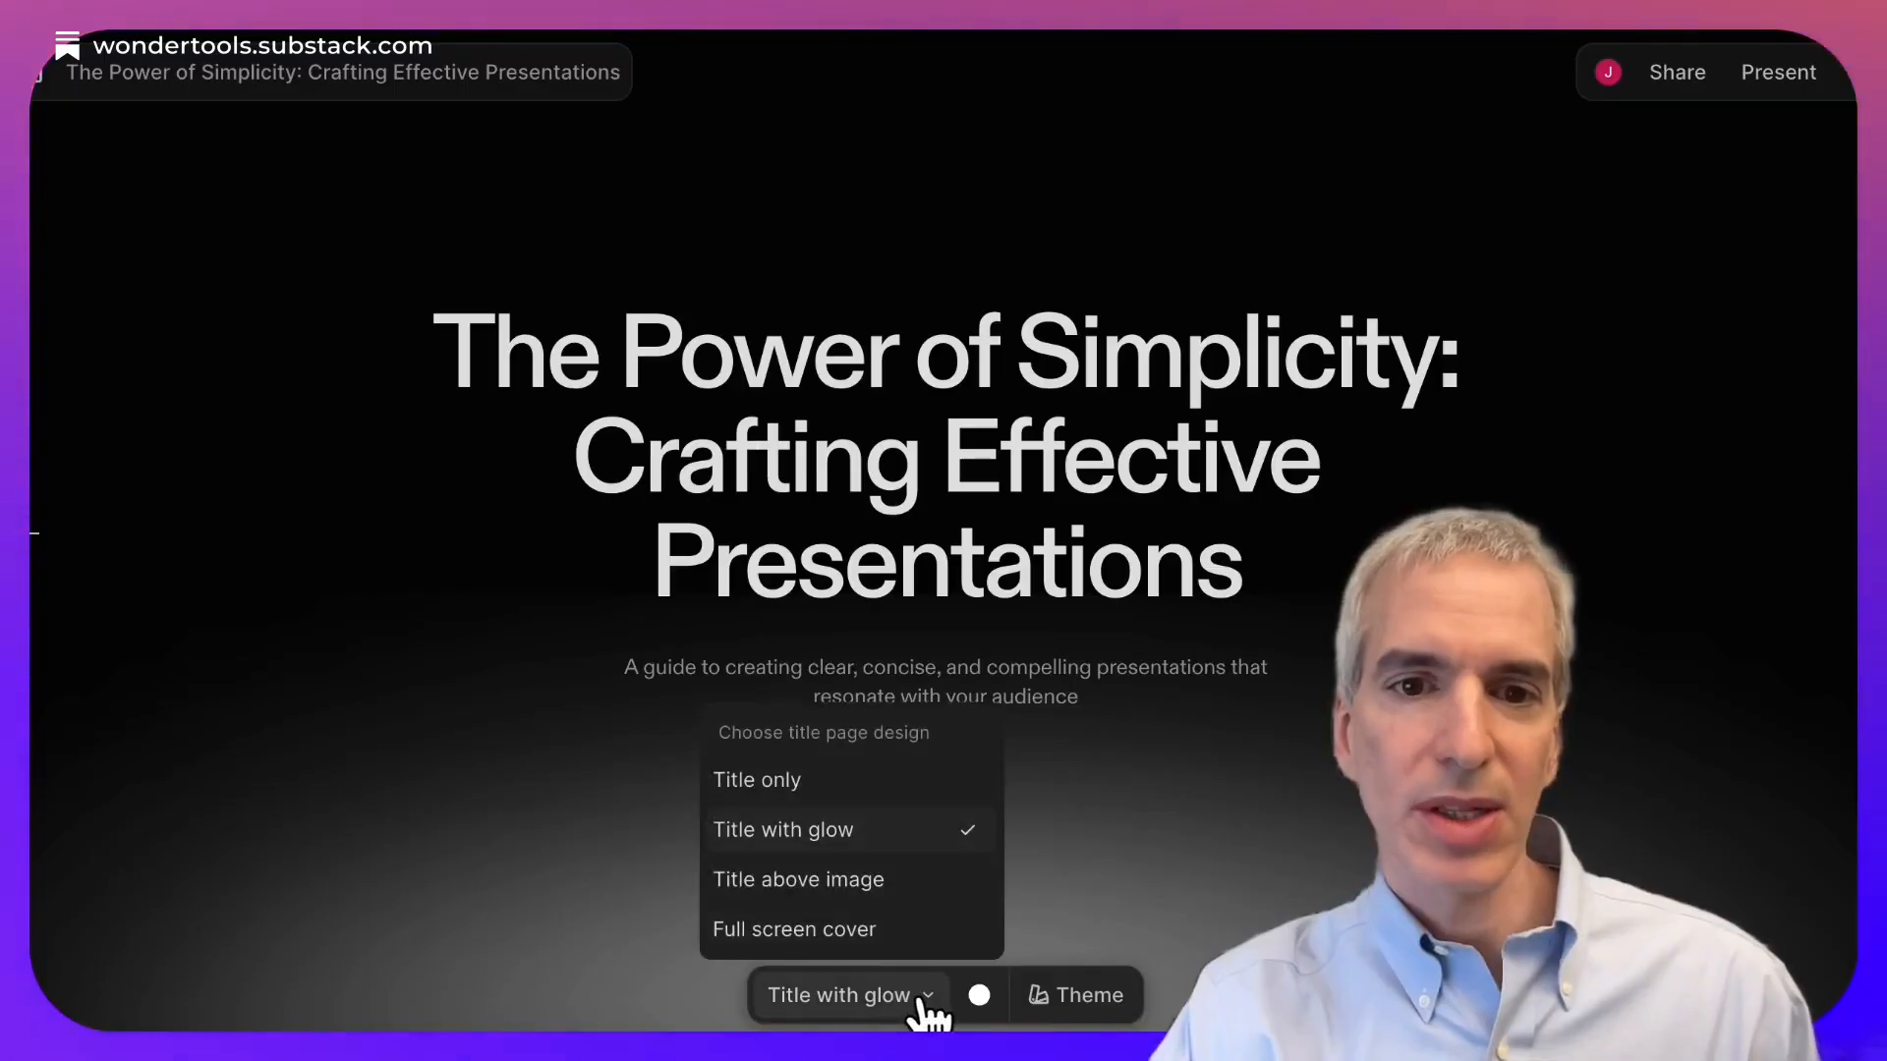
pyautogui.click(898, 886)
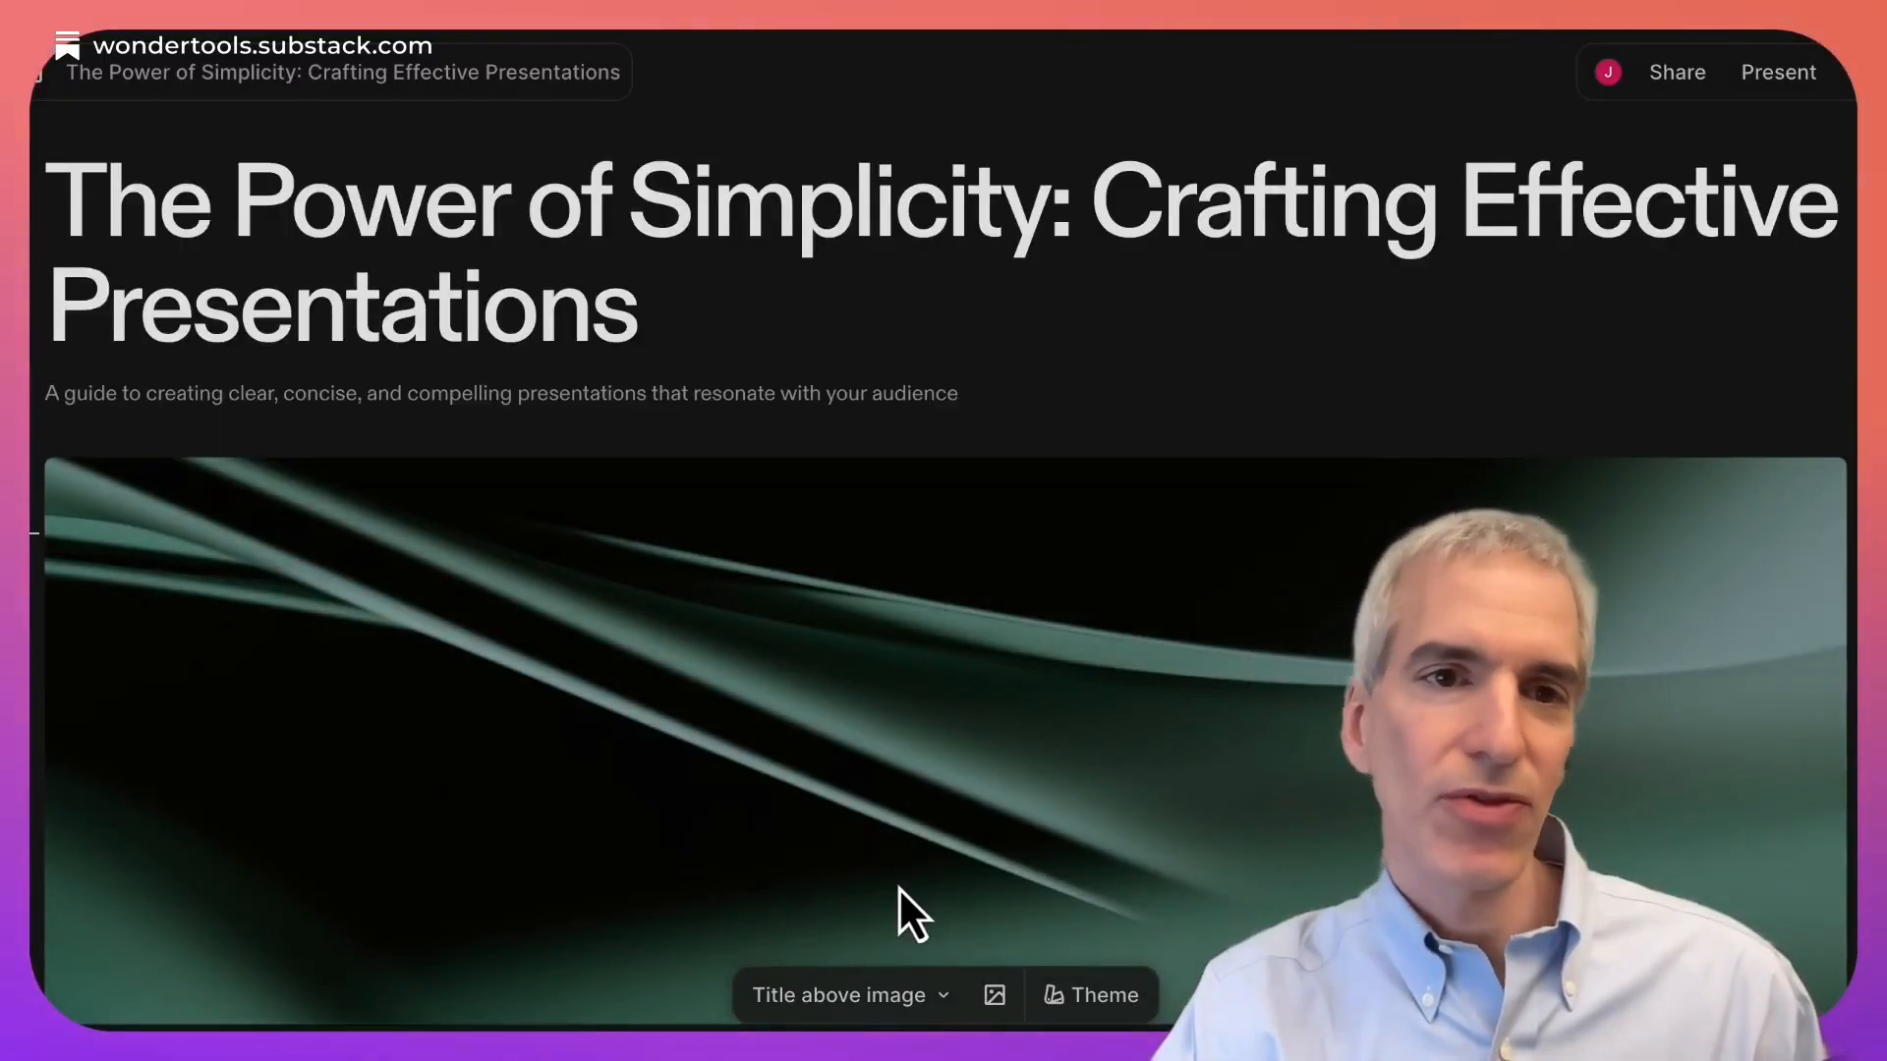
pyautogui.click(994, 996)
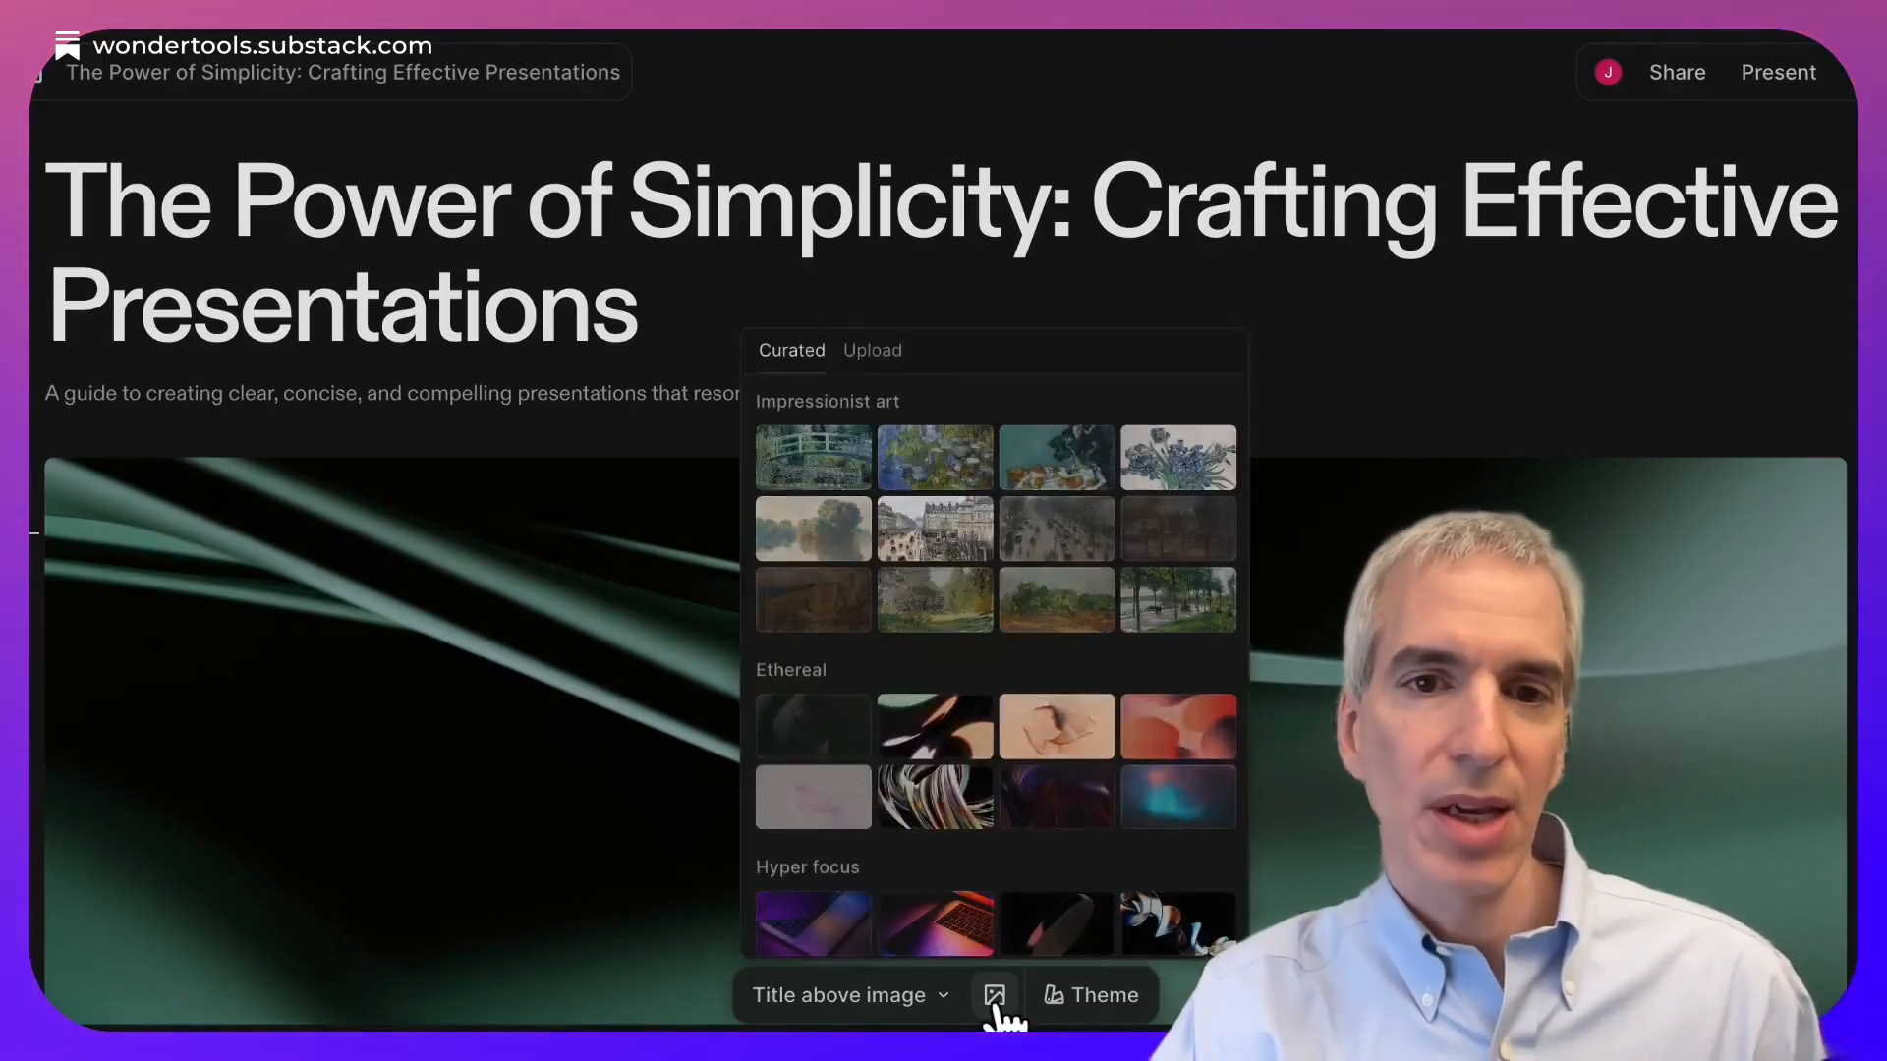
pyautogui.click(1165, 749)
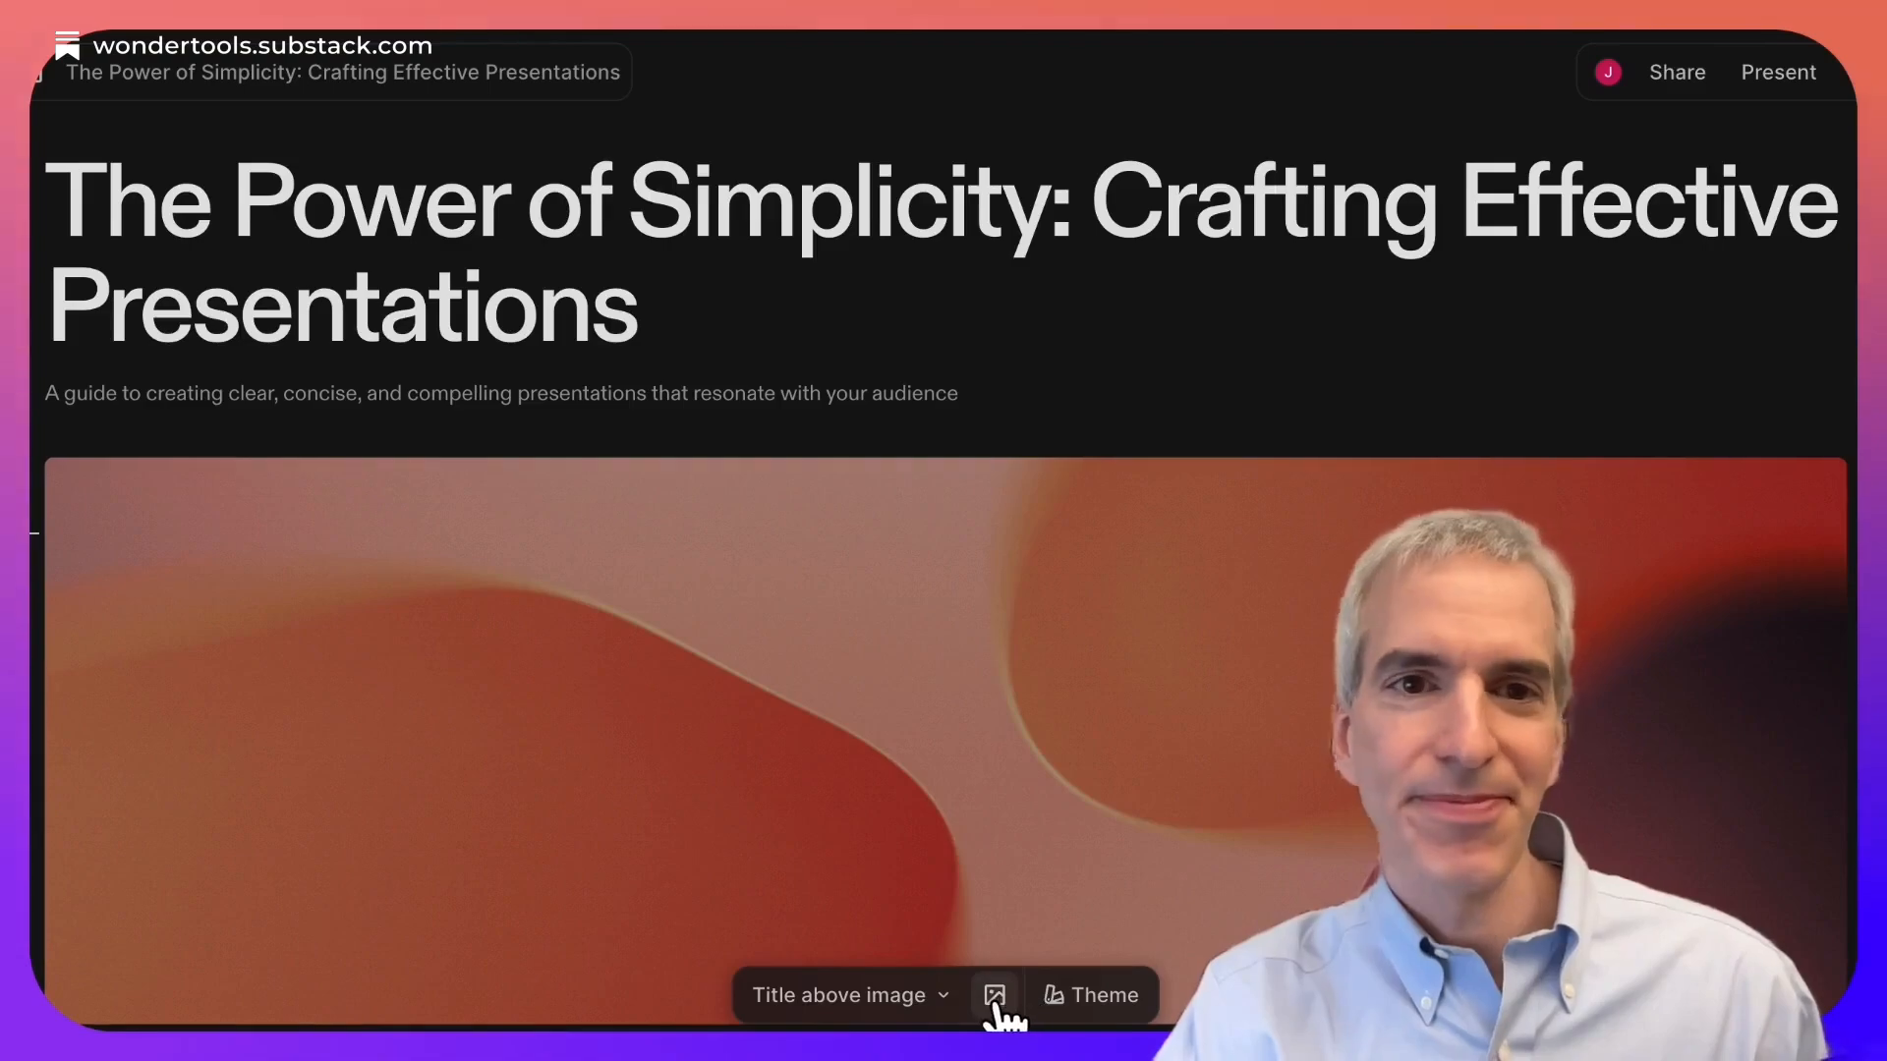
# Step: Preview the title page and first chapter in presentation mode, and check the document's sharing and web publishing options
pyautogui.click(1778, 79)
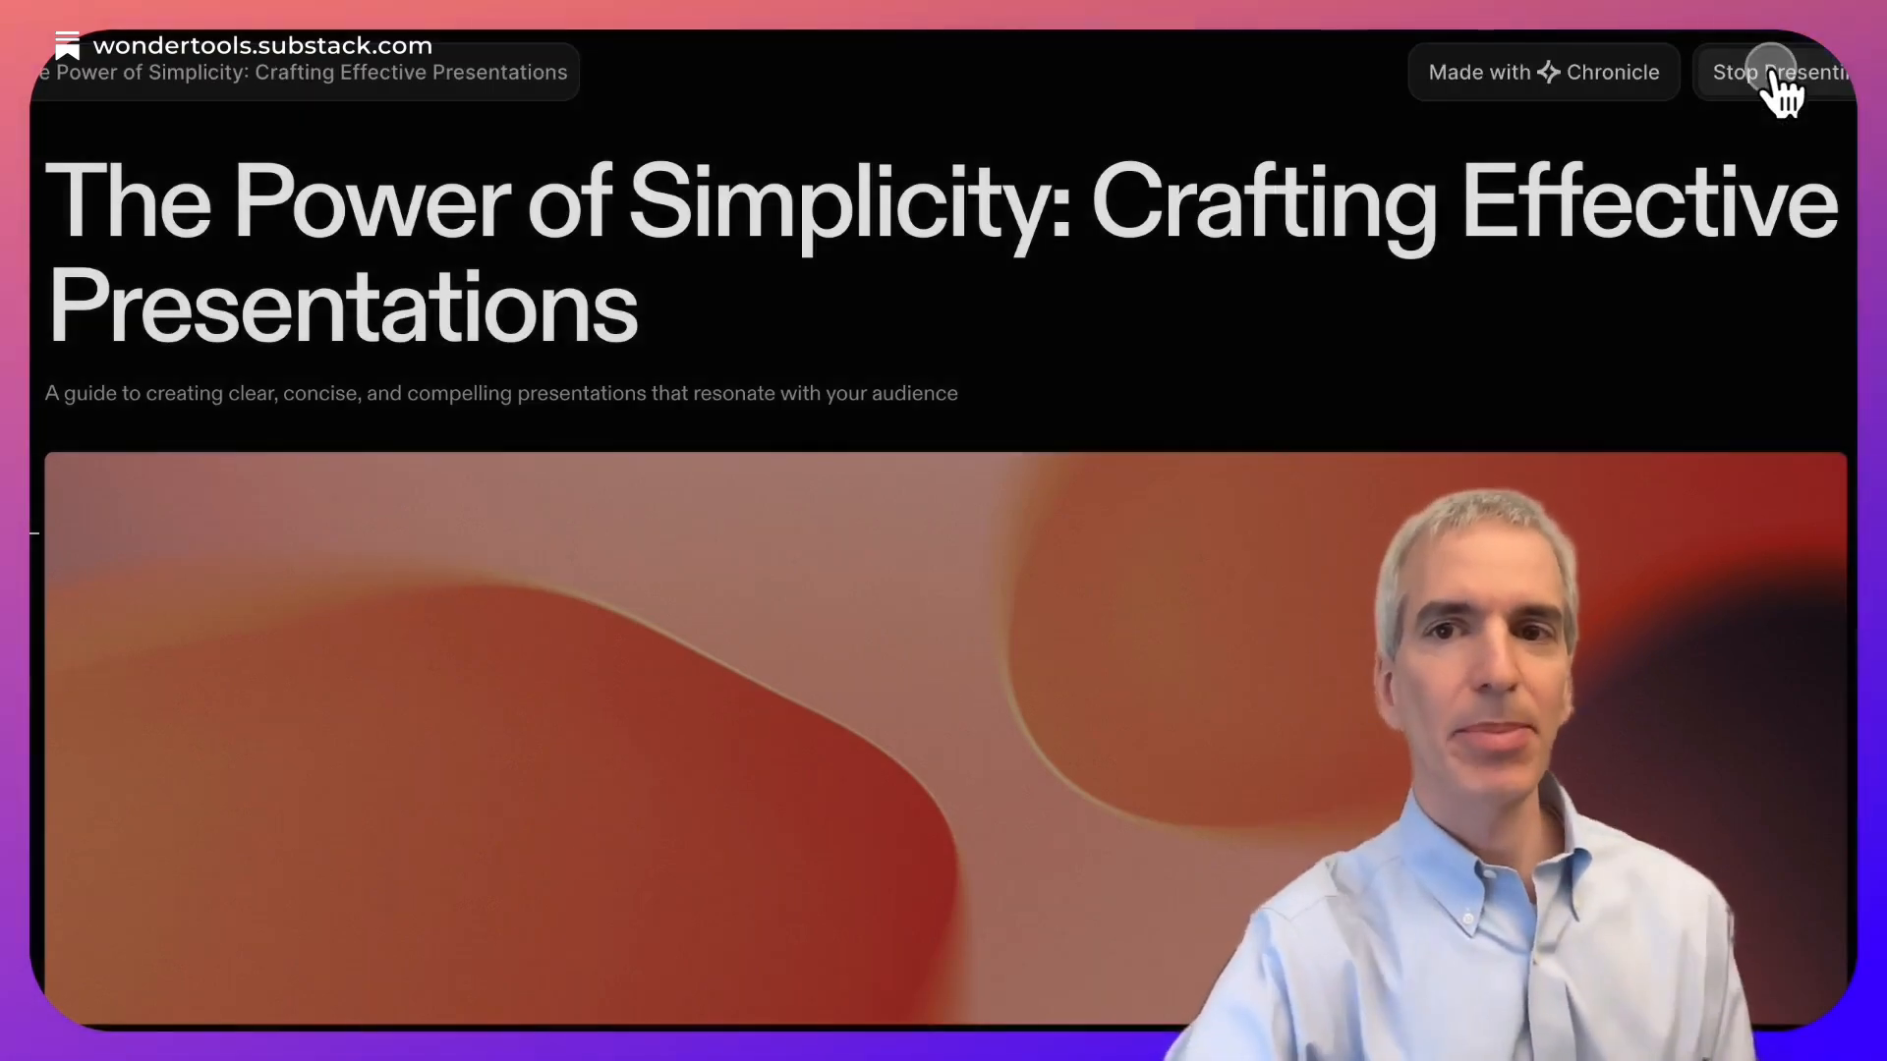
pyautogui.press('Right')
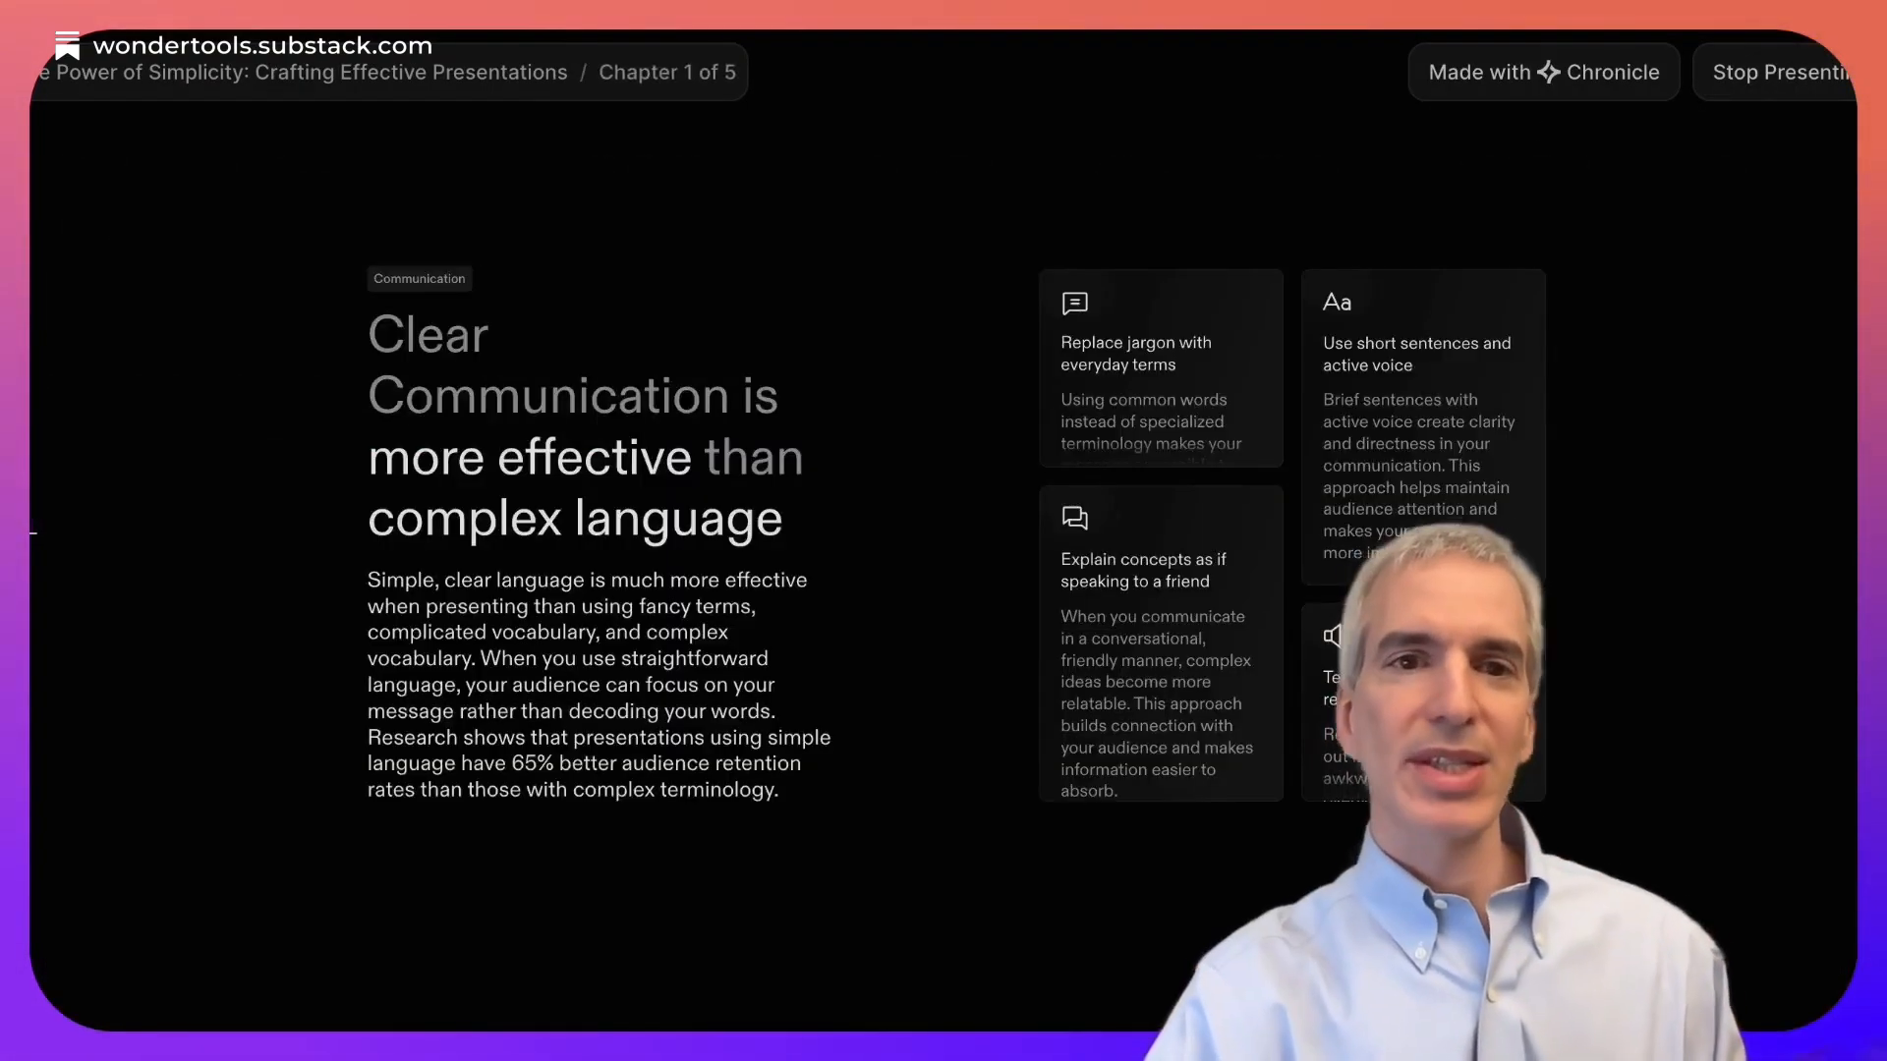
pyautogui.press('Left')
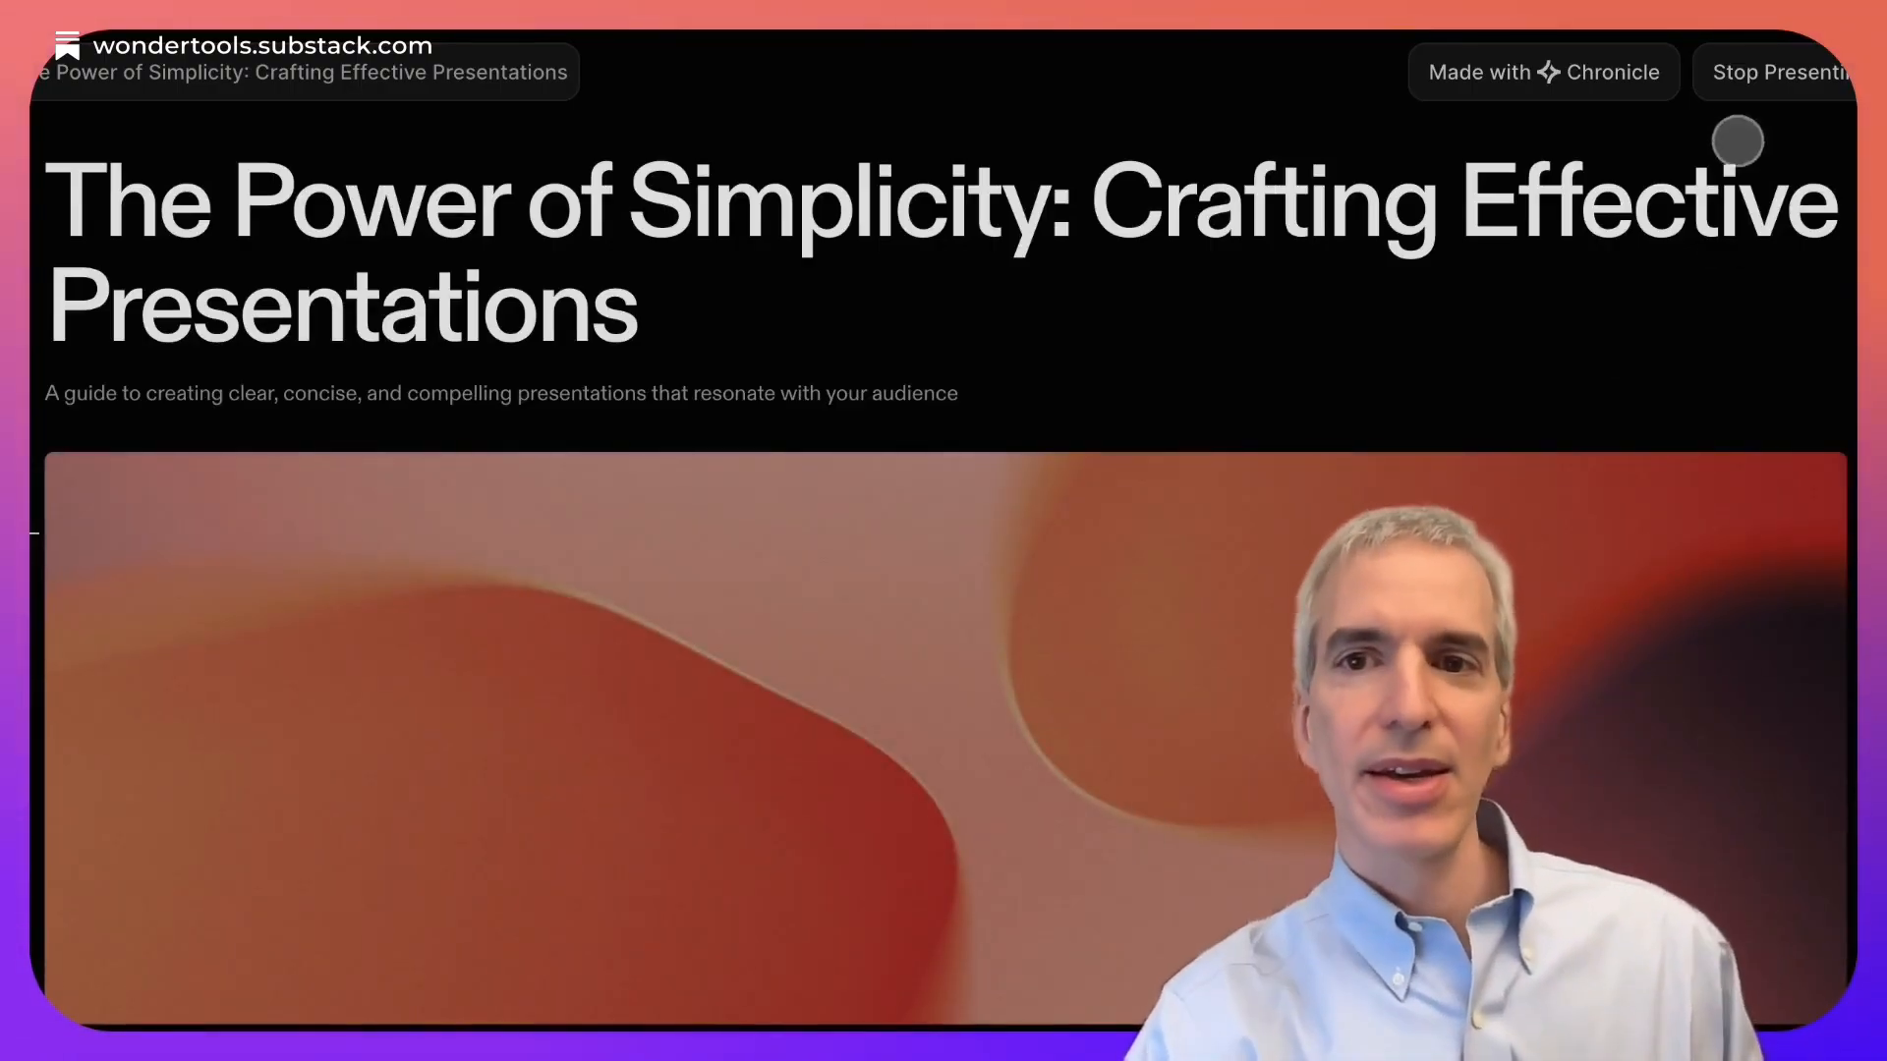
pyautogui.click(1760, 75)
pyautogui.click(1682, 71)
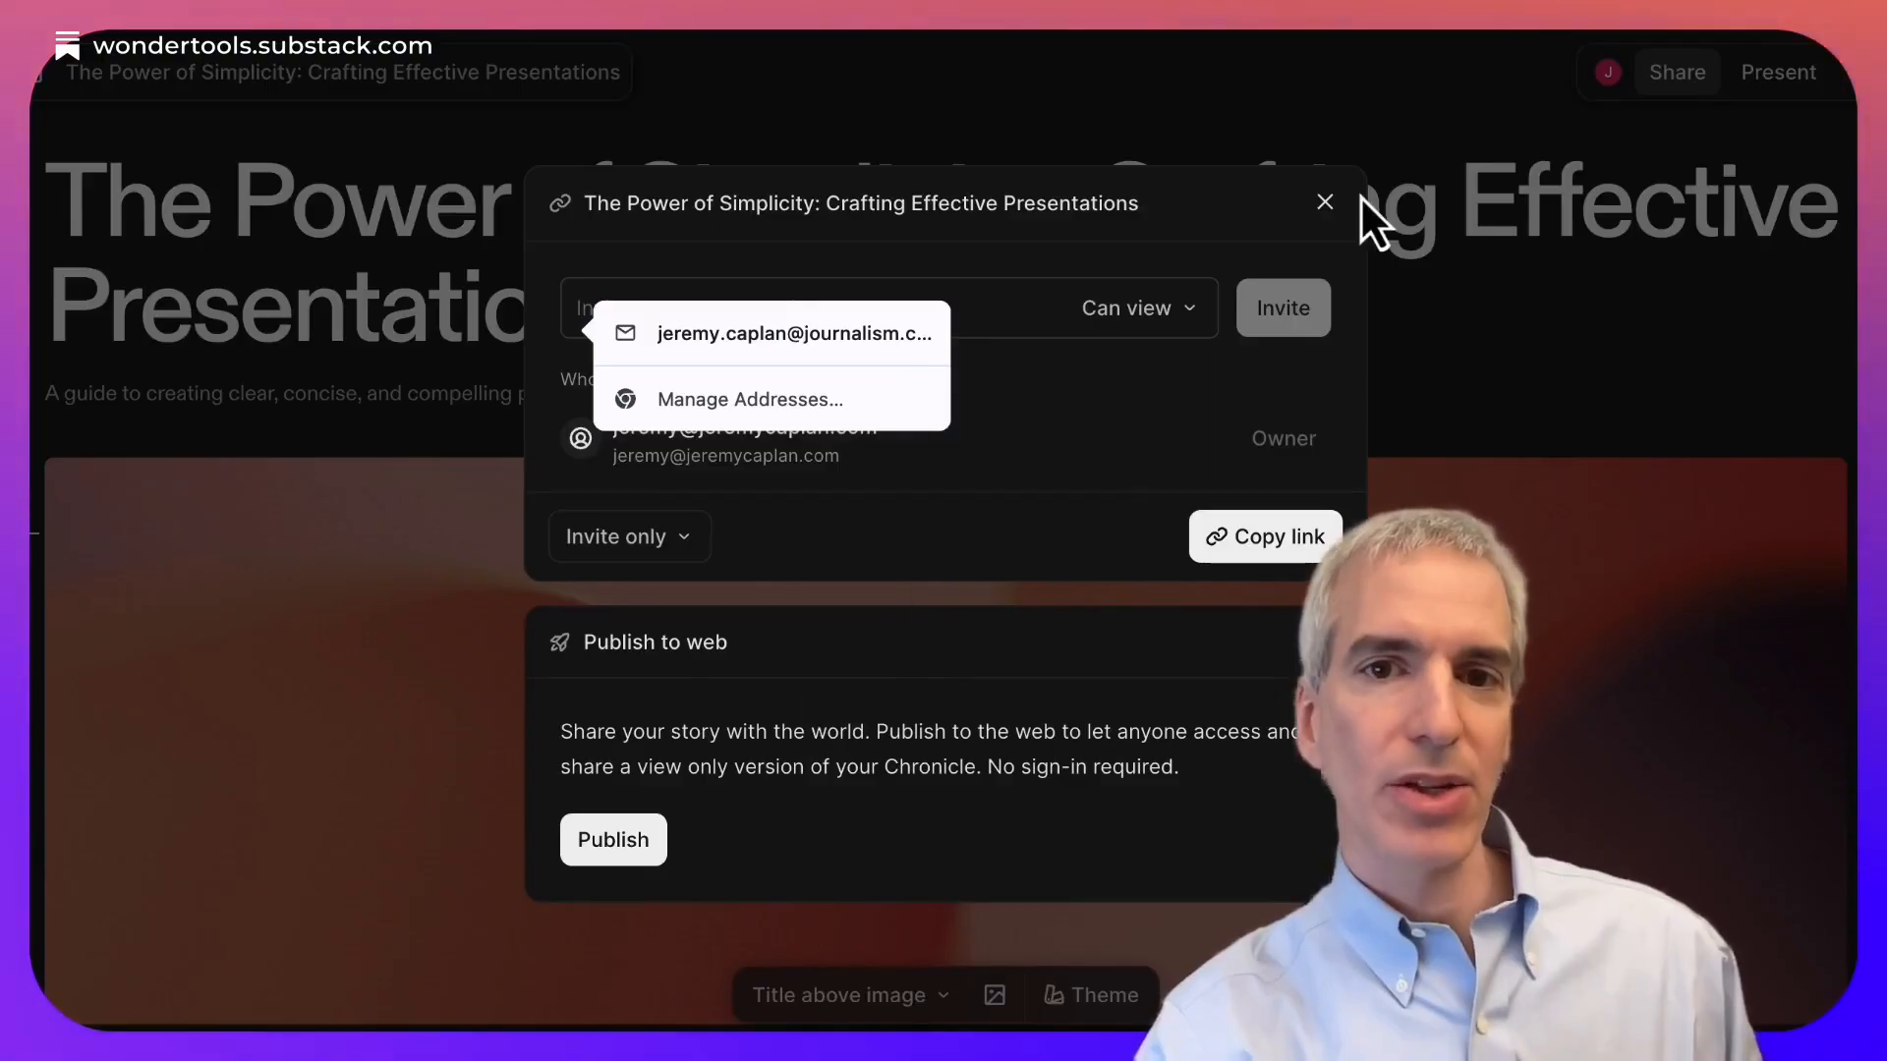
pyautogui.click(1325, 202)
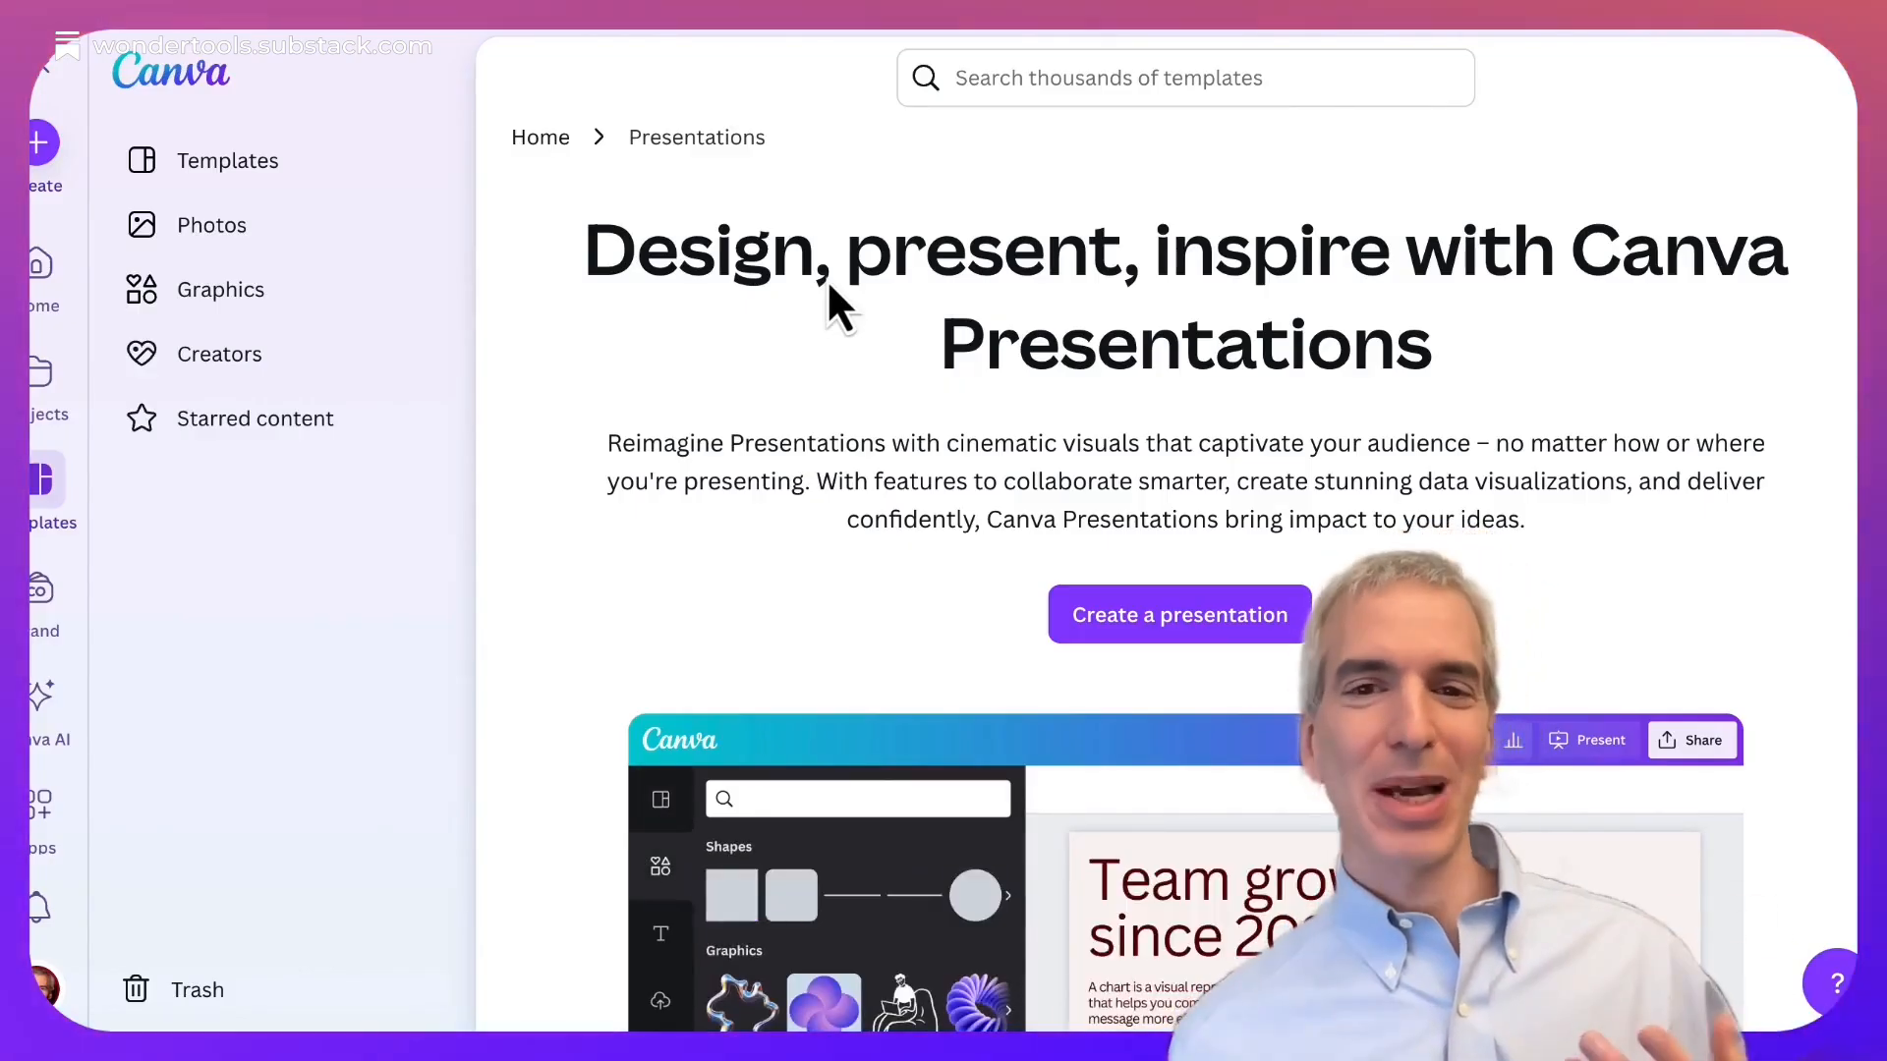
# Step: Browse Canva's Presentations page for its presentation types, professionally designed templates and AI-powered tools
pyautogui.scroll(-15, 827, 284)
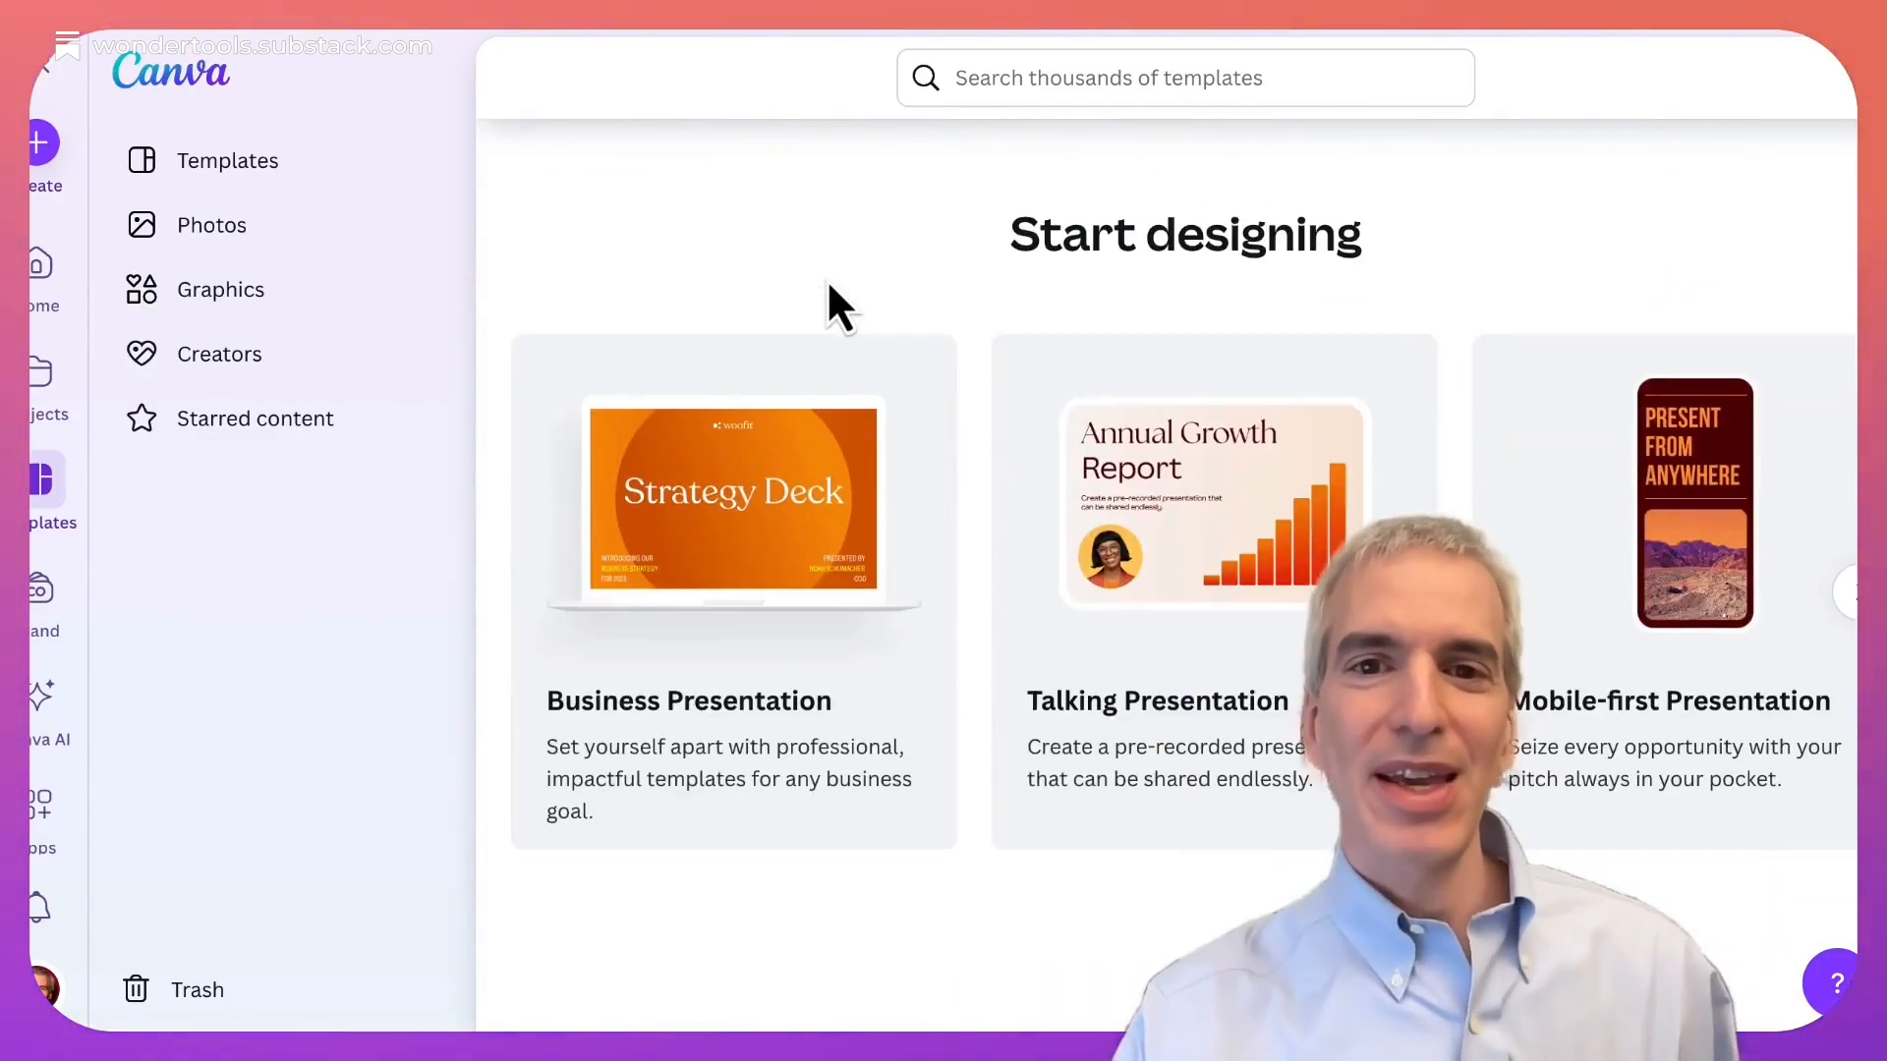
pyautogui.scroll(-5, 845, 421)
pyautogui.scroll(7, 851, 442)
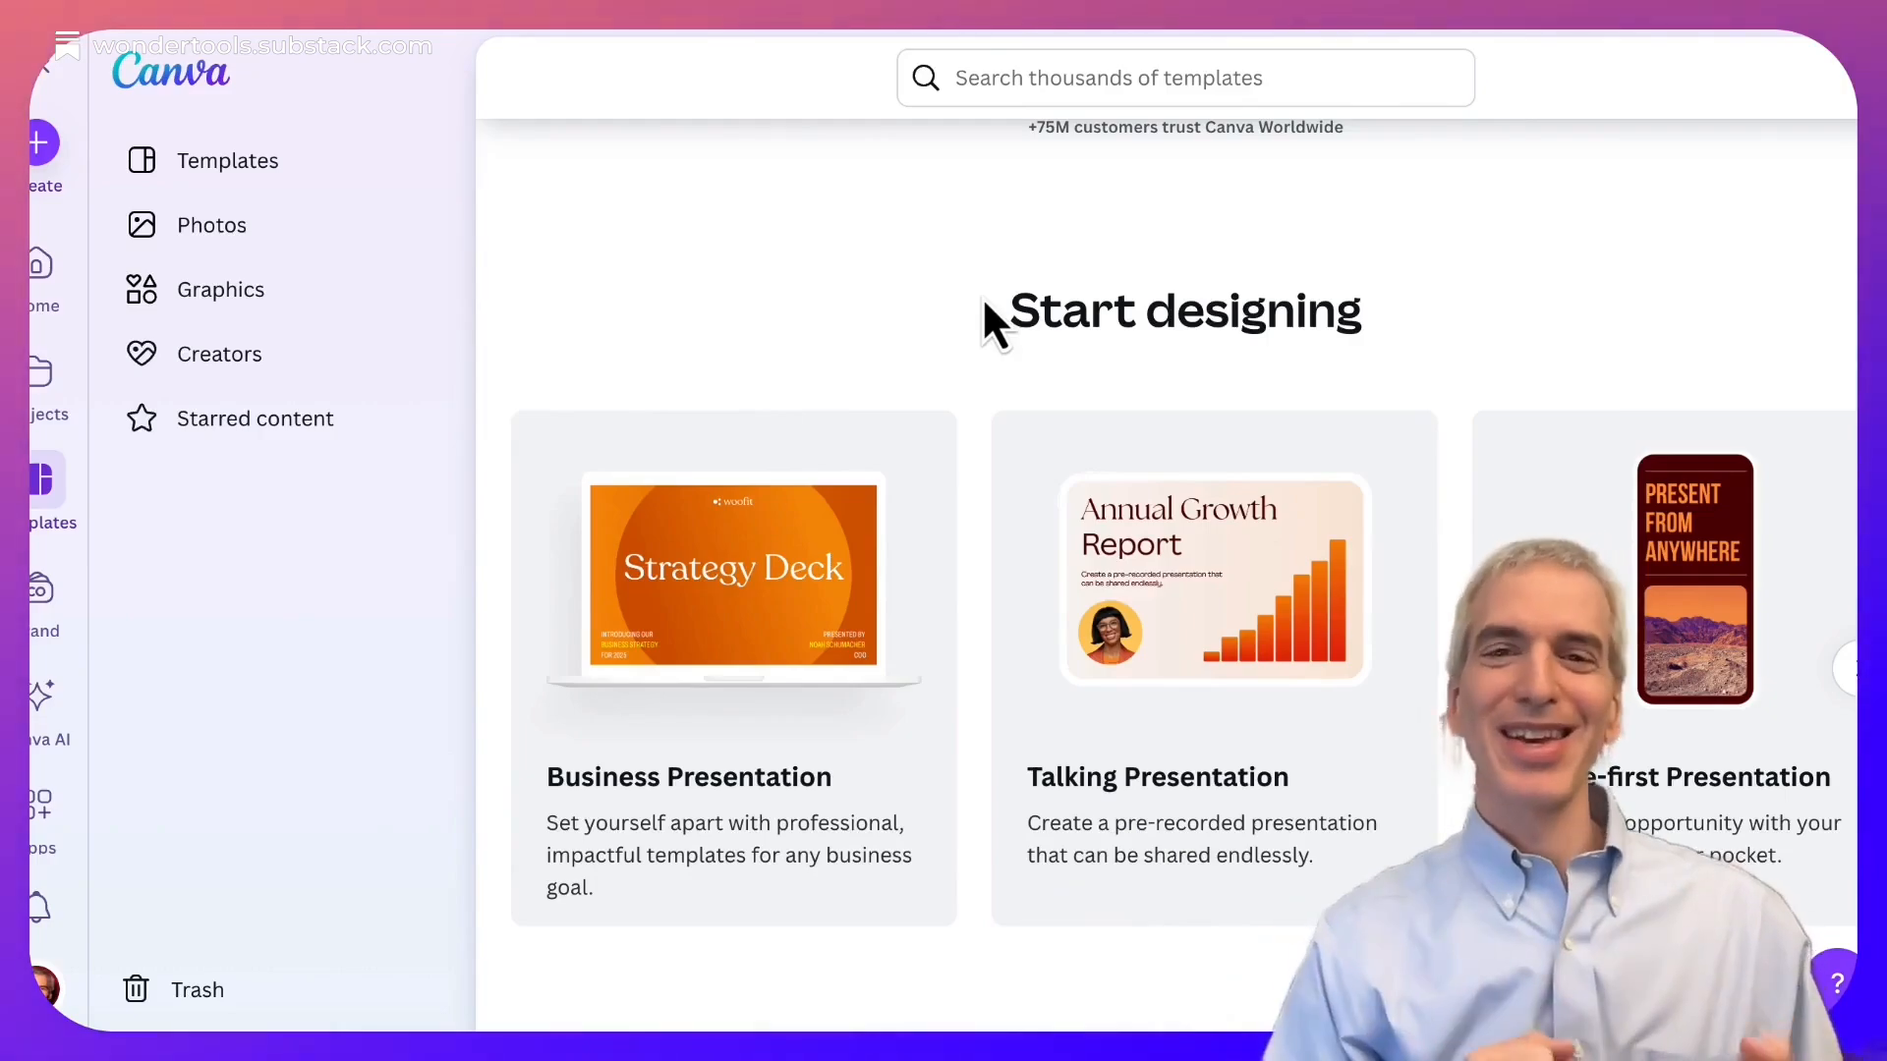
pyautogui.scroll(-6, 983, 305)
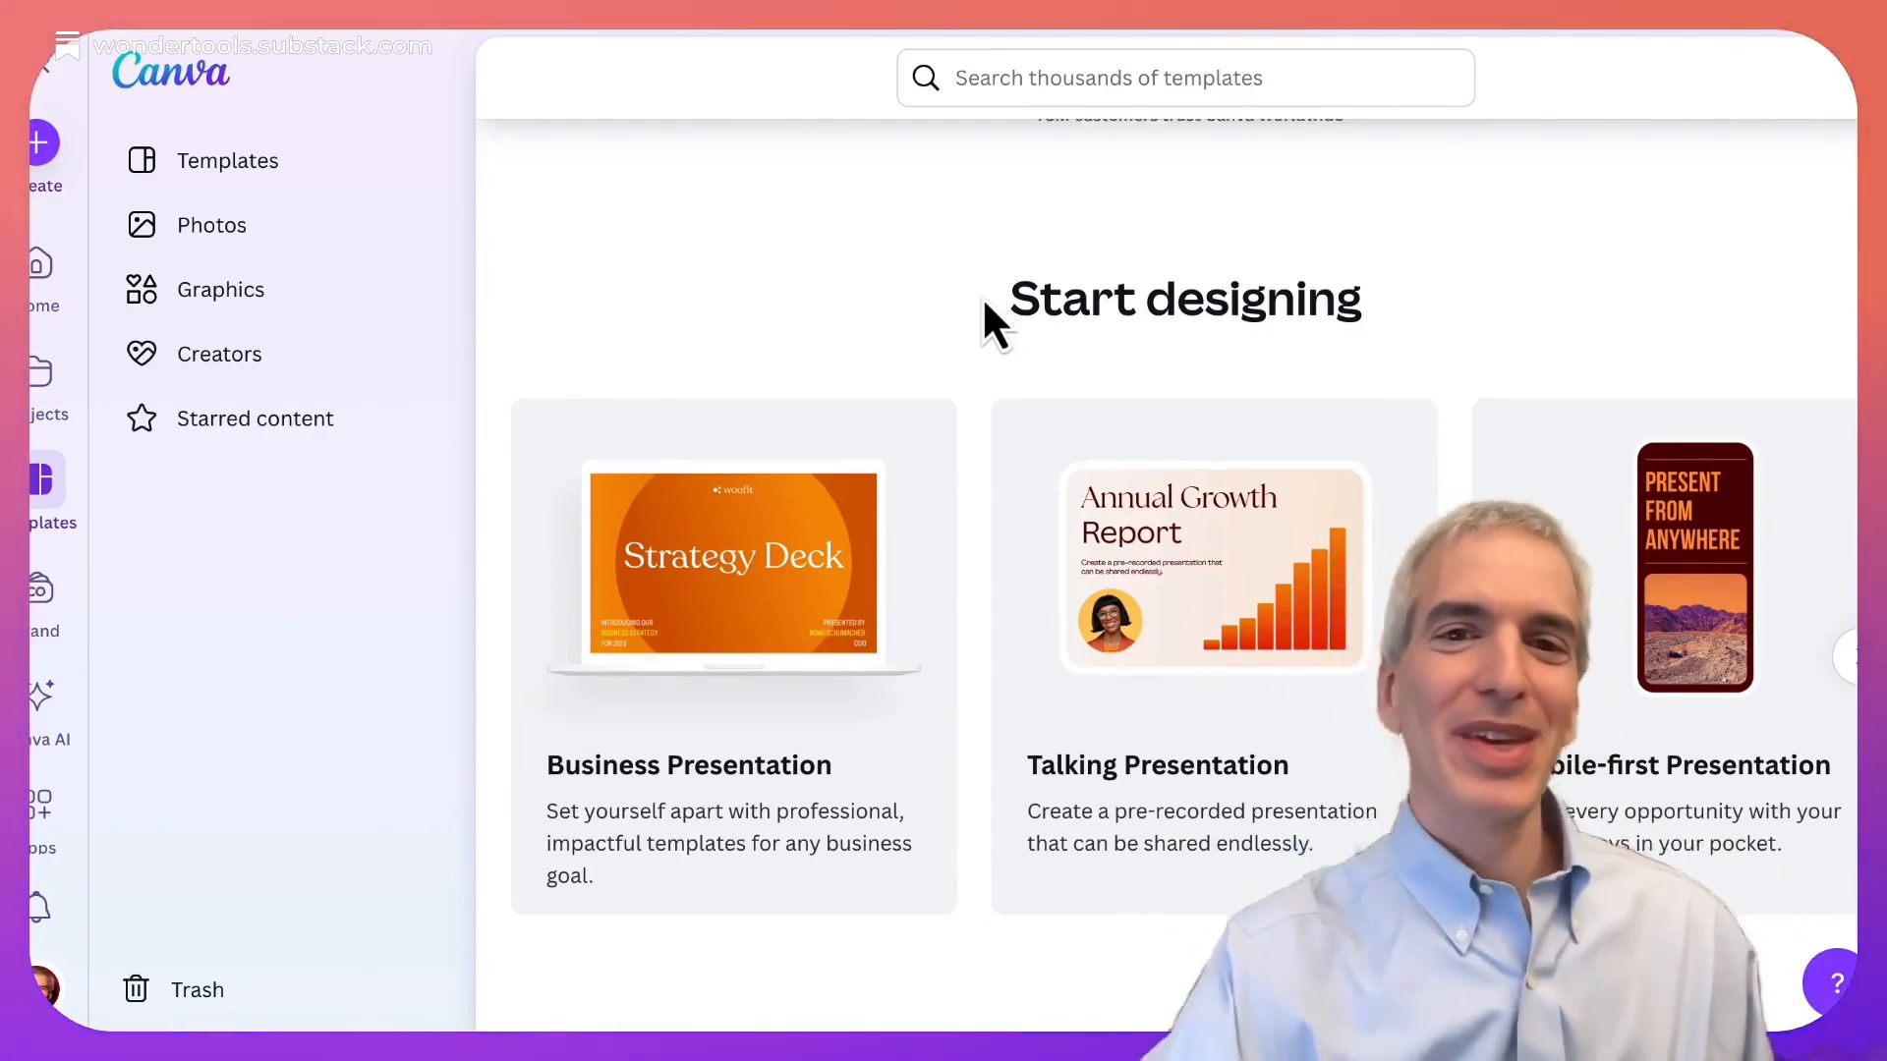
pyautogui.scroll(-1, 984, 304)
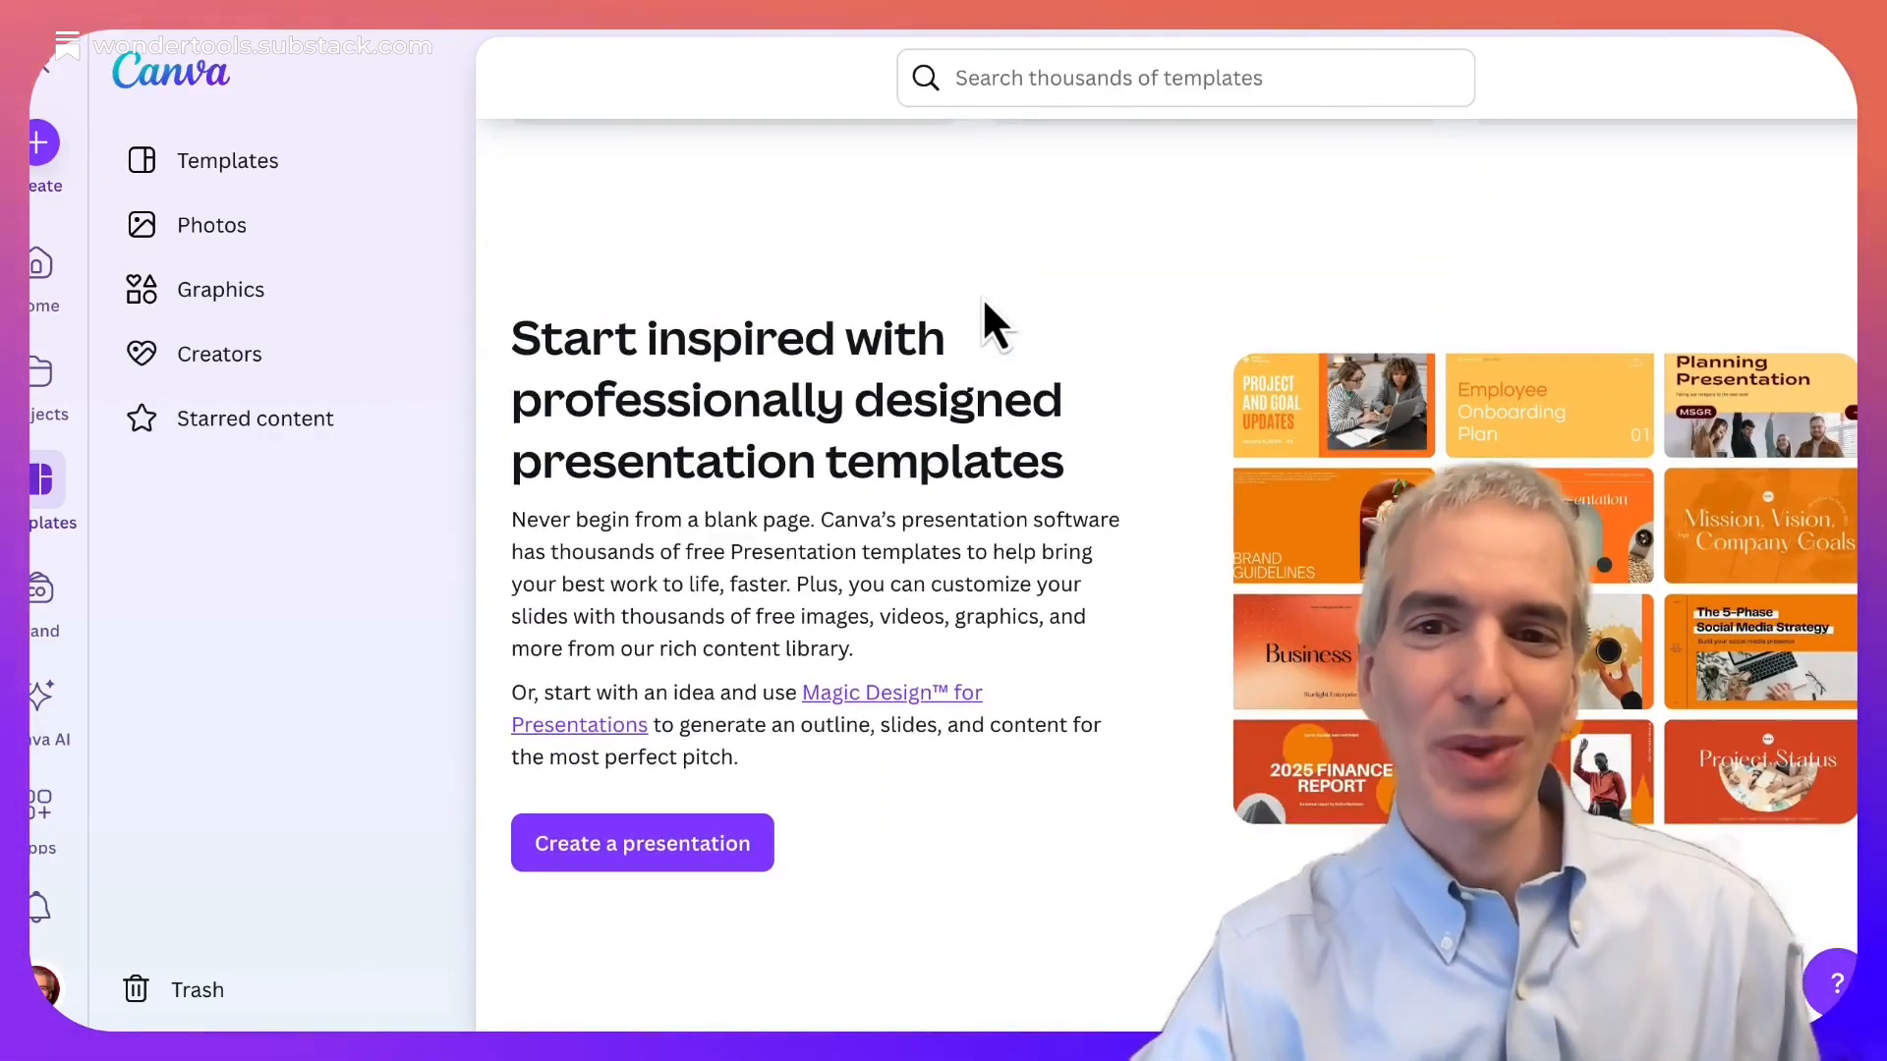
pyautogui.scroll(-10, 984, 304)
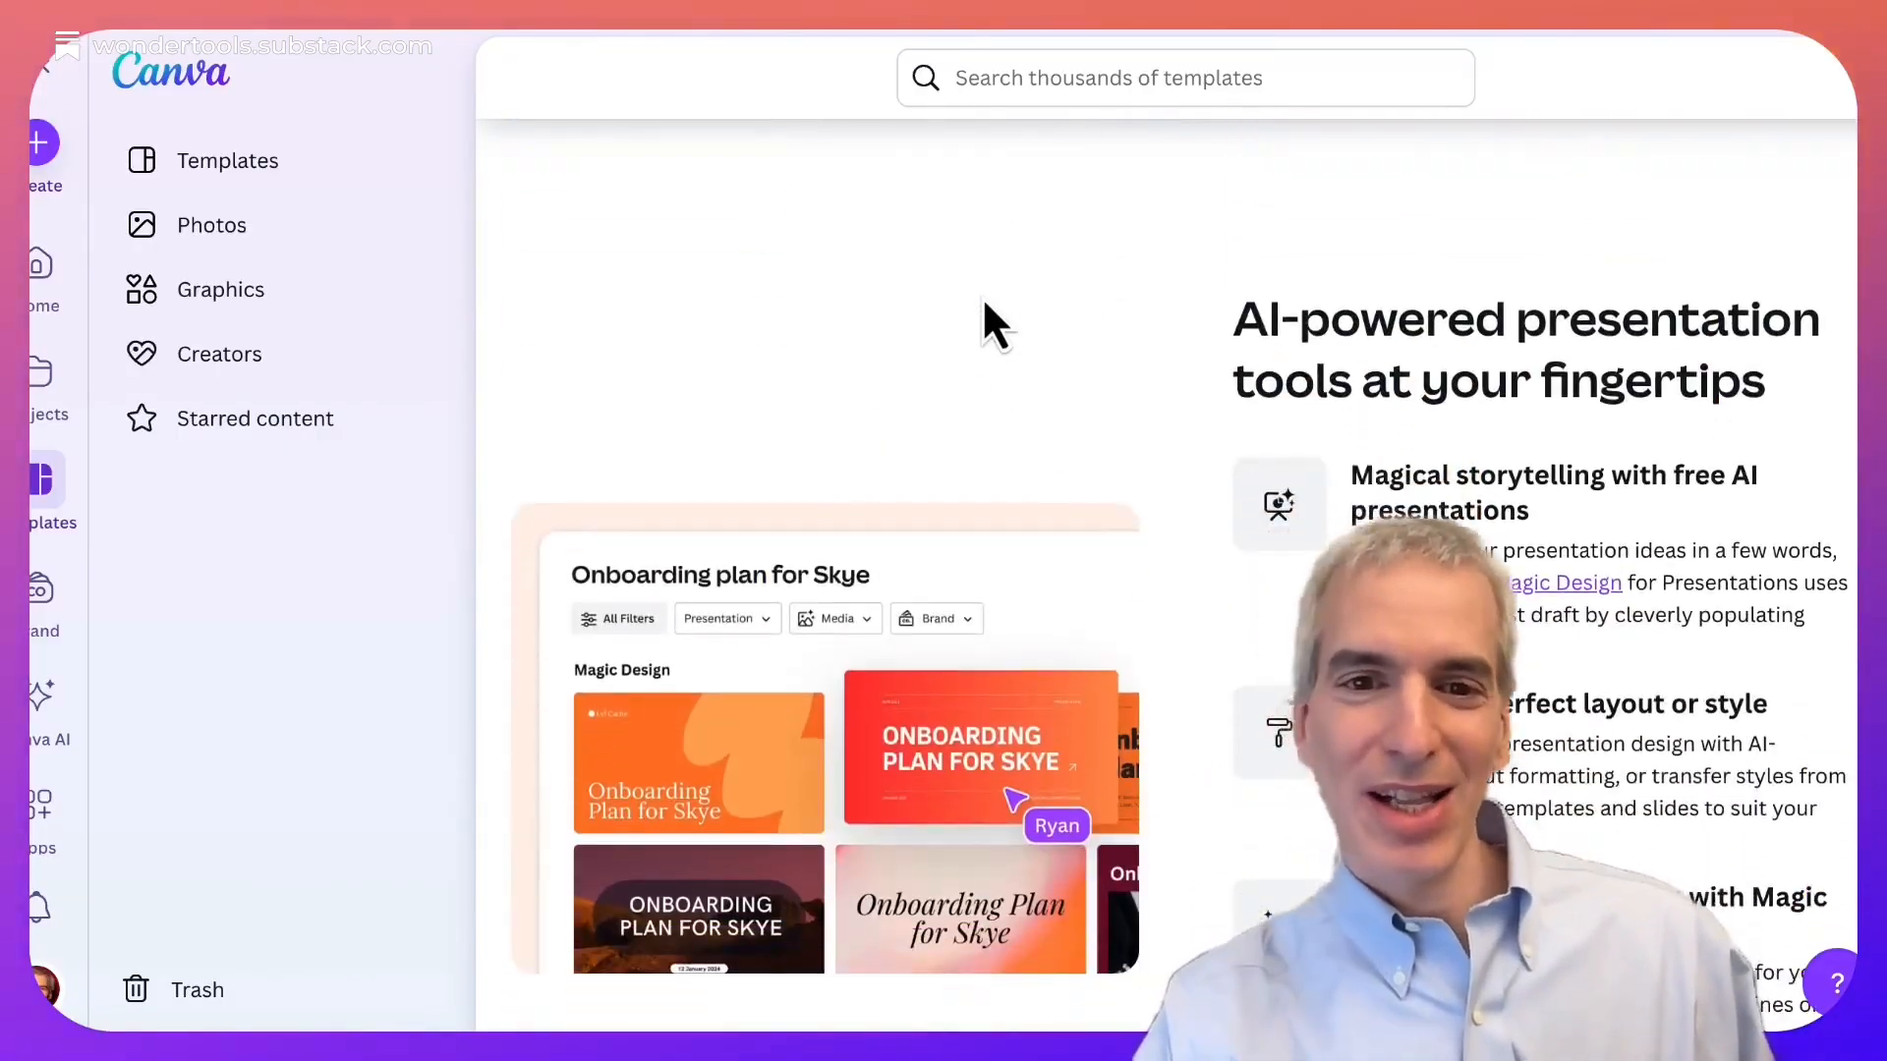
pyautogui.scroll(-5, 984, 302)
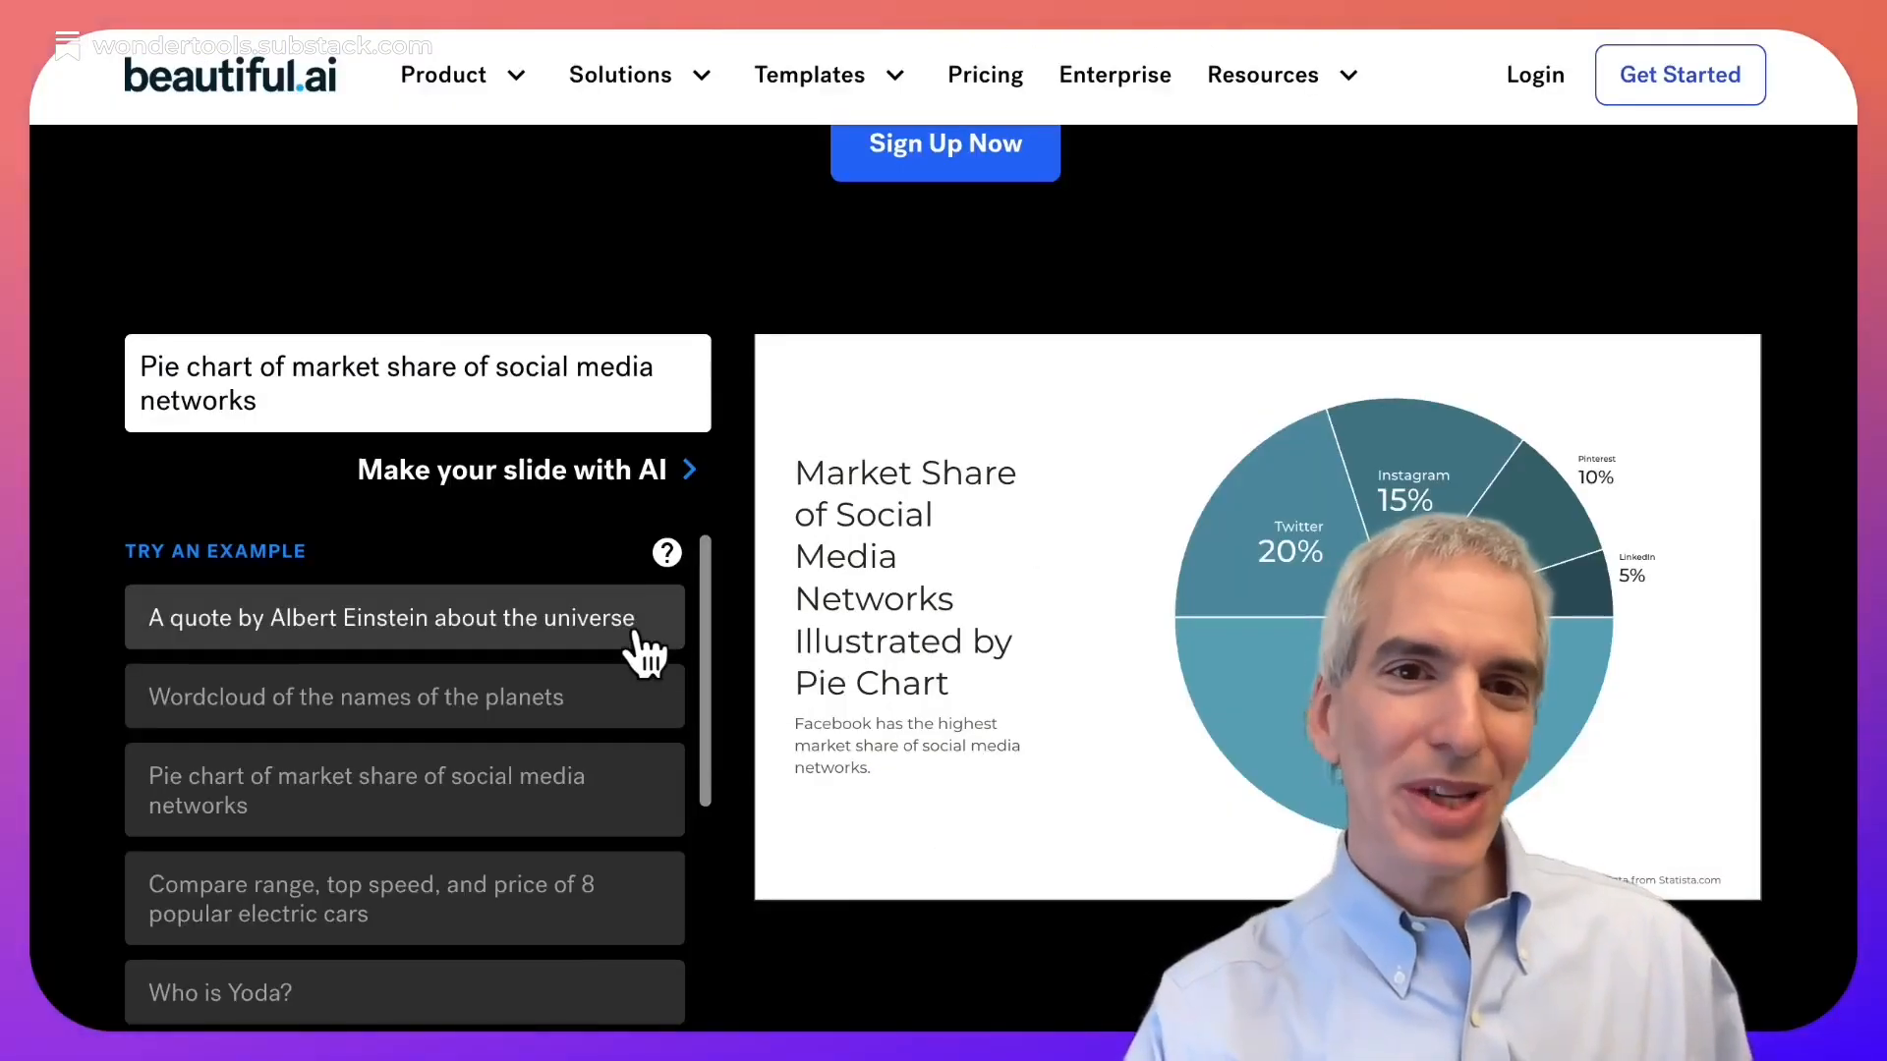
# Step: Examine the AI slide maker and its example prompts on the Beautiful.ai homepage
pyautogui.scroll(7, 639, 644)
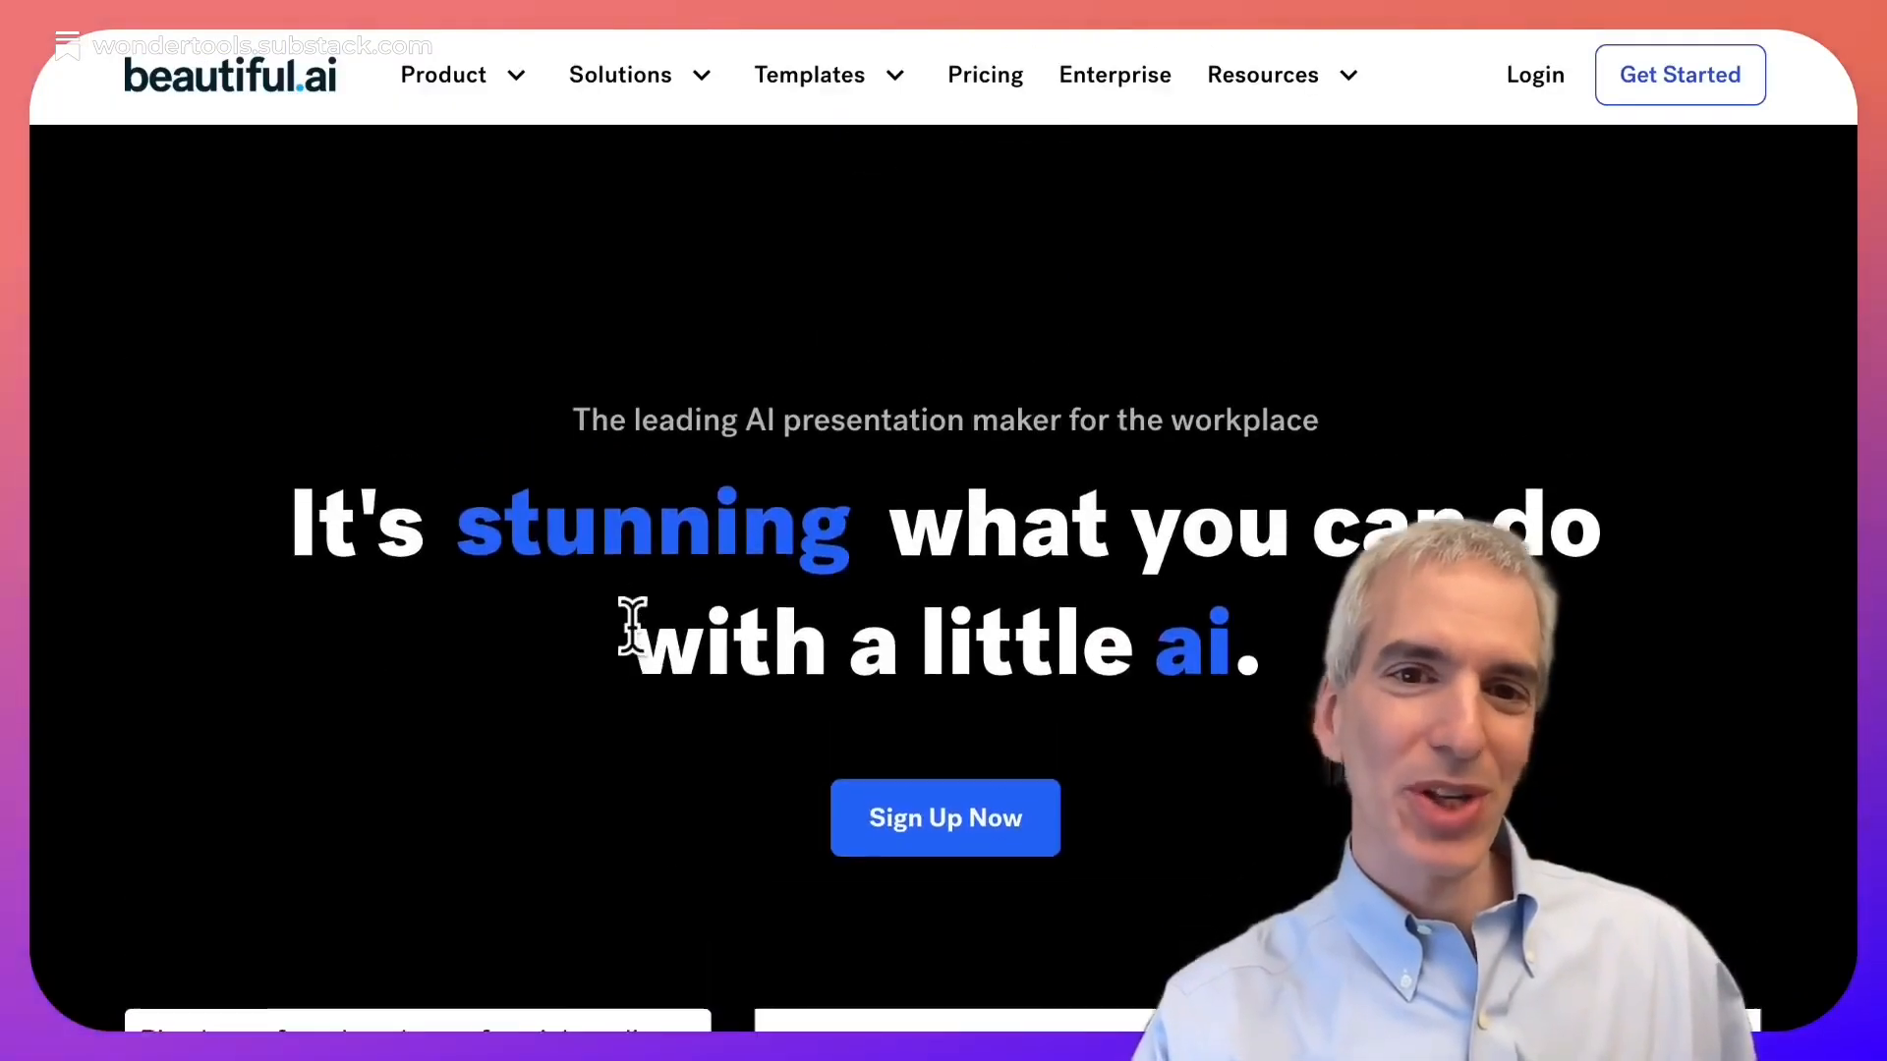
pyautogui.scroll(-1, 633, 634)
pyautogui.scroll(-6, 633, 634)
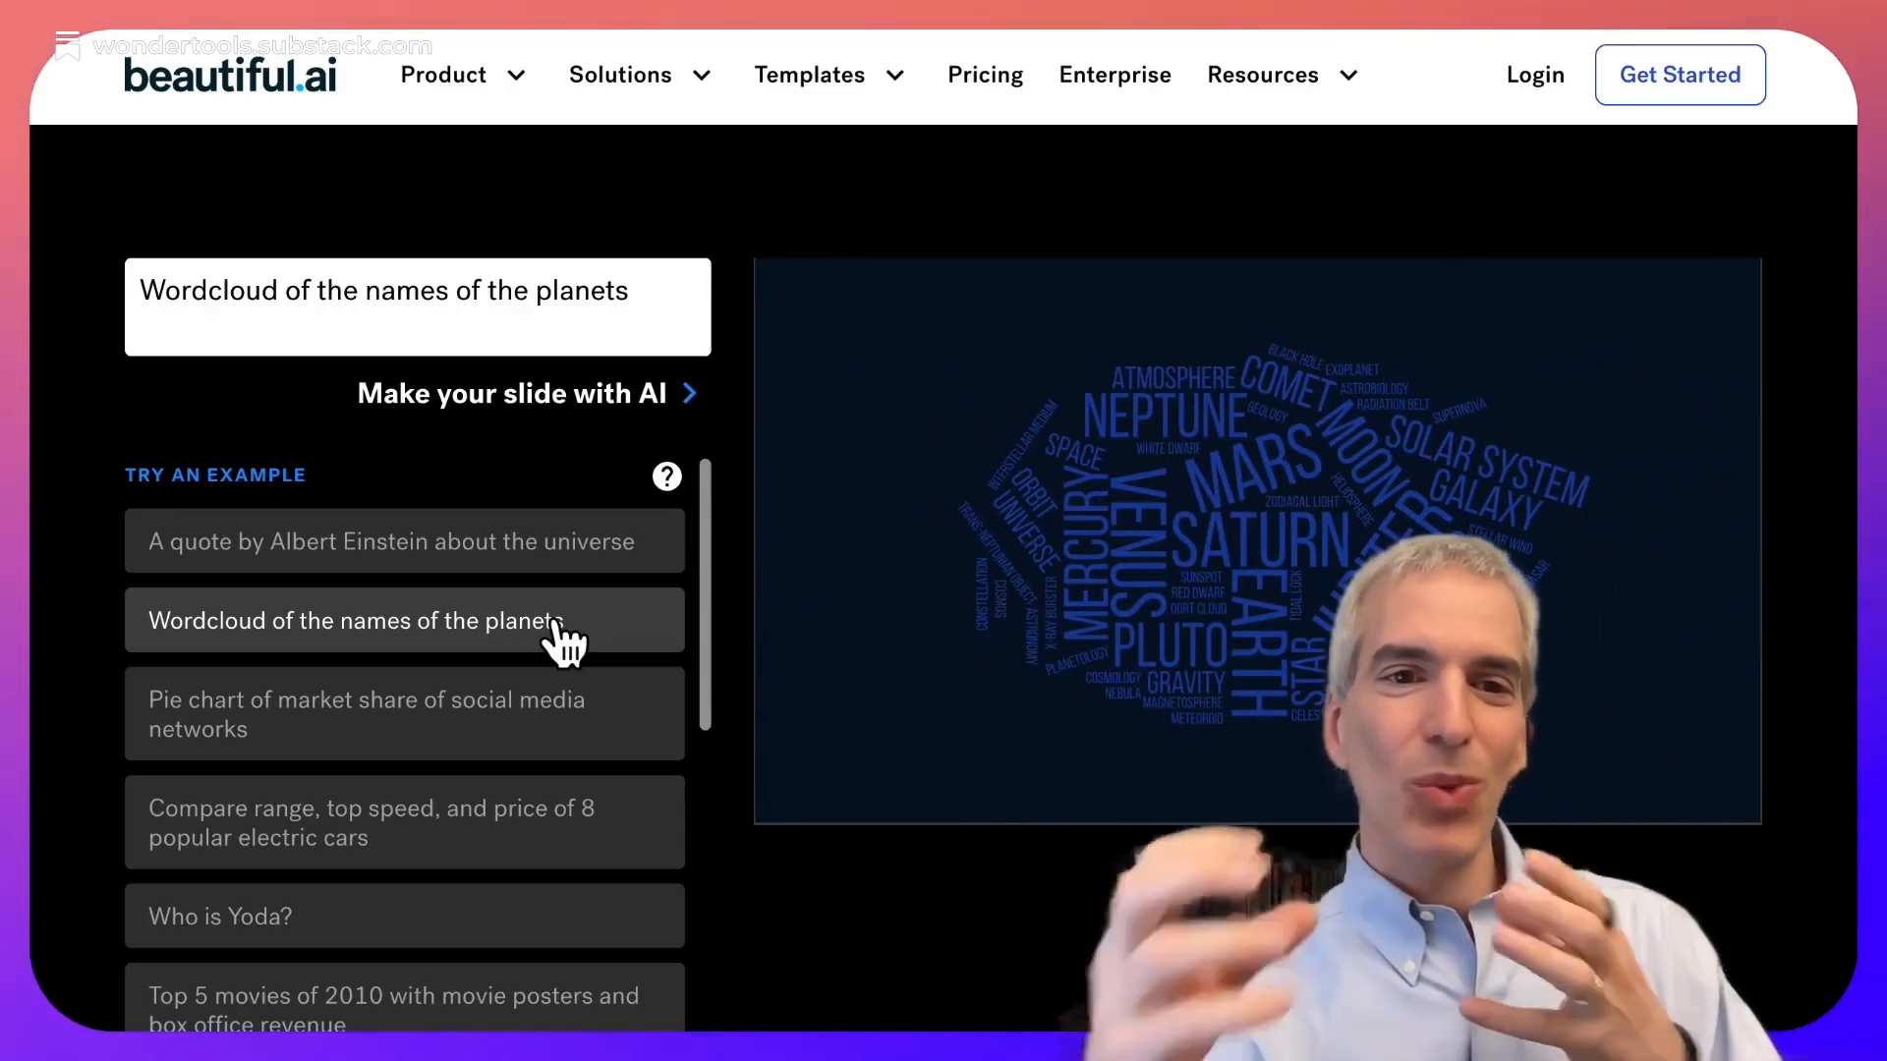
# Step: Preview the AI slide examples for the social media pie chart, electric car comparison, Yoda and four-step blog post prompts
pyautogui.click(514, 735)
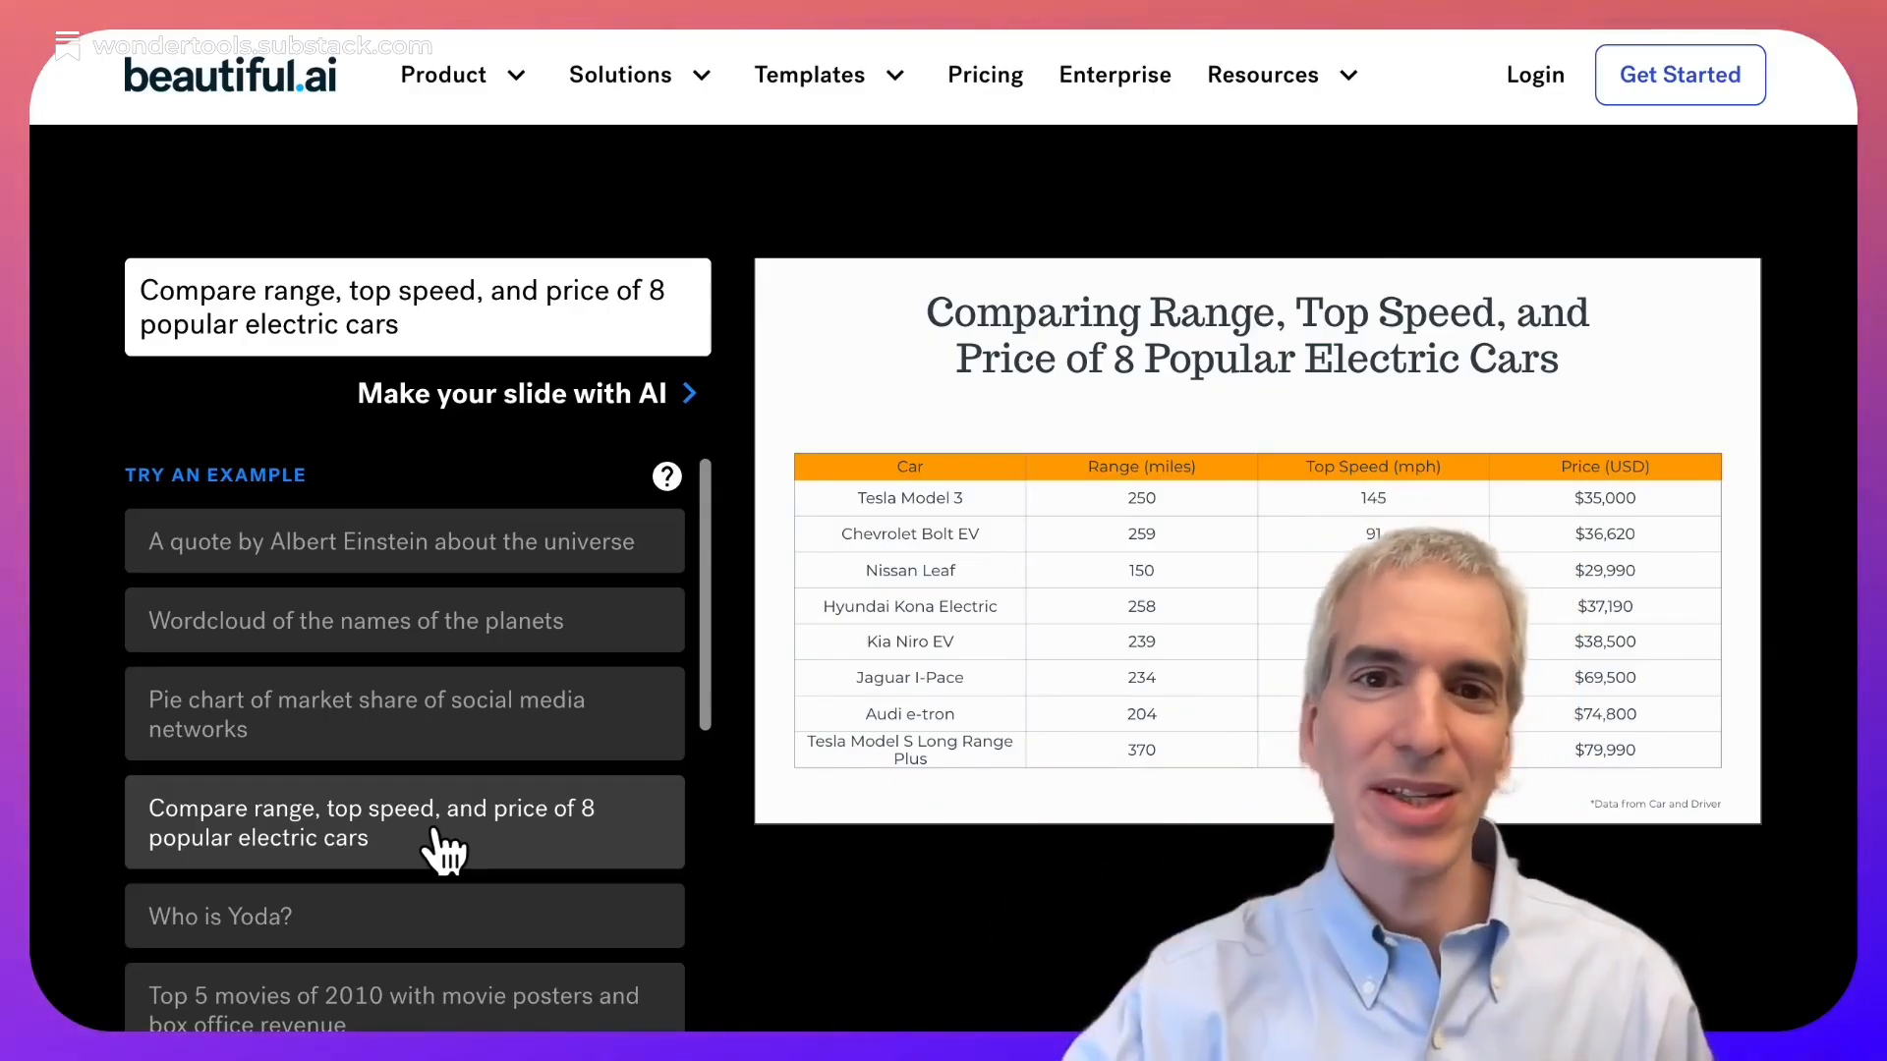
pyautogui.click(369, 915)
pyautogui.scroll(-2, 417, 813)
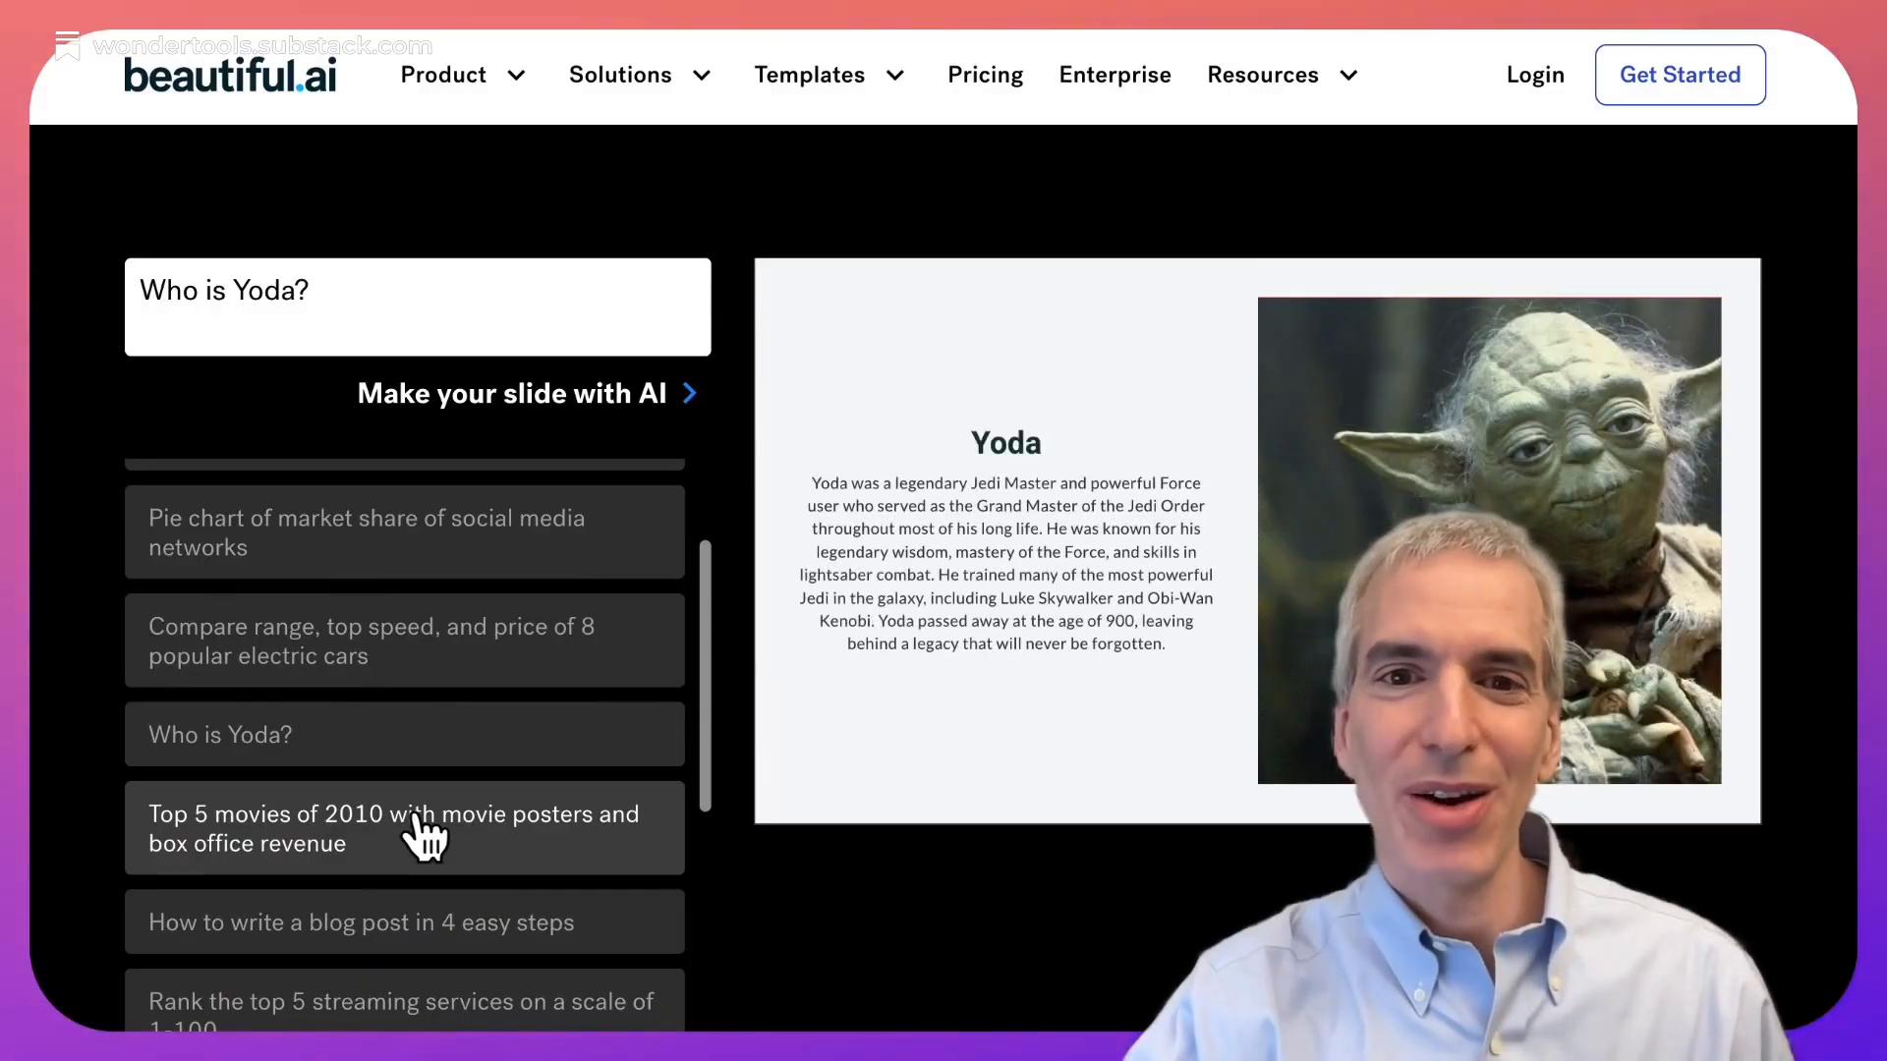
pyautogui.click(391, 921)
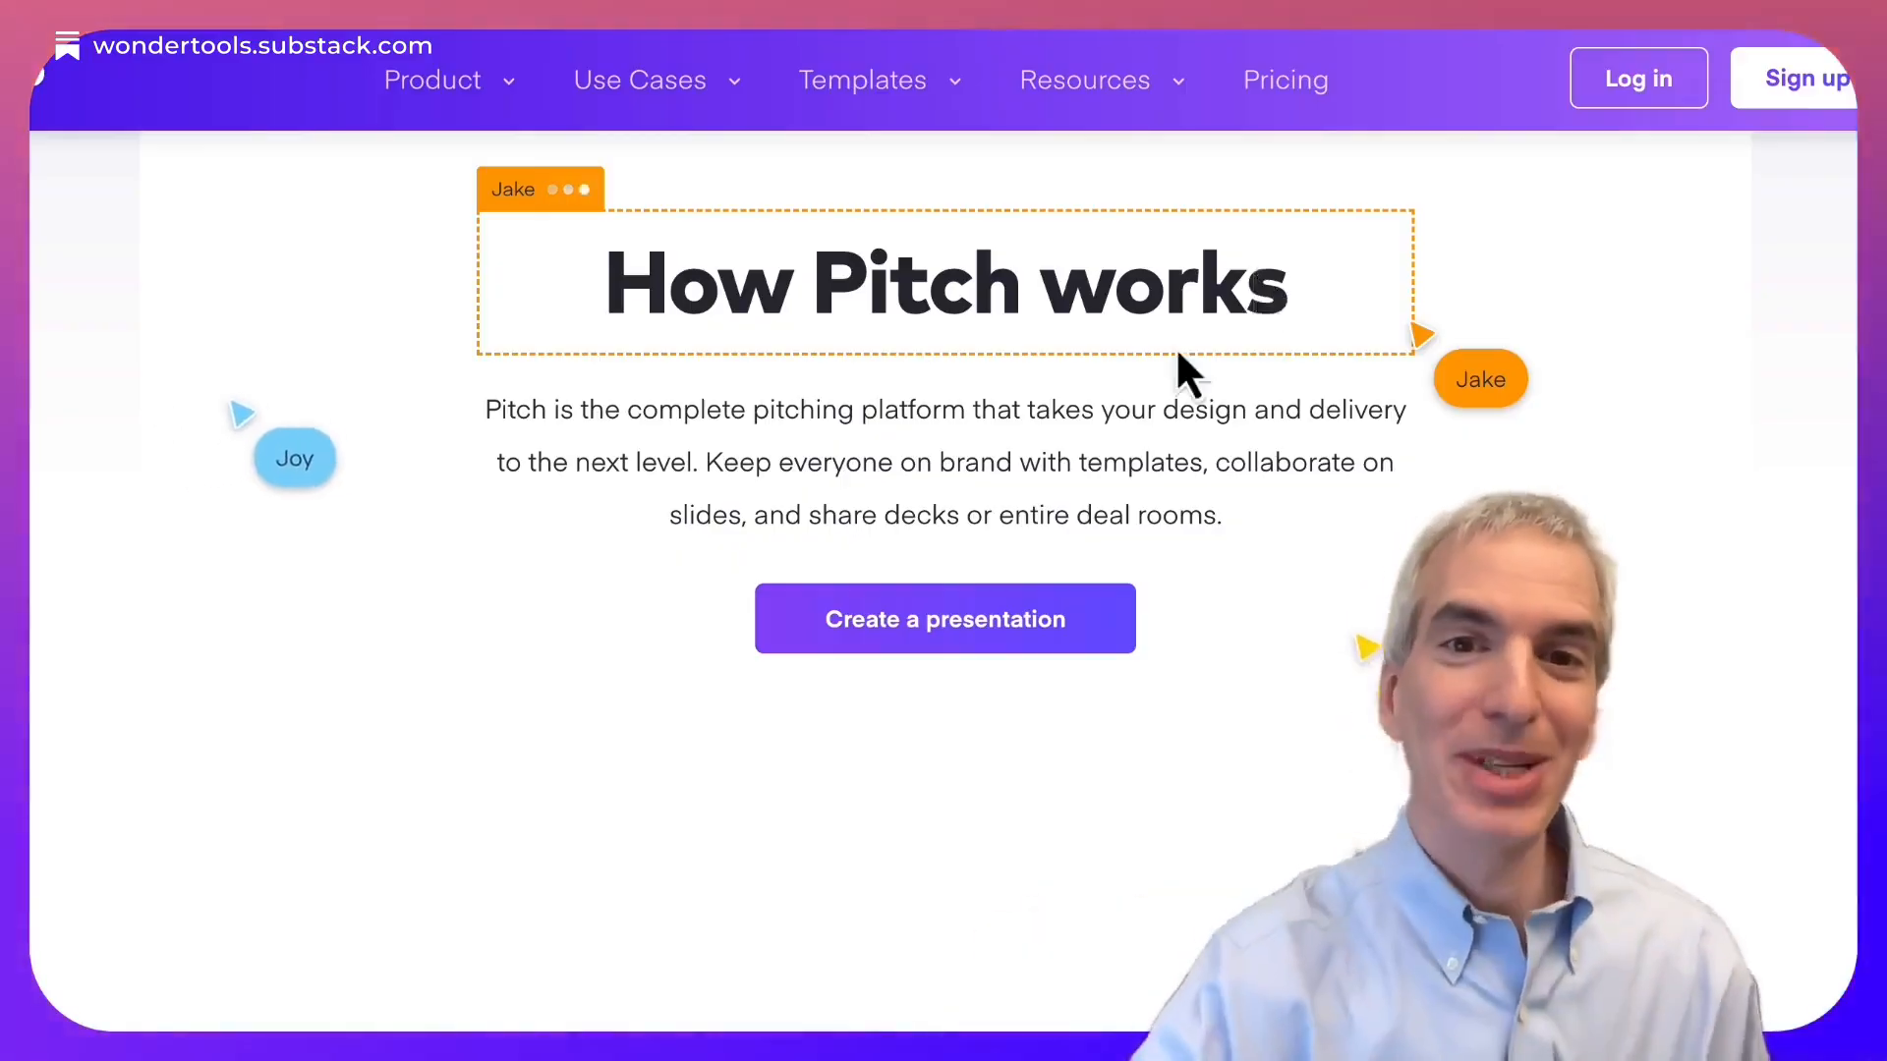
# Step: Switch to Pitch's homepage and examine its product introduction and the demos of slide collaboration and link analytics
pyautogui.scroll(15, 1179, 353)
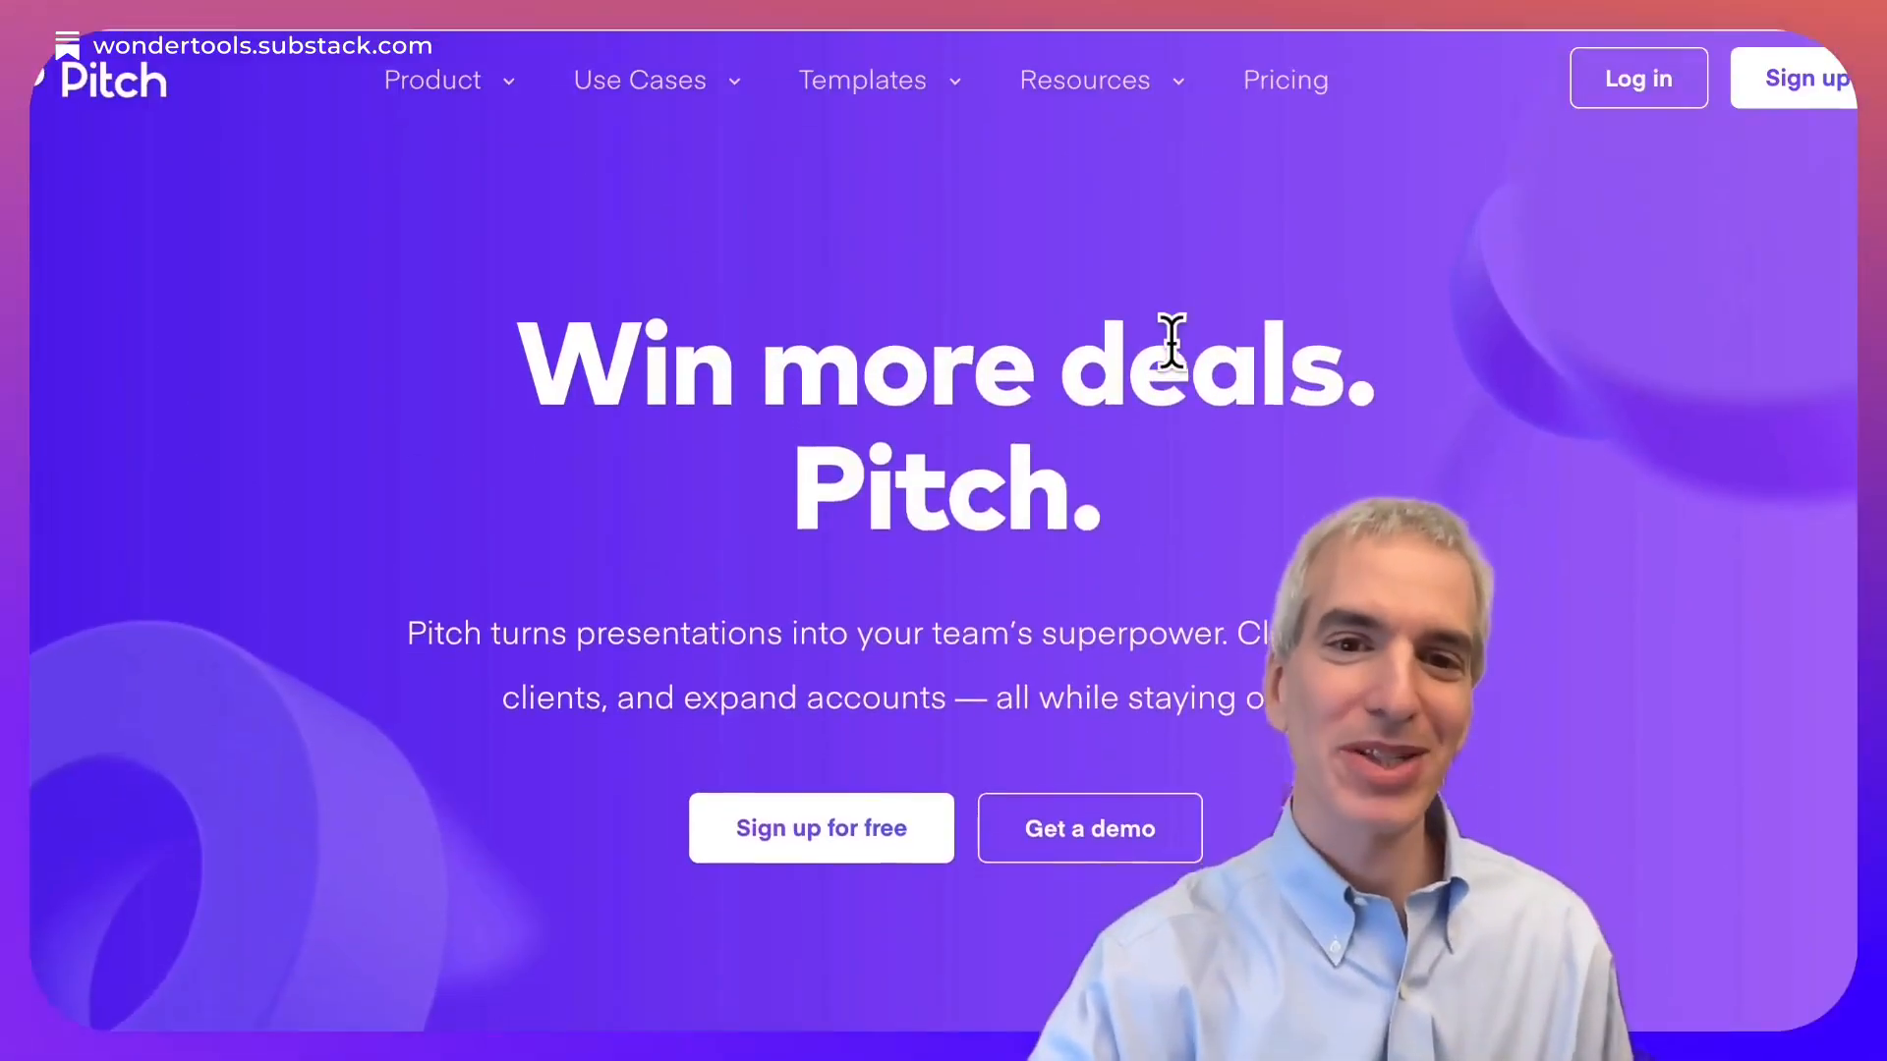
pyautogui.scroll(-3, 1180, 353)
pyautogui.scroll(-7, 1172, 346)
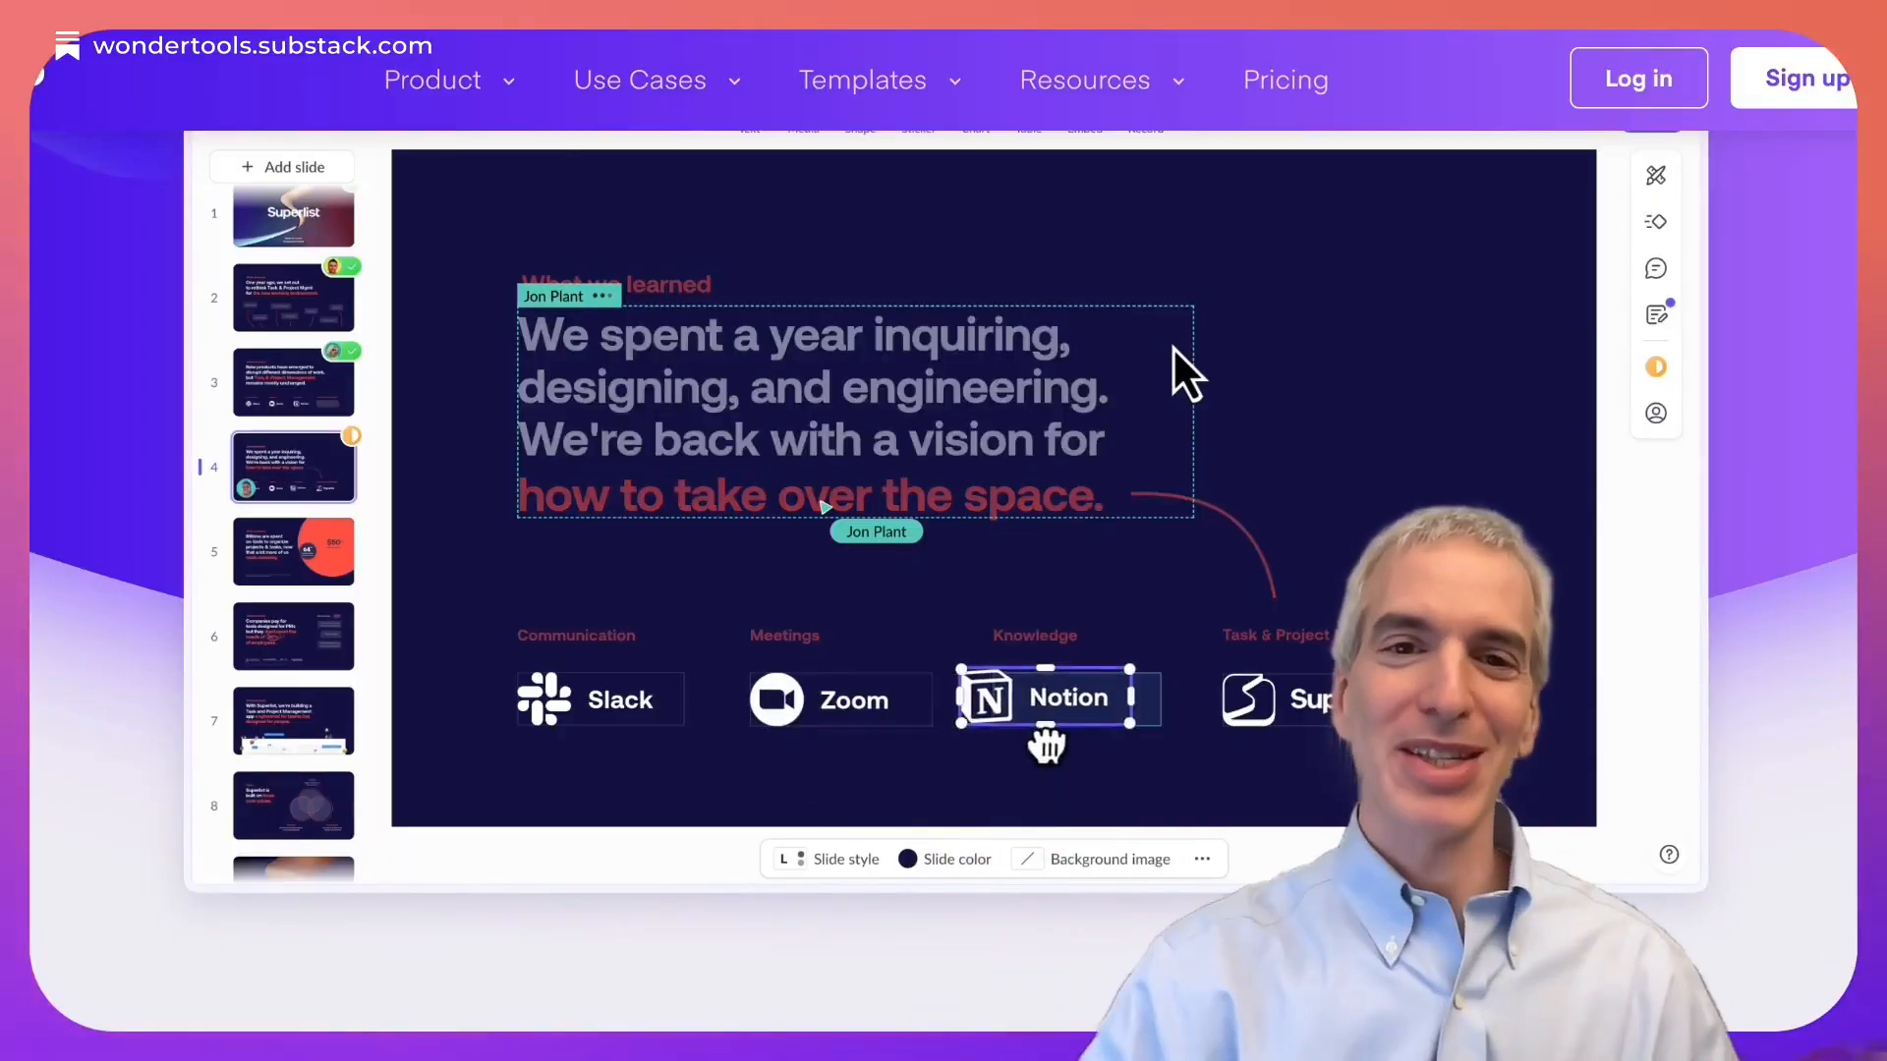
pyautogui.scroll(1, 1172, 346)
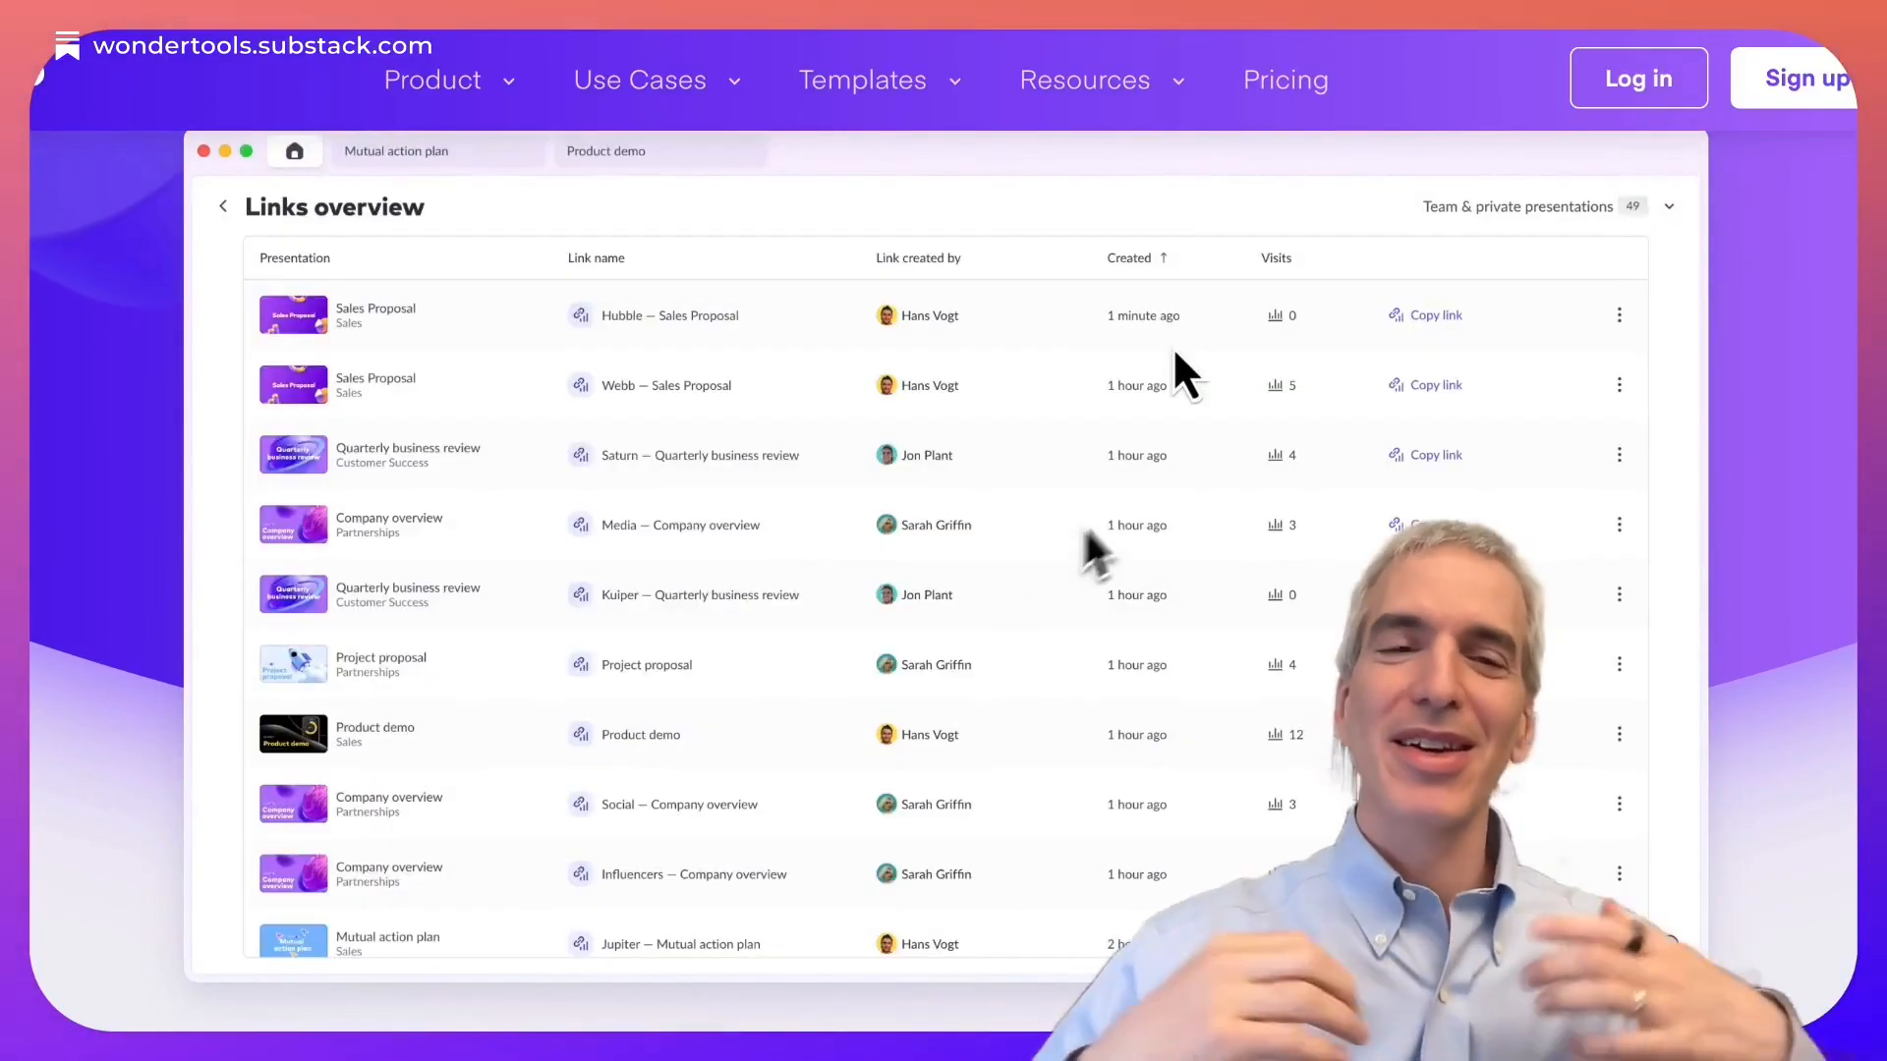
pyautogui.scroll(5, 1174, 355)
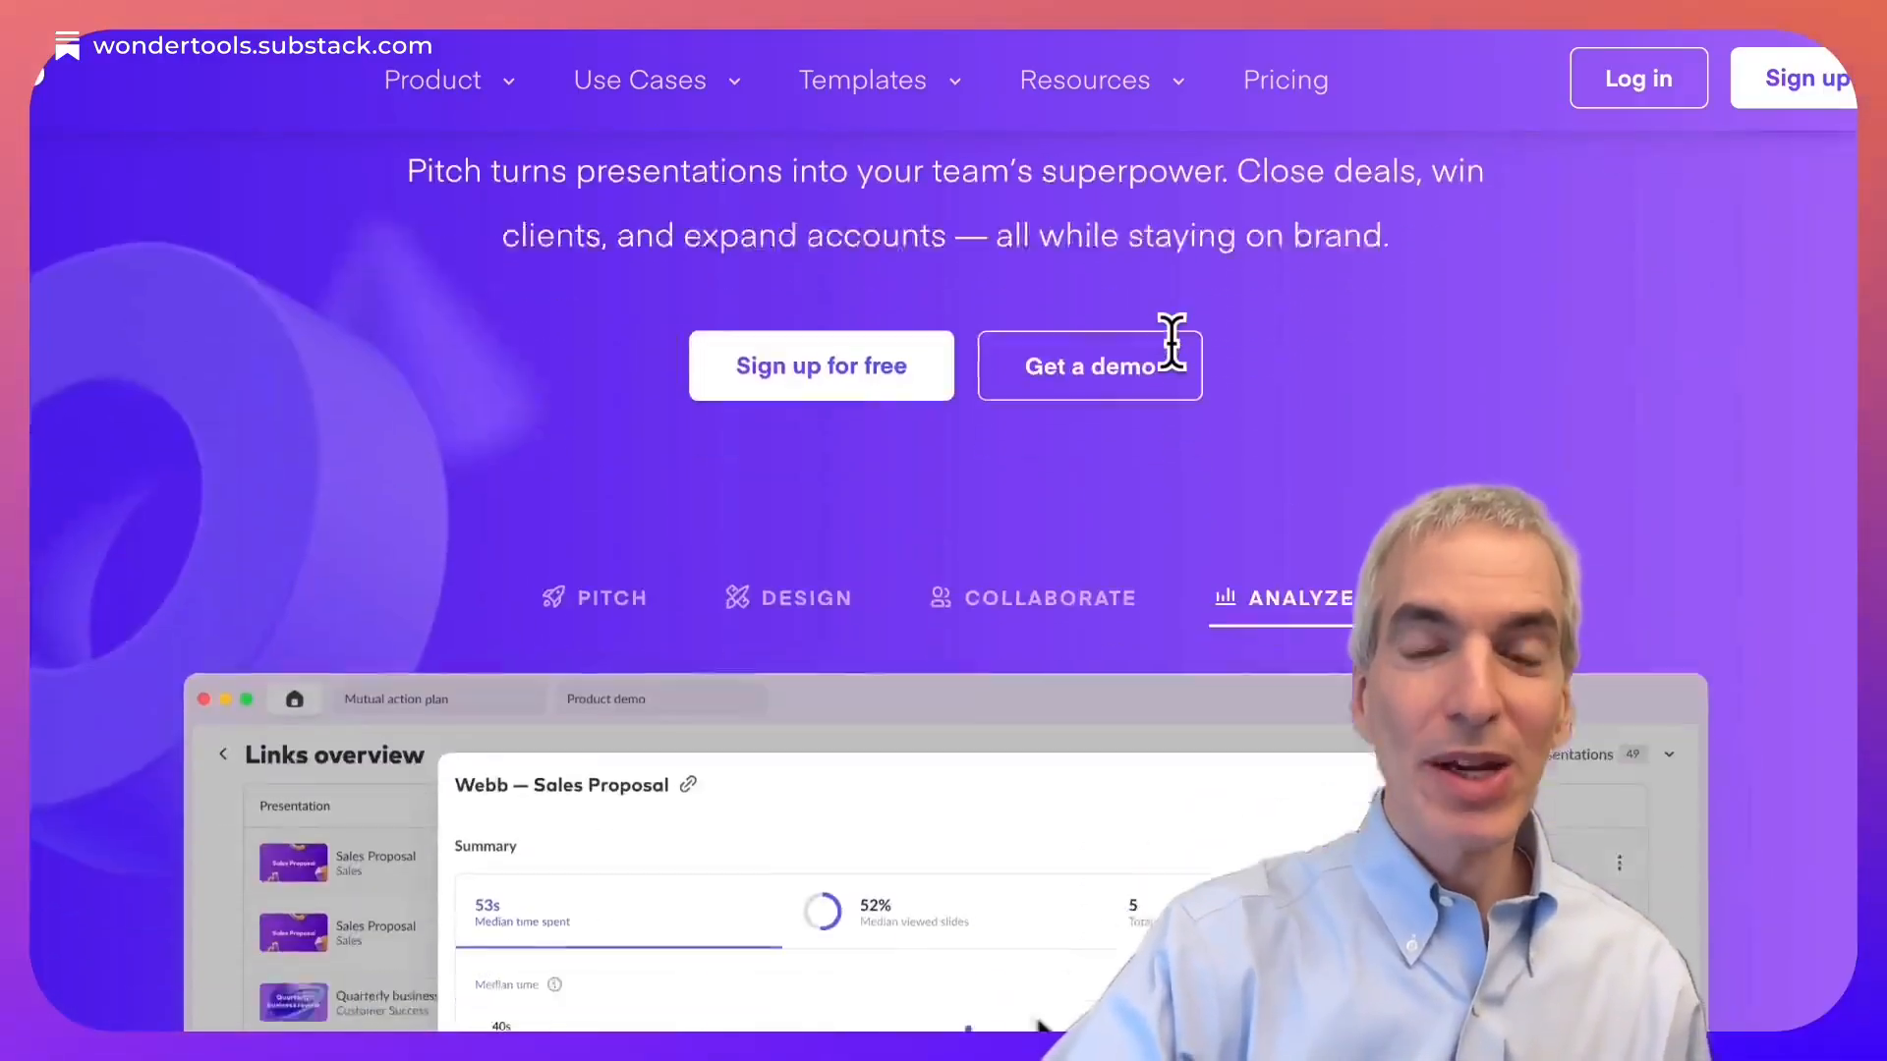
pyautogui.scroll(-4, 1179, 370)
pyautogui.scroll(-1, 1177, 442)
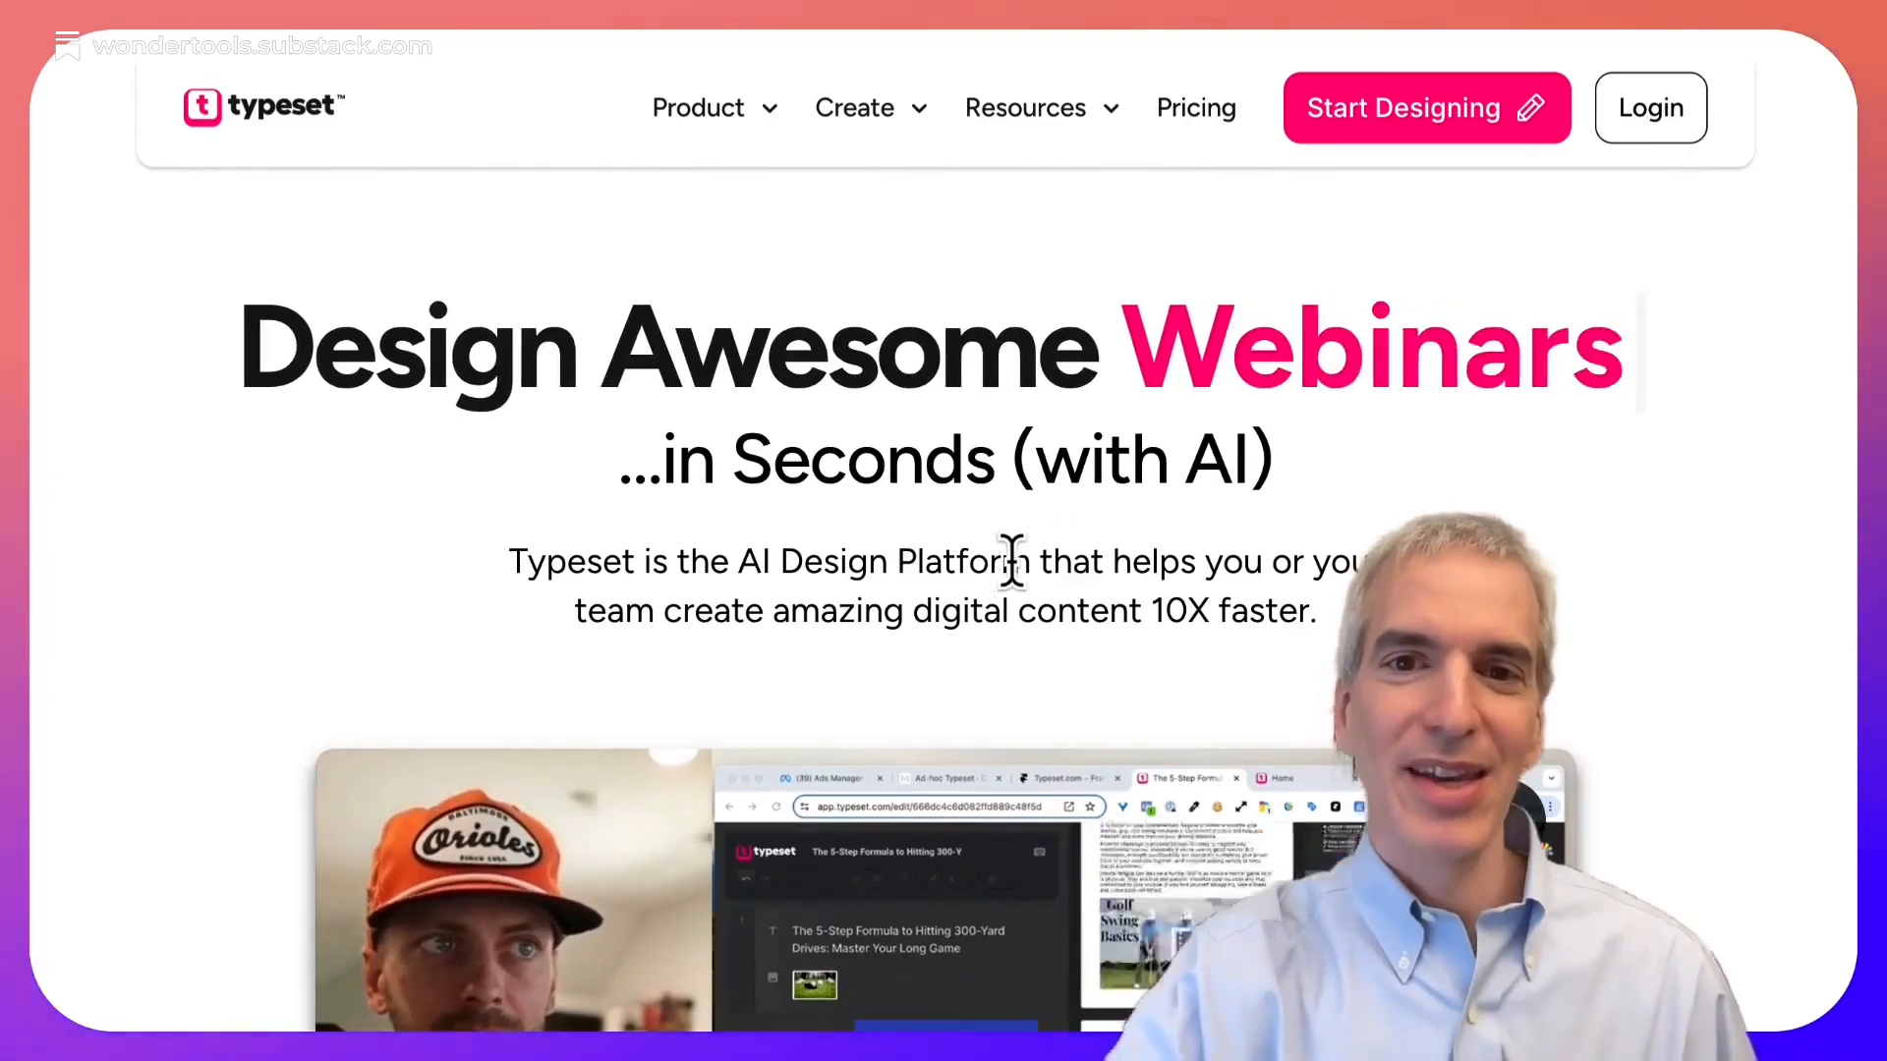
# Step: Switch to Typeset's homepage and review its AI design introduction and the section on content creation problems
pyautogui.scroll(-3, 1240, 535)
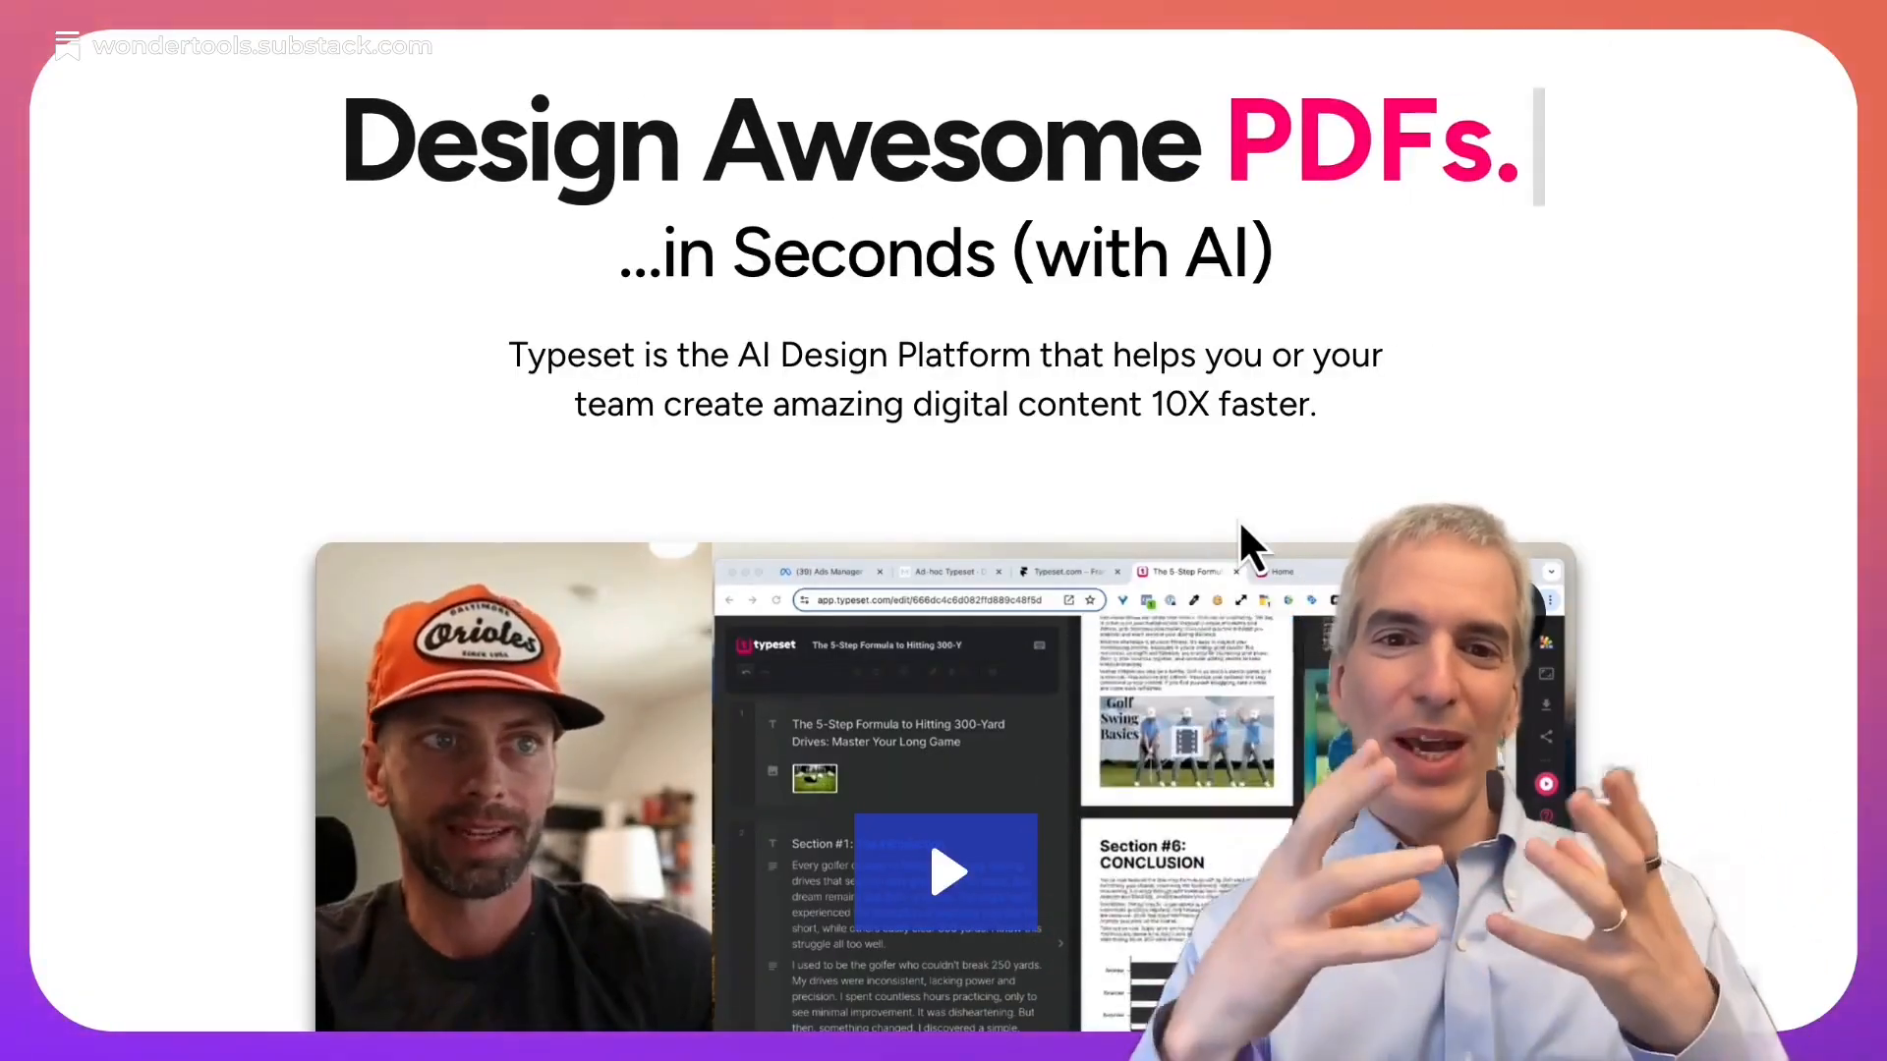
pyautogui.scroll(-10, 1240, 525)
pyautogui.scroll(-6, 1240, 525)
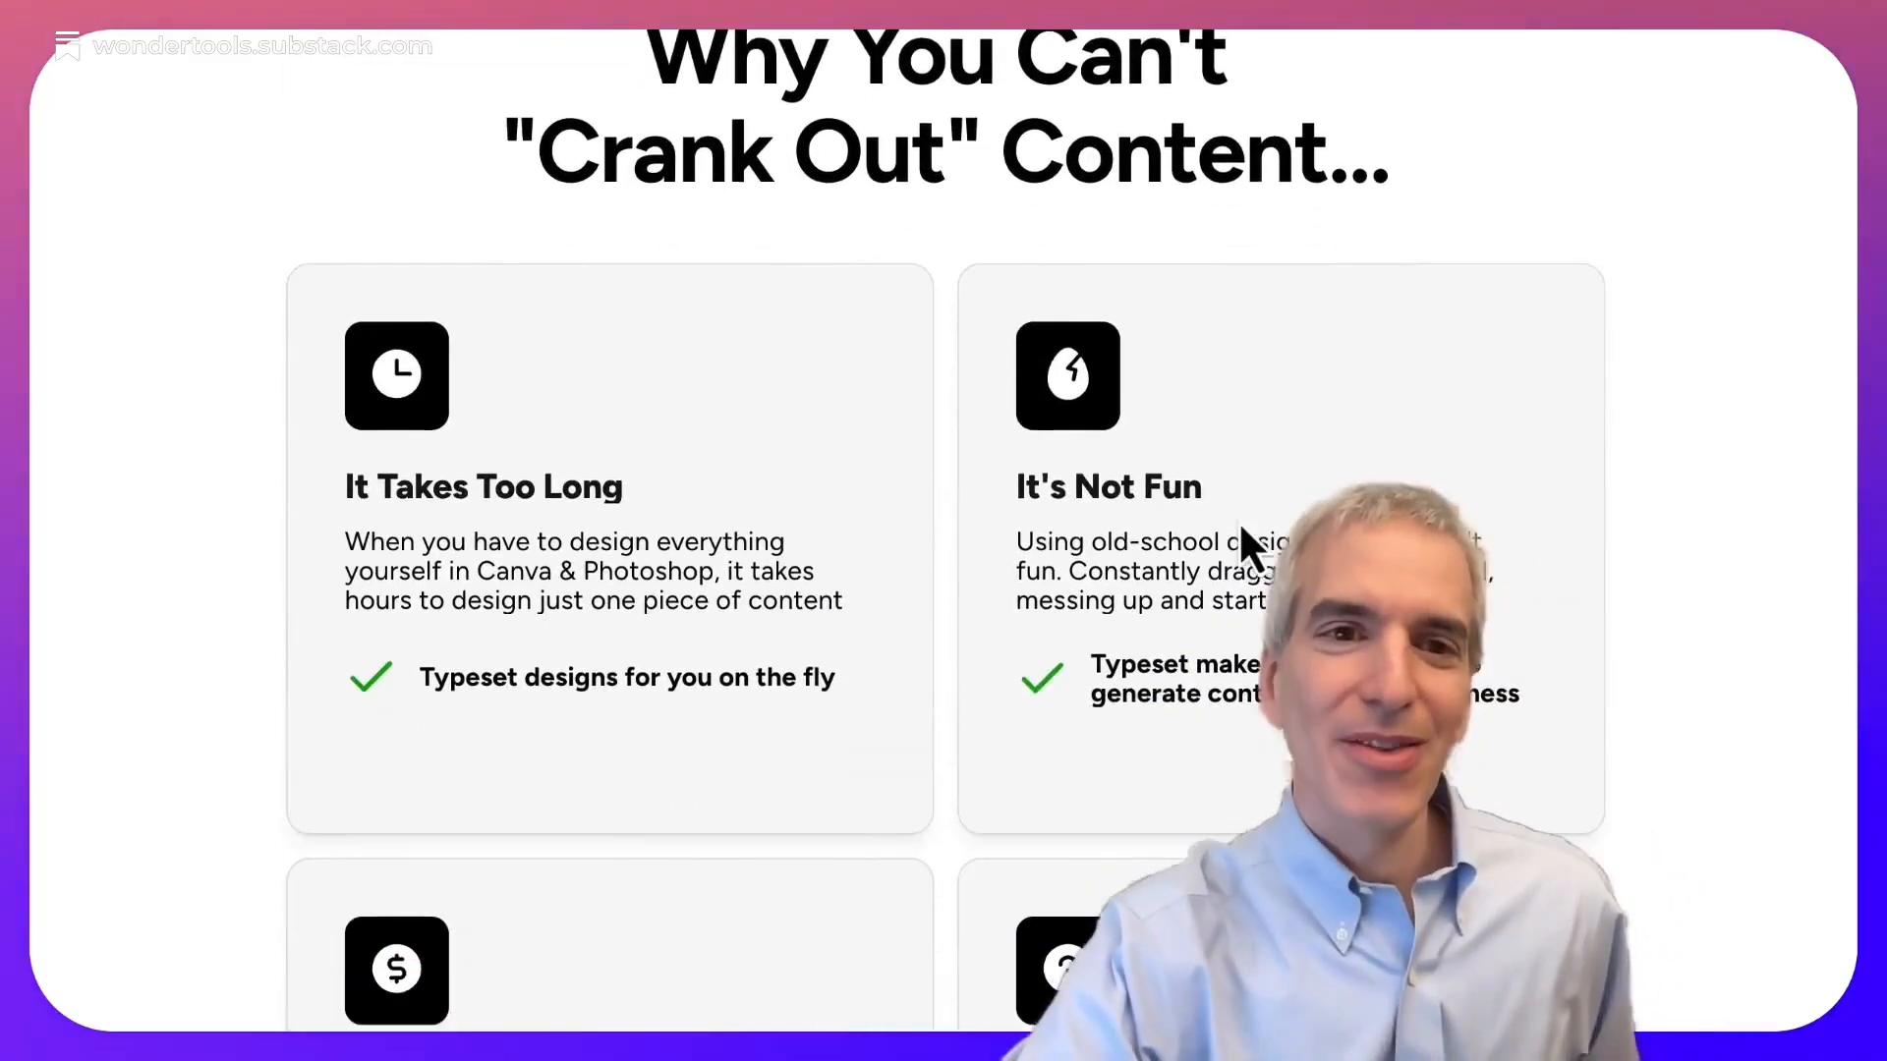
pyautogui.scroll(16, 1205, 434)
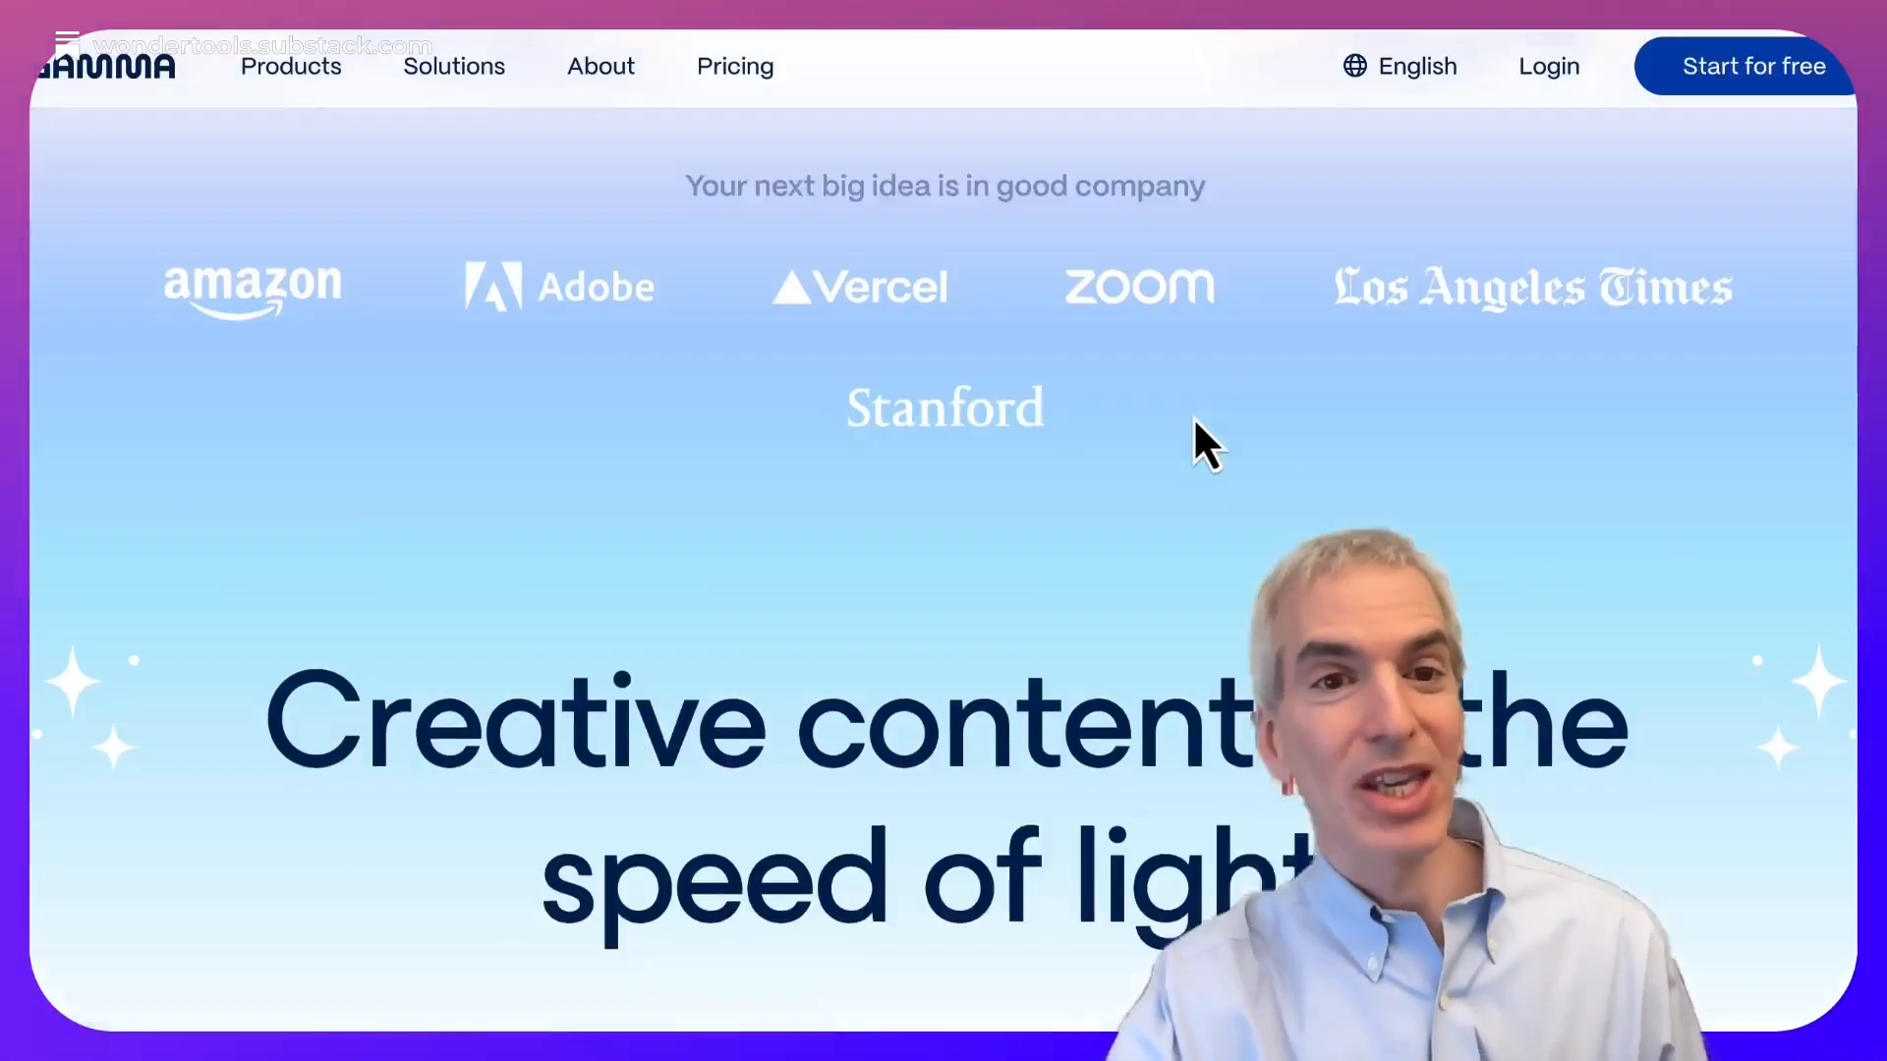
# Step: Switch to Gamma's homepage and browse its product offerings for presentations, documents and social media
pyautogui.scroll(-5, 1193, 417)
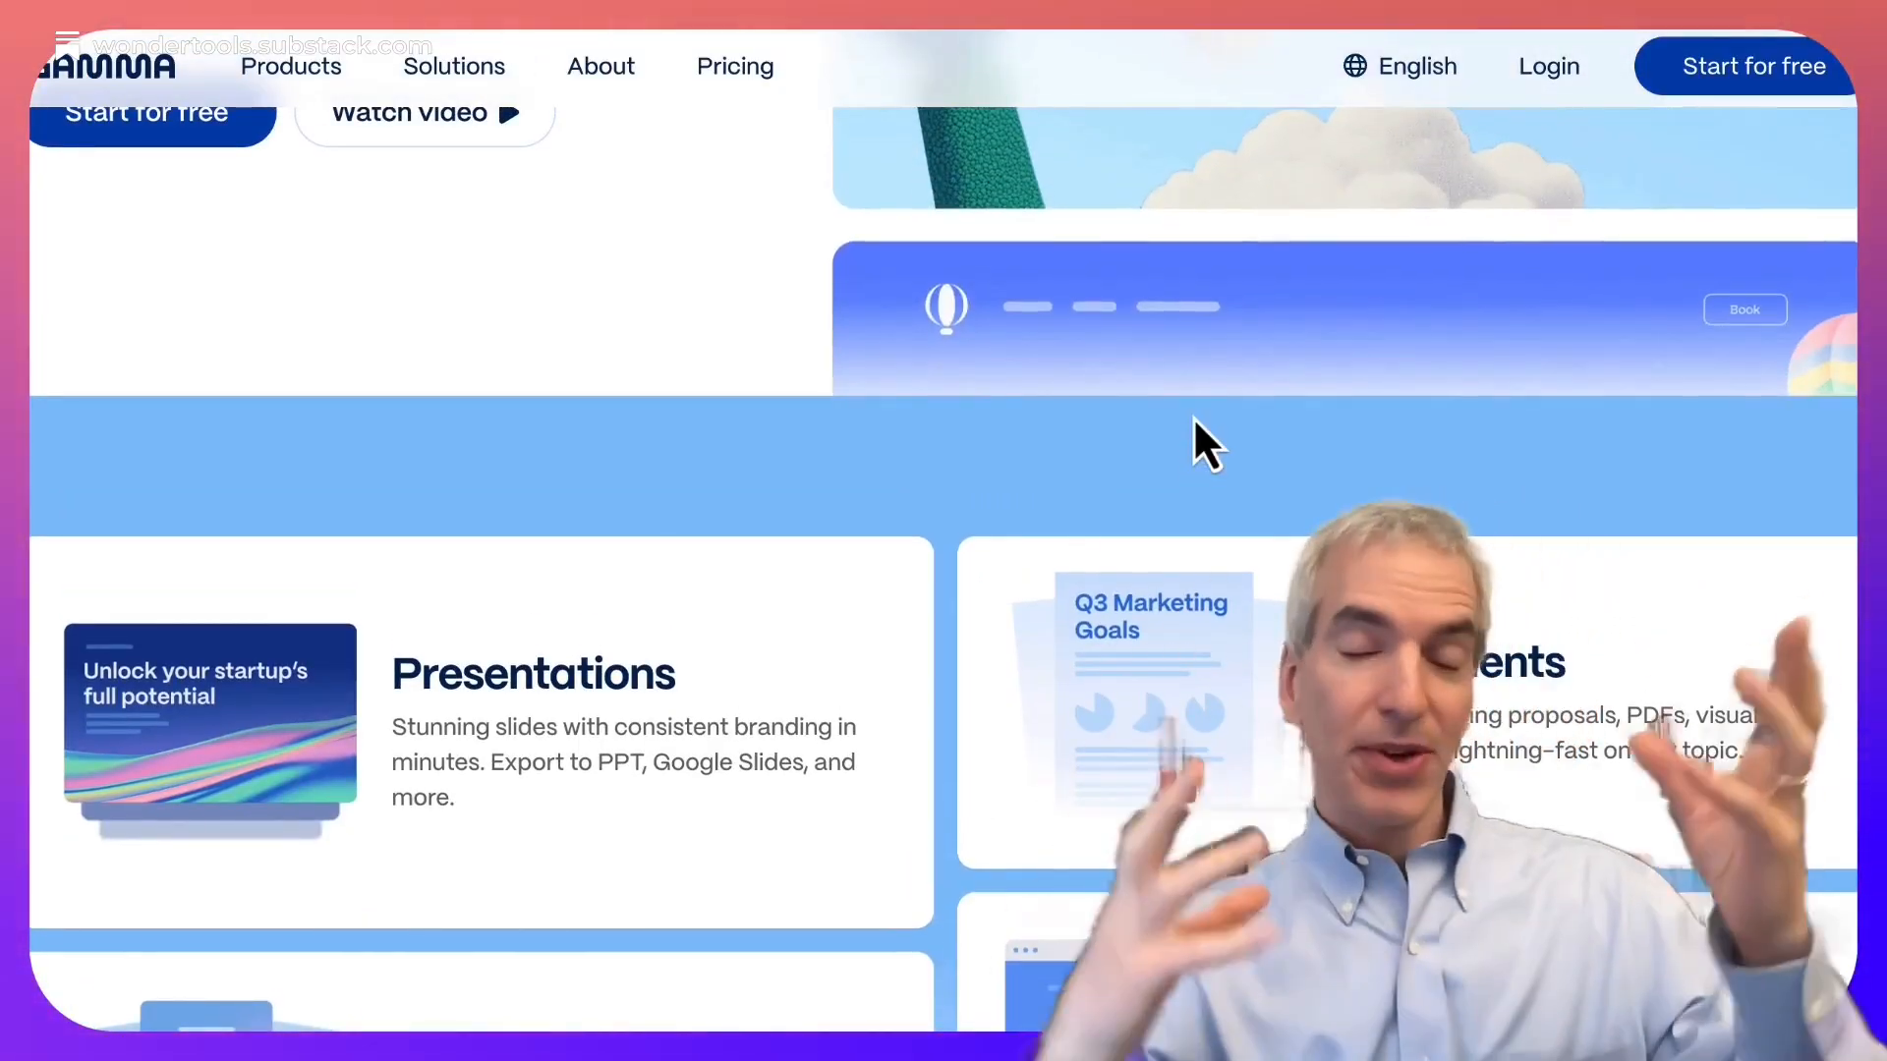
pyautogui.scroll(-4, 1193, 416)
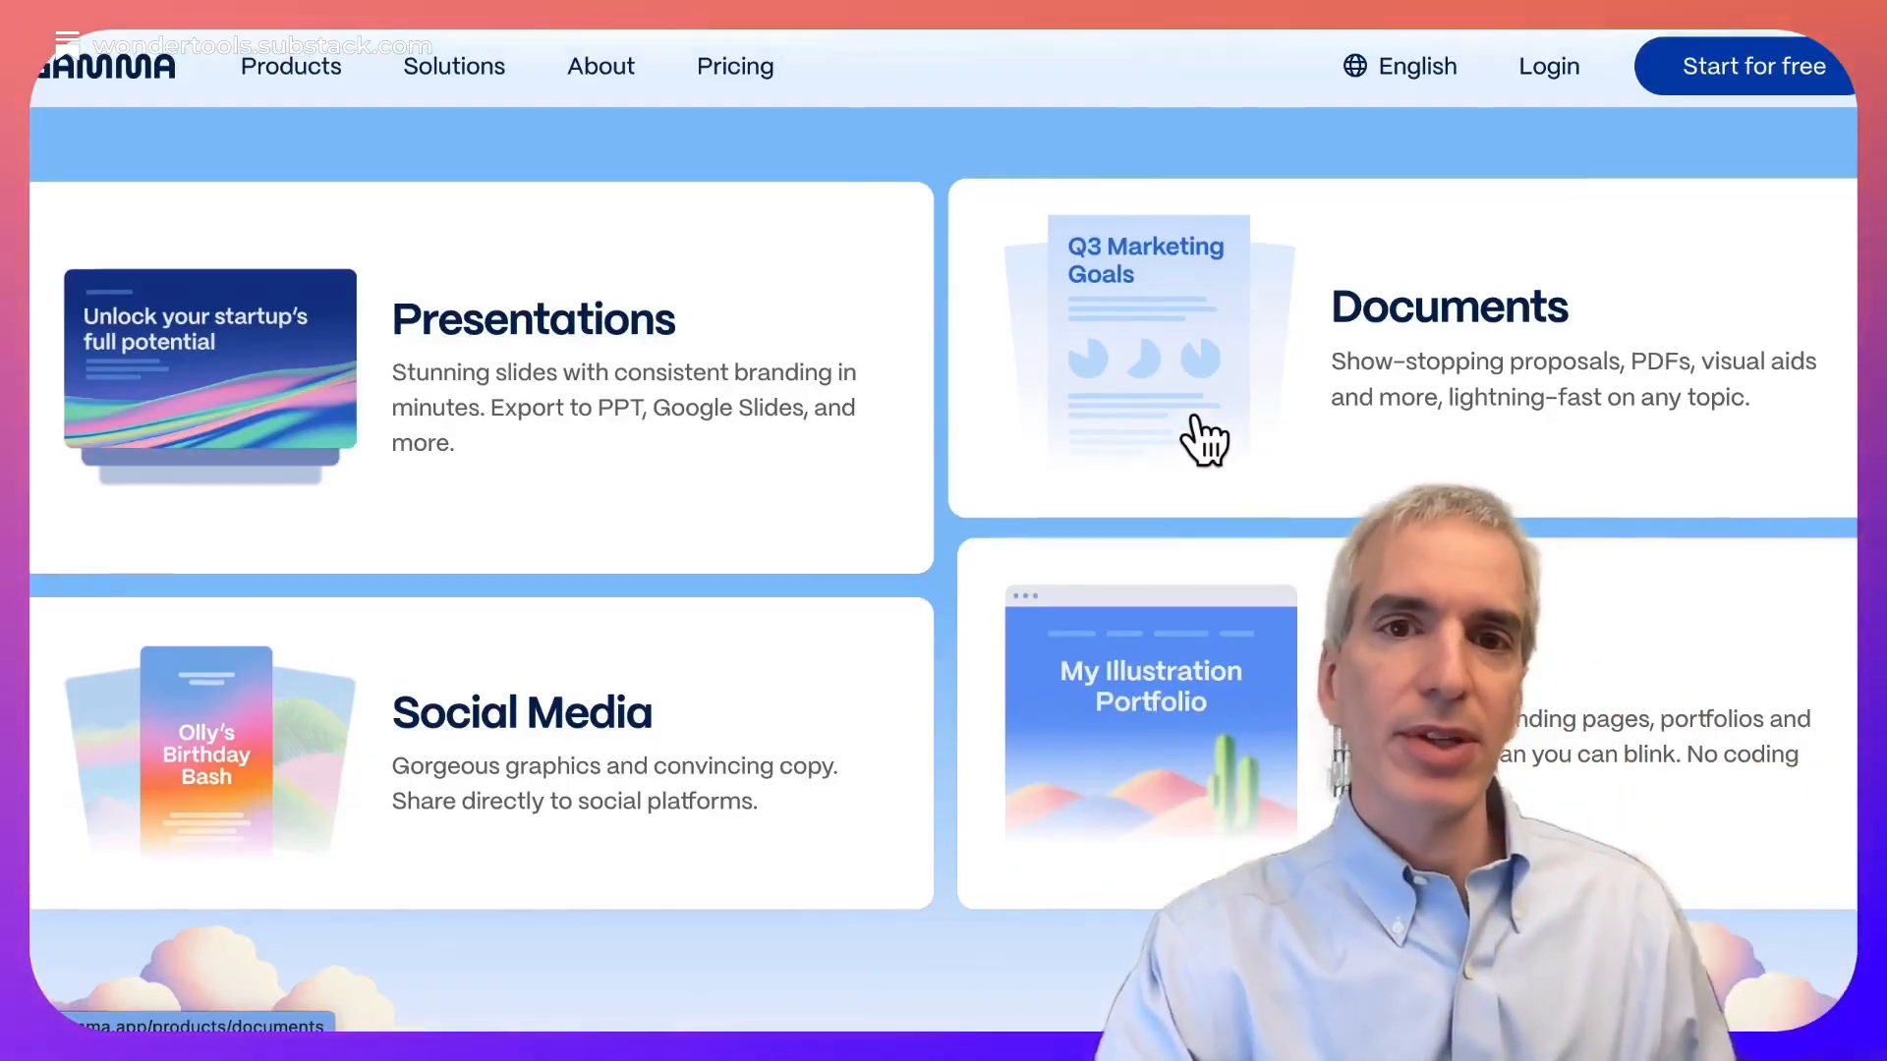
pyautogui.click(1204, 439)
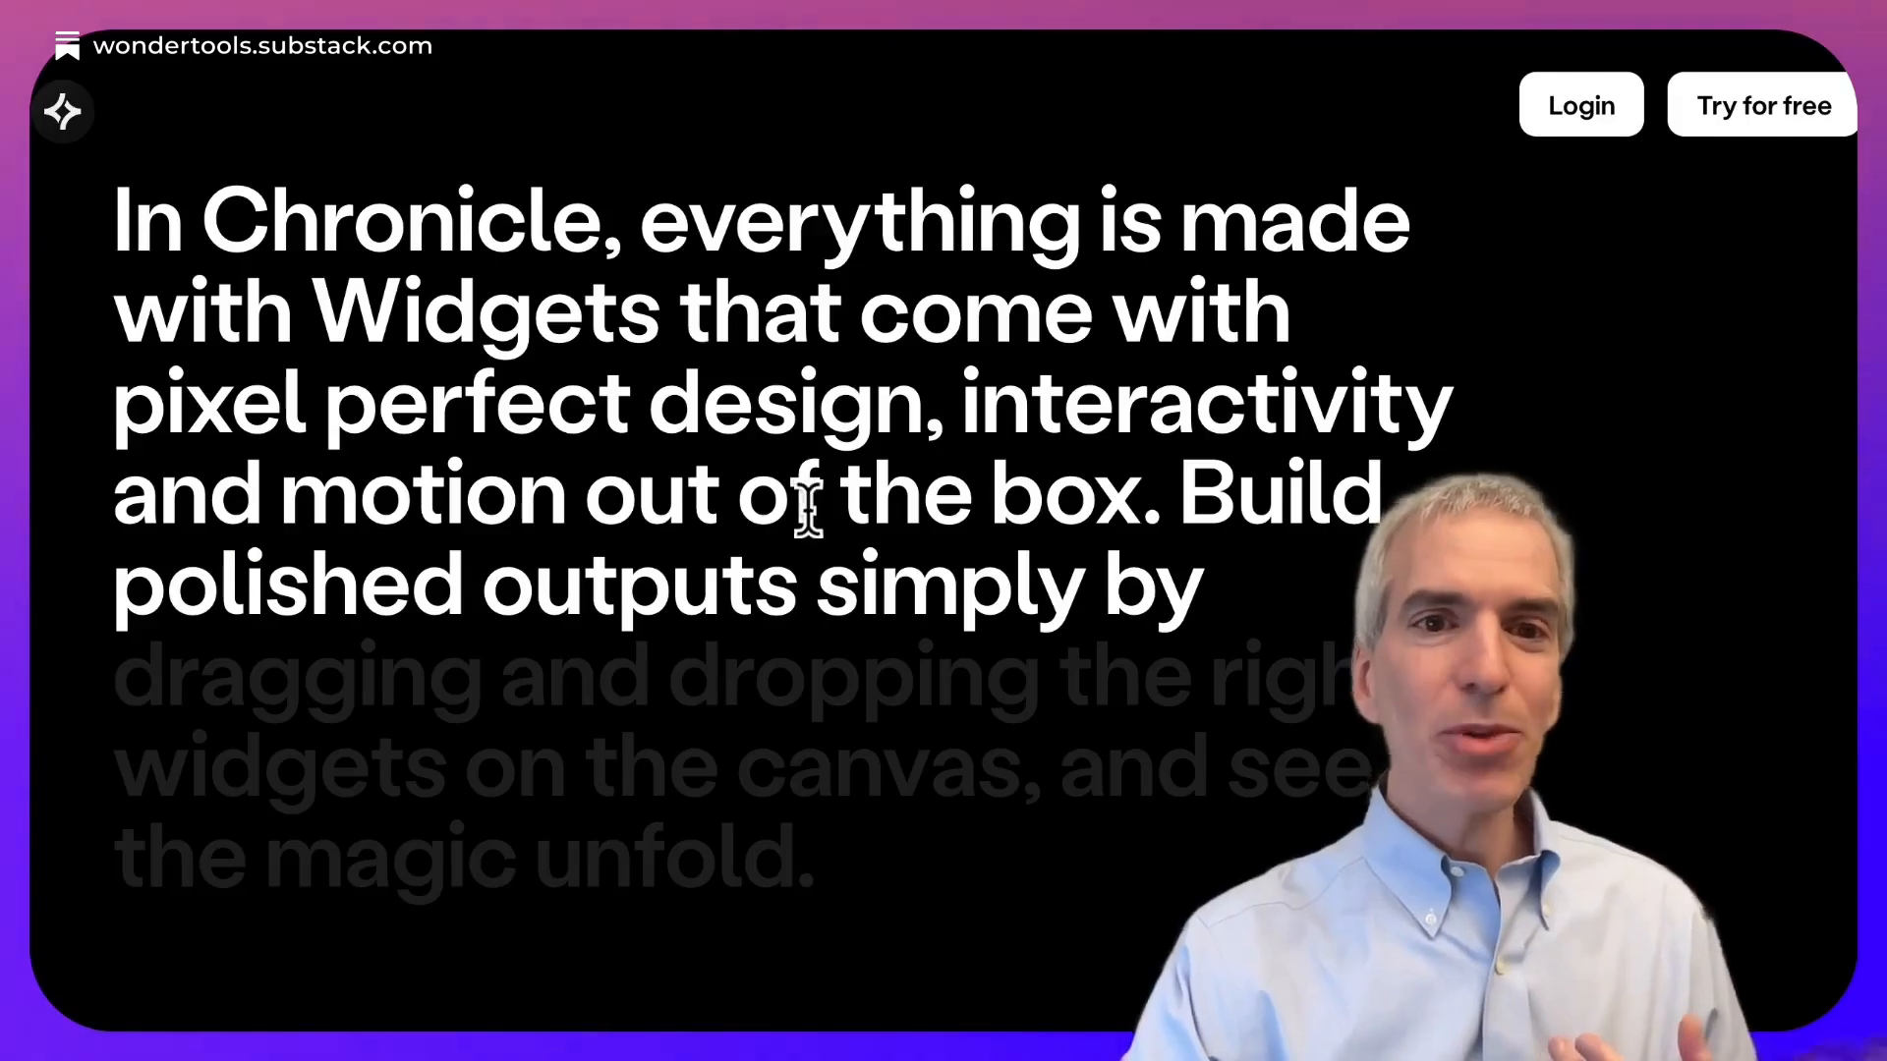
# Step: Switch to Chronicle's homepage and view the product introduction at its beginning
pyautogui.scroll(20, 809, 513)
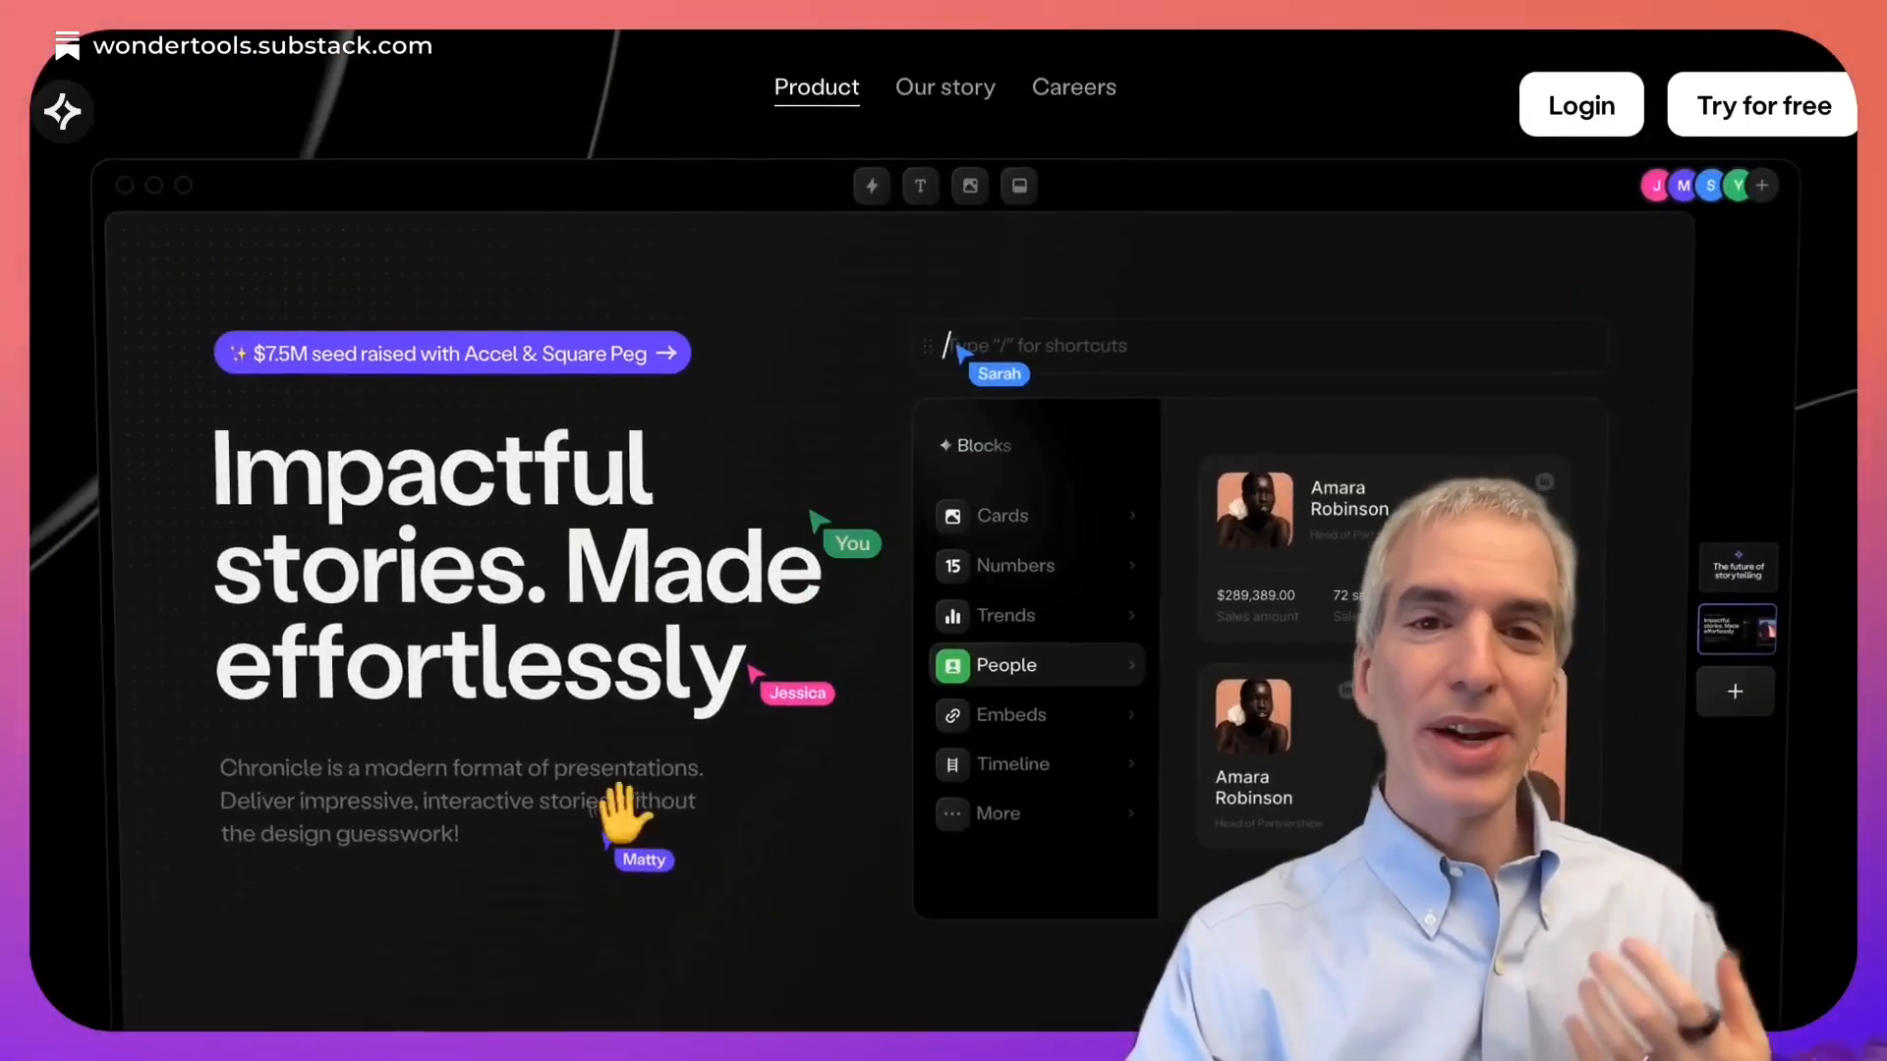